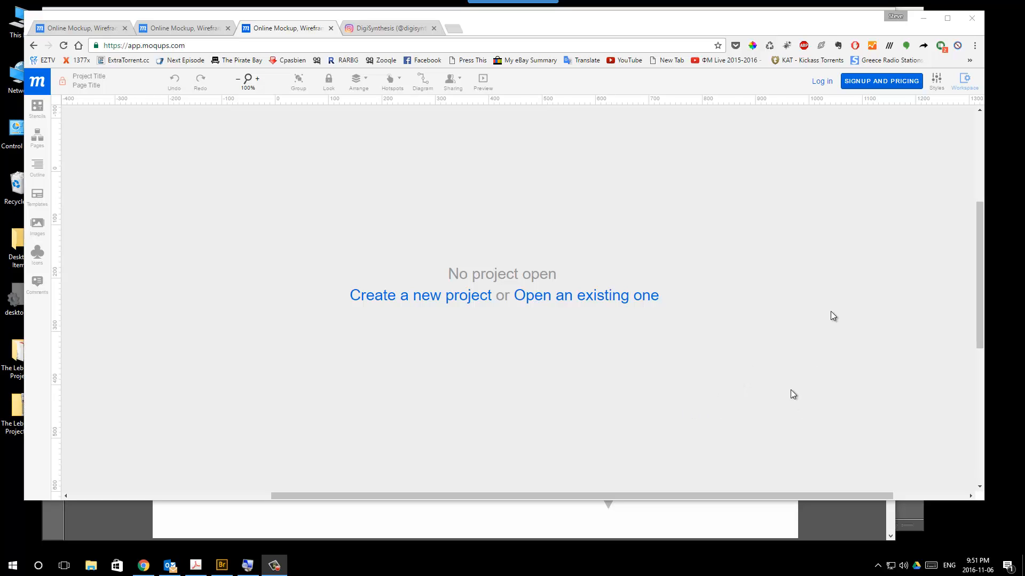
Step: Log in to Moqups through Google using the second listed account
click(822, 82)
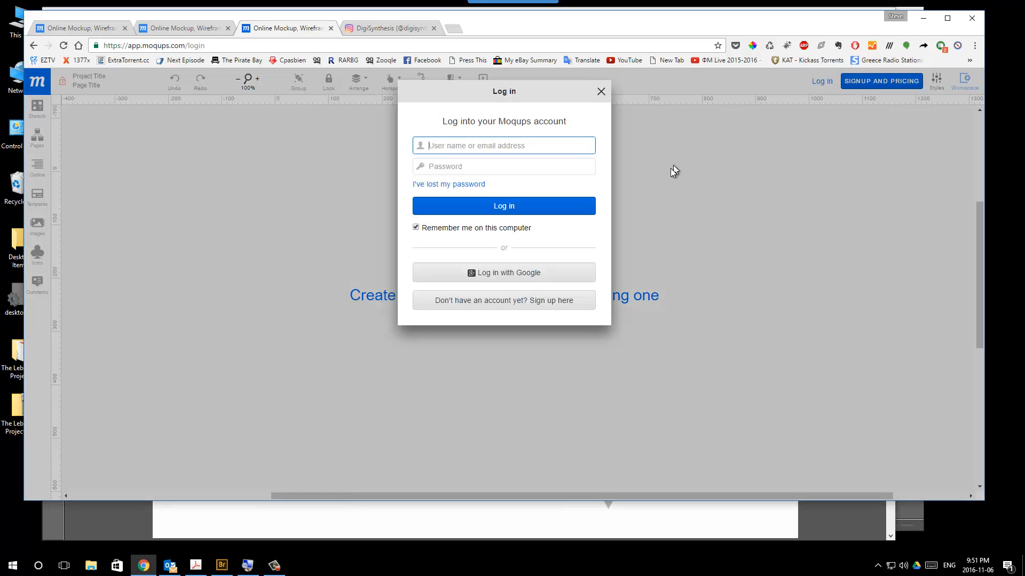
click(531, 273)
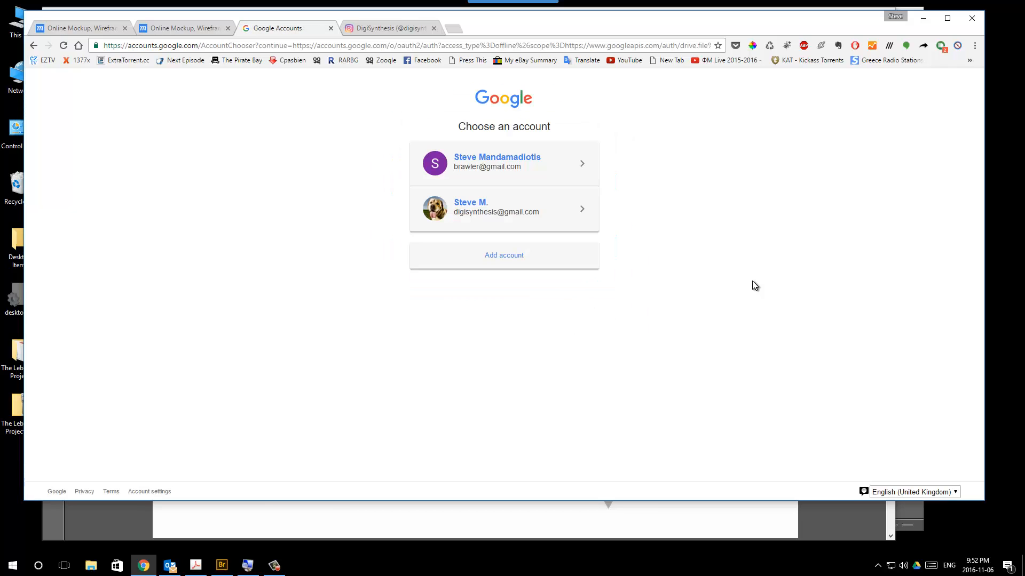
click(516, 217)
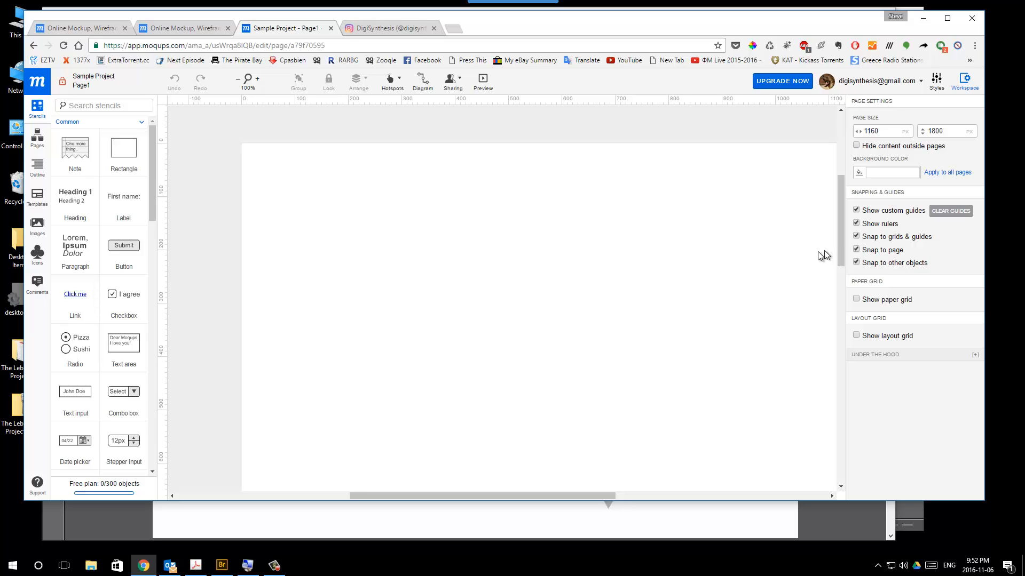
drag(454, 497, 471, 497)
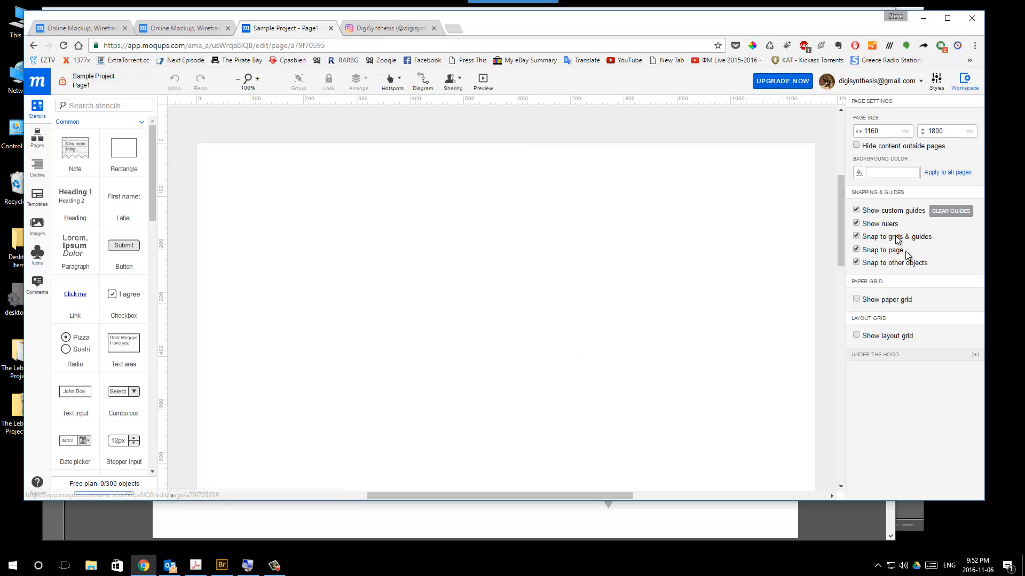
Step: Examine the default style options, then the page size settings and the page's full extent from top to bottom
click(935, 81)
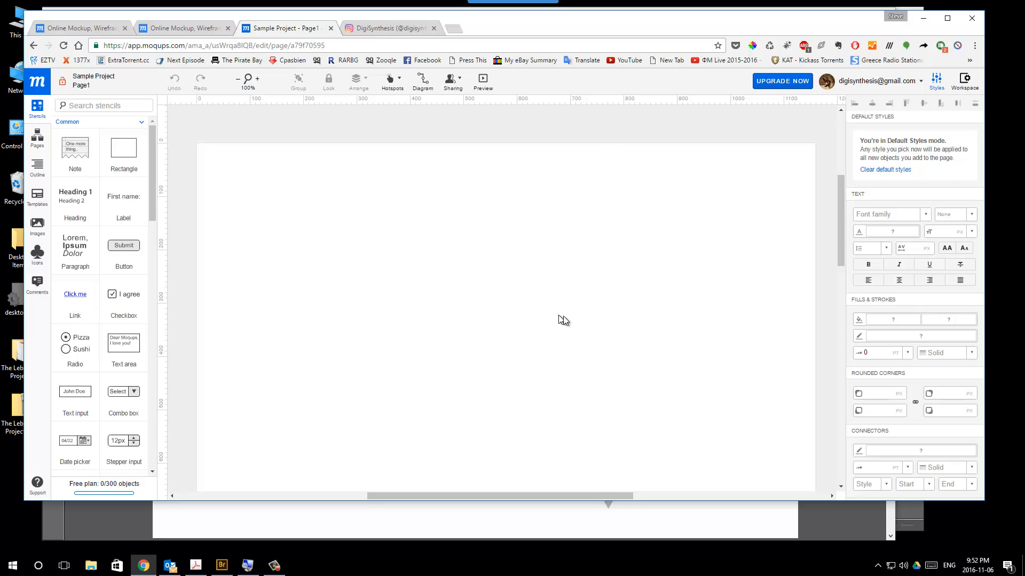
click(965, 83)
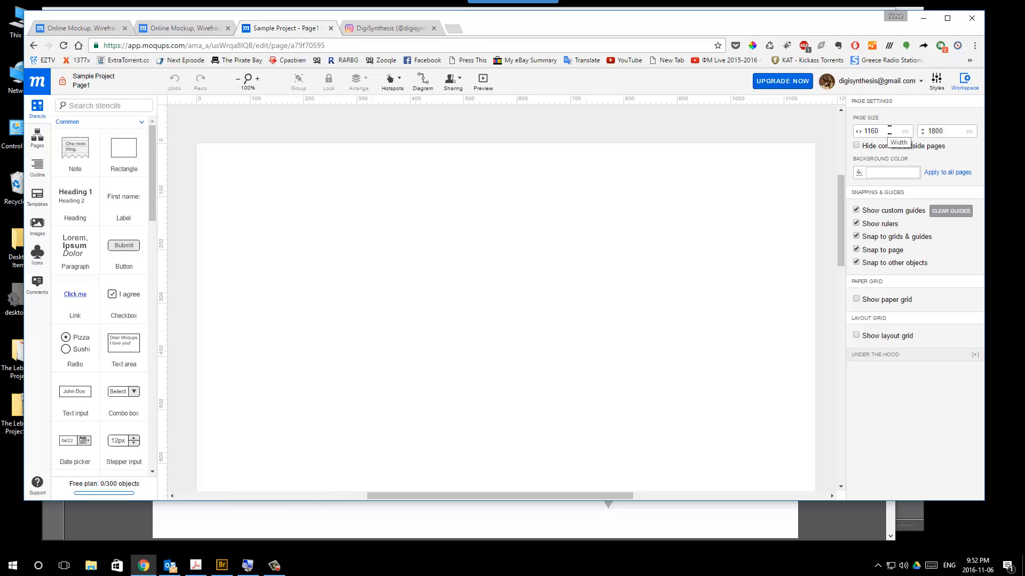
drag(897, 131, 863, 130)
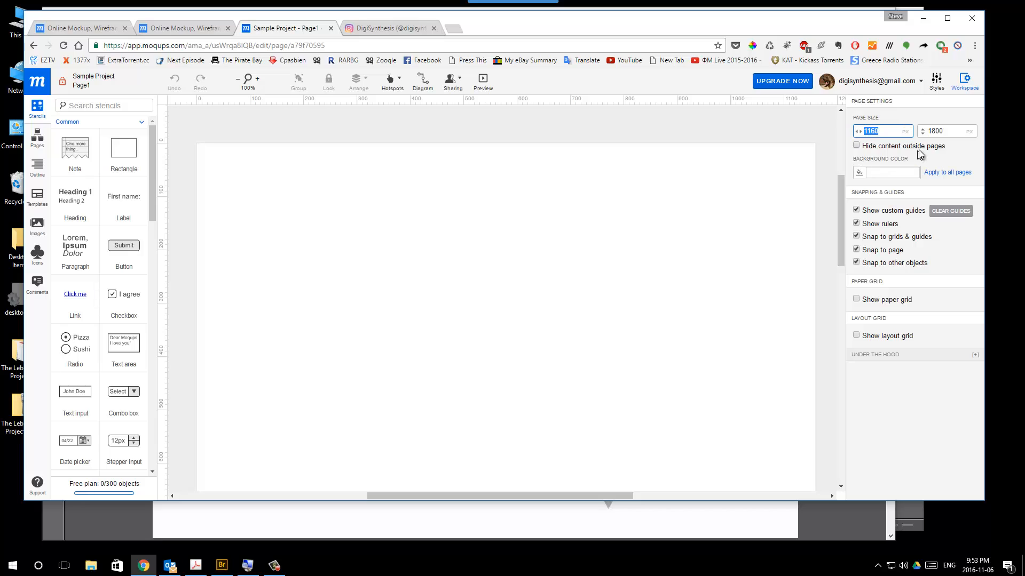
click(944, 133)
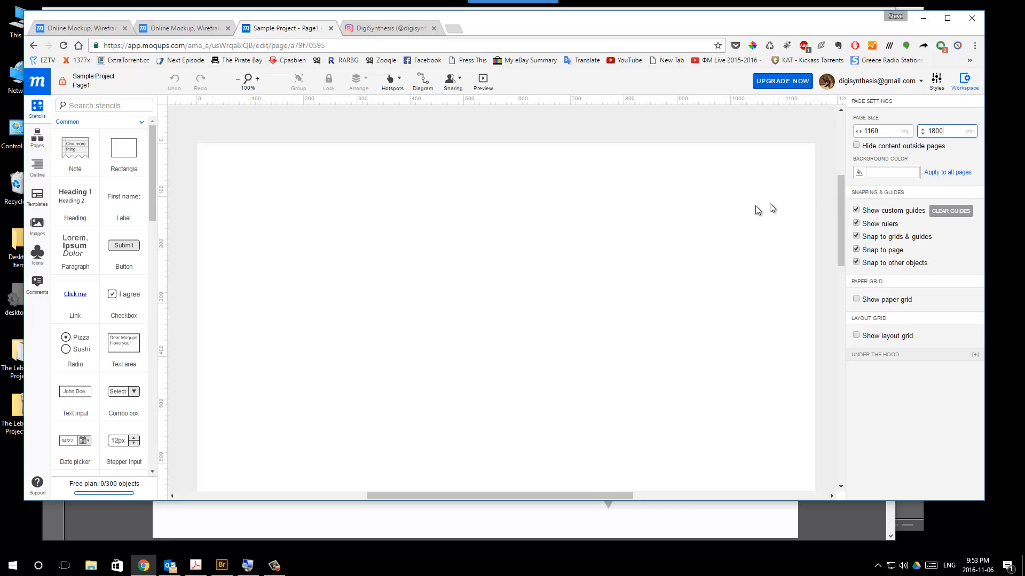
scroll(748, 209, down, 5)
scroll(748, 216, down, 6)
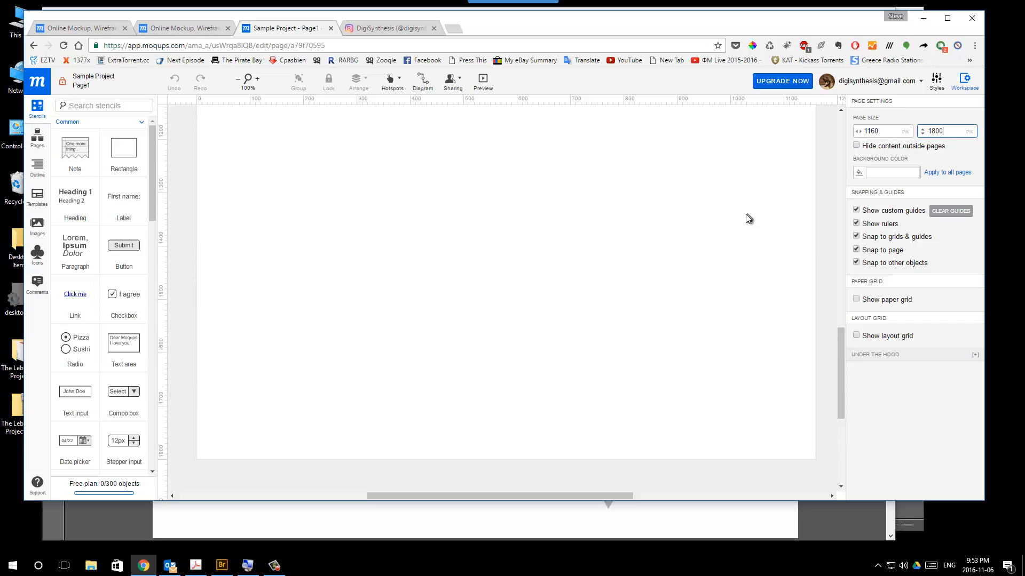
scroll(748, 219, up, 12)
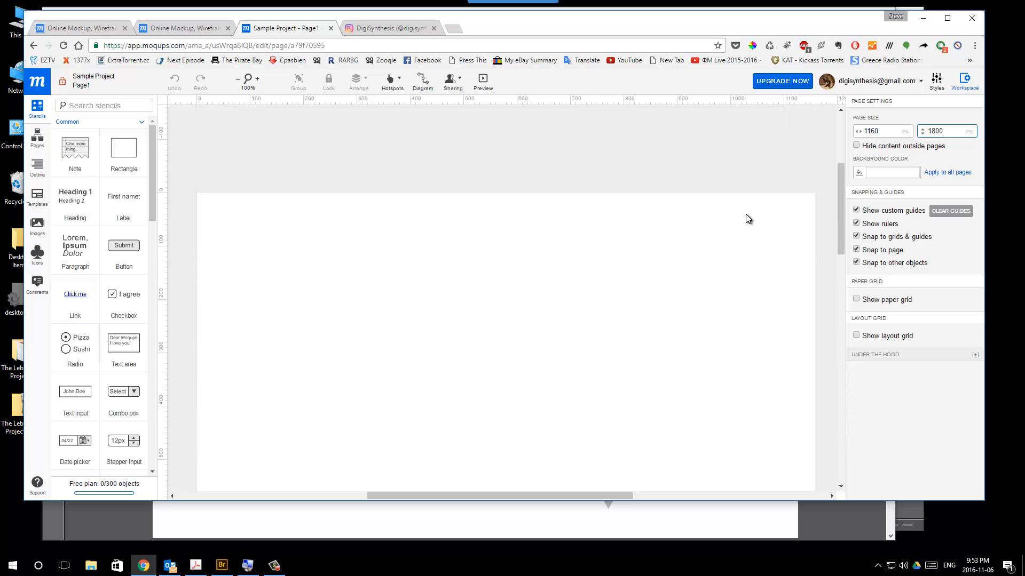
scroll(748, 221, down, 2)
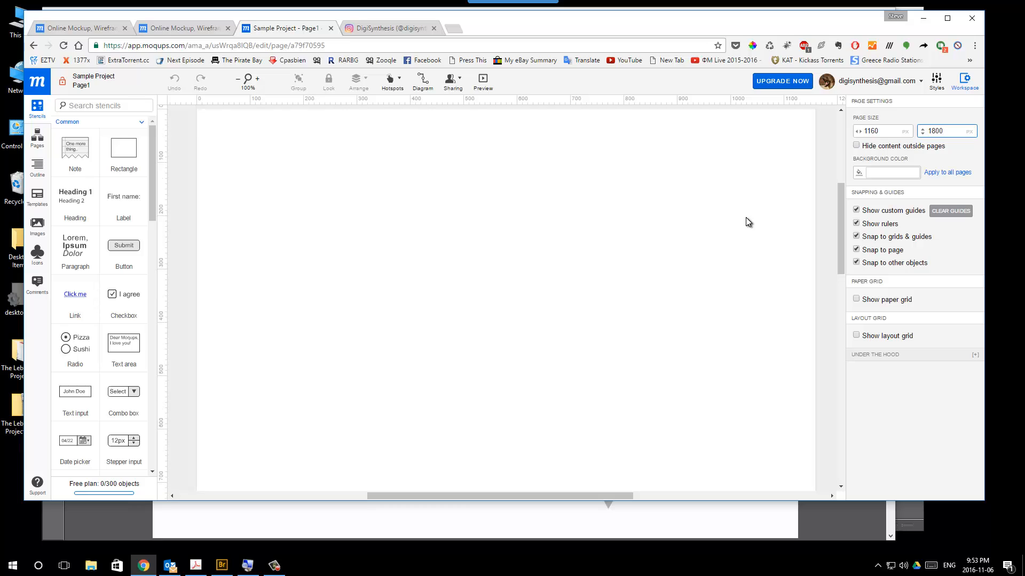
scroll(748, 222, up, 1)
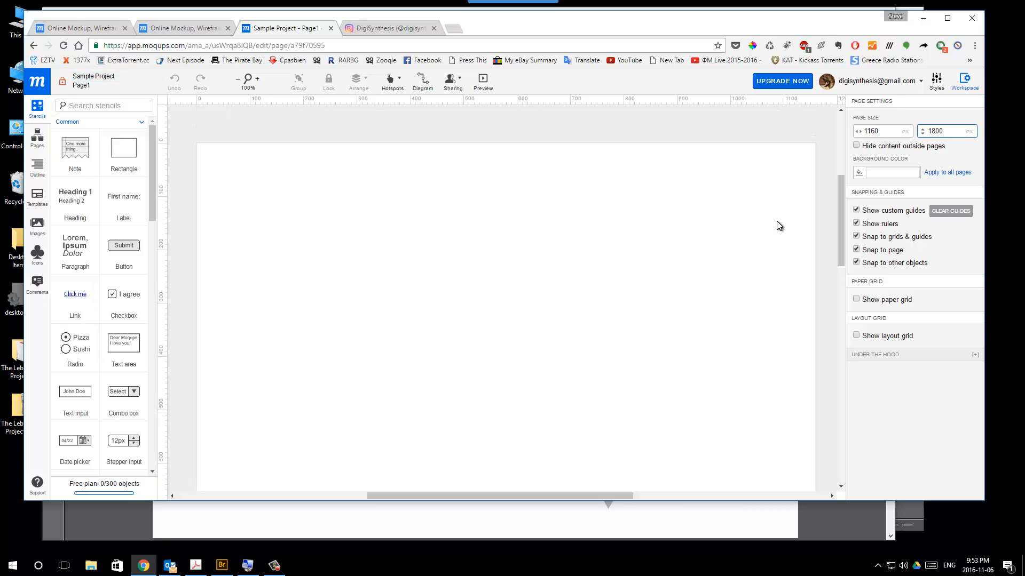
Step: Set the page width to 960 px
click(884, 131)
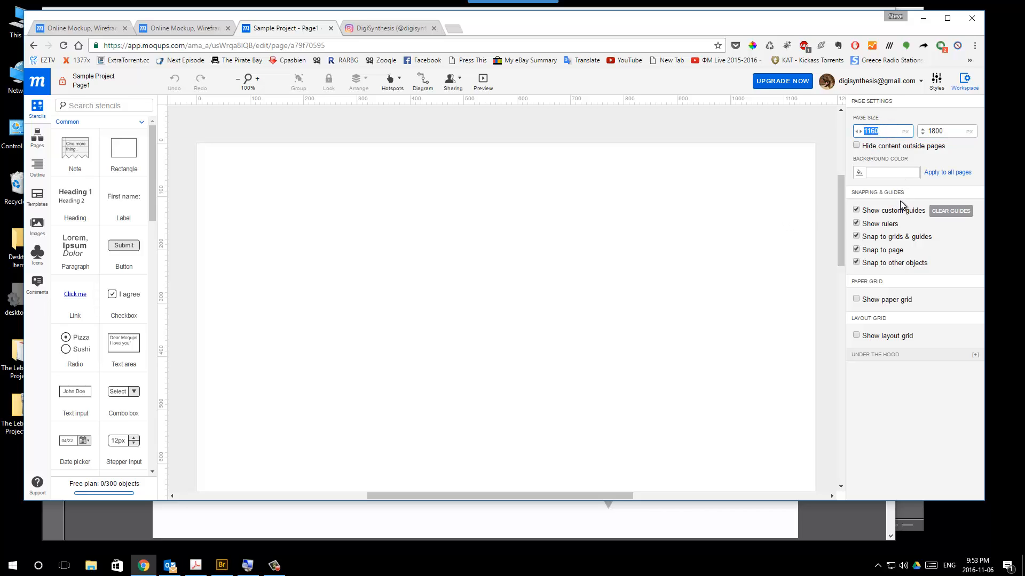
text(960)
key(Return)
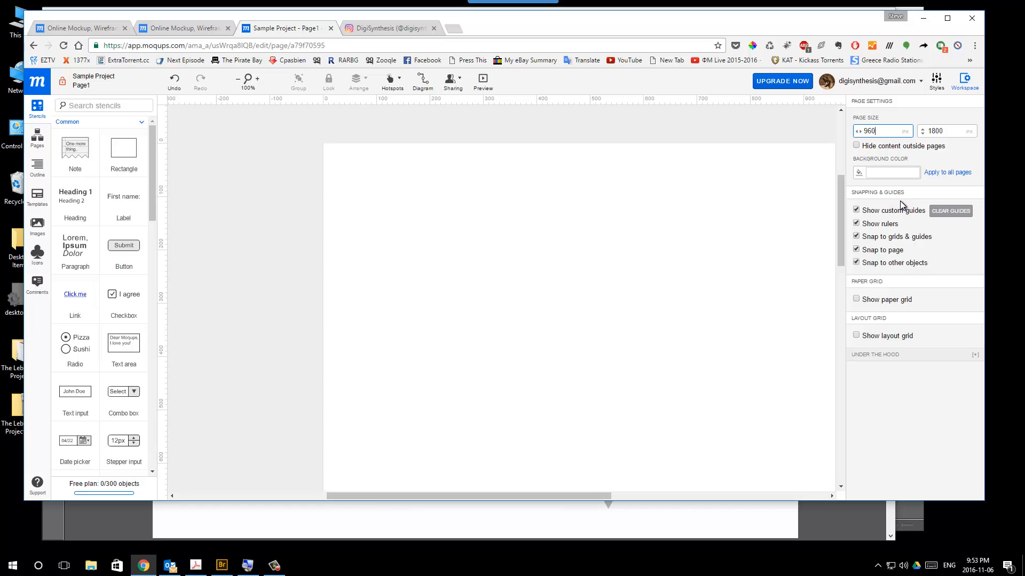
drag(540, 496, 579, 495)
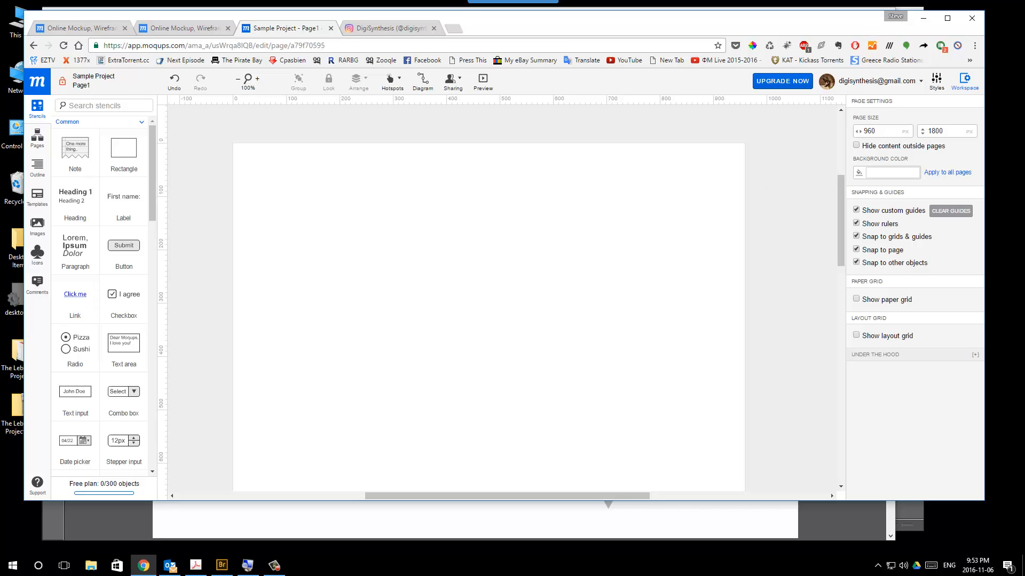
click(885, 131)
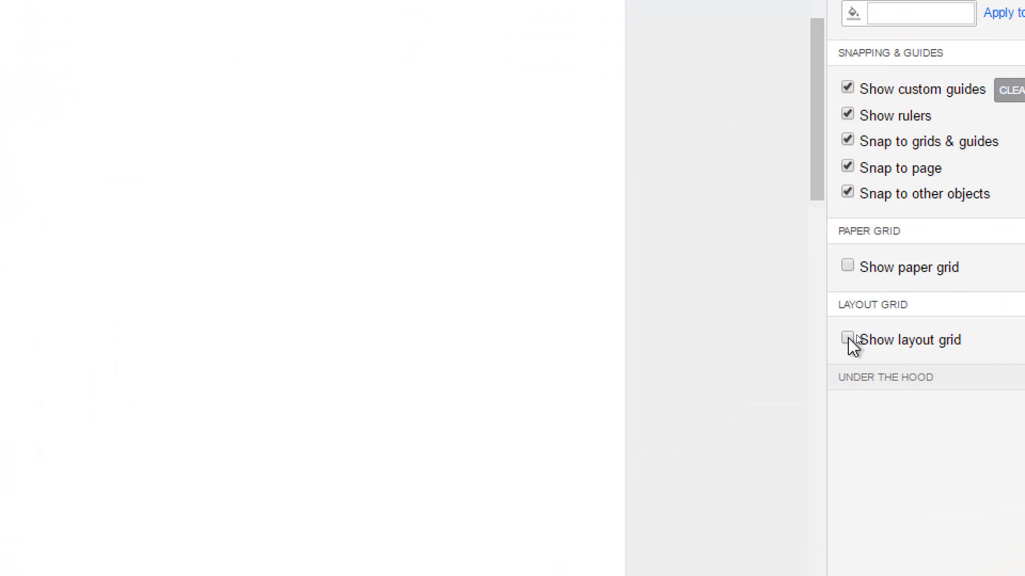
Step: Show the layout grid on the page and look over its columns
click(848, 339)
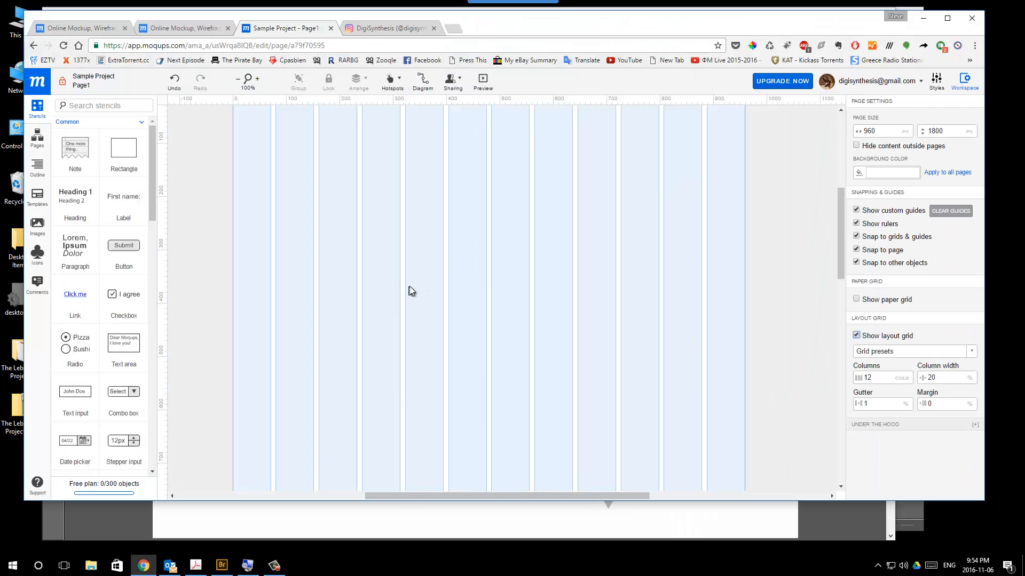
scroll(411, 291, up, 3)
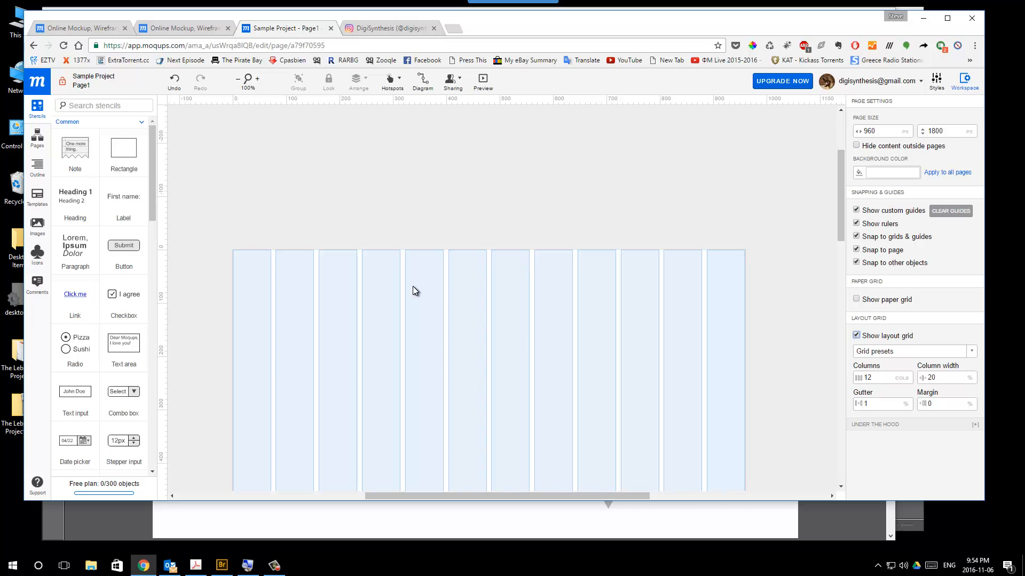
scroll(451, 293, down, 1)
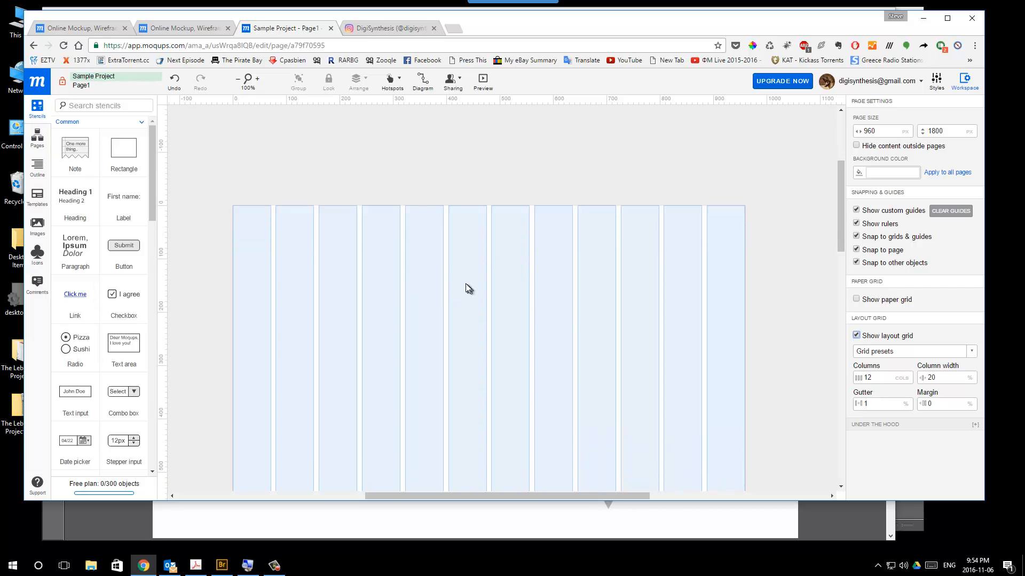
drag(247, 208, 645, 367)
drag(716, 398, 680, 389)
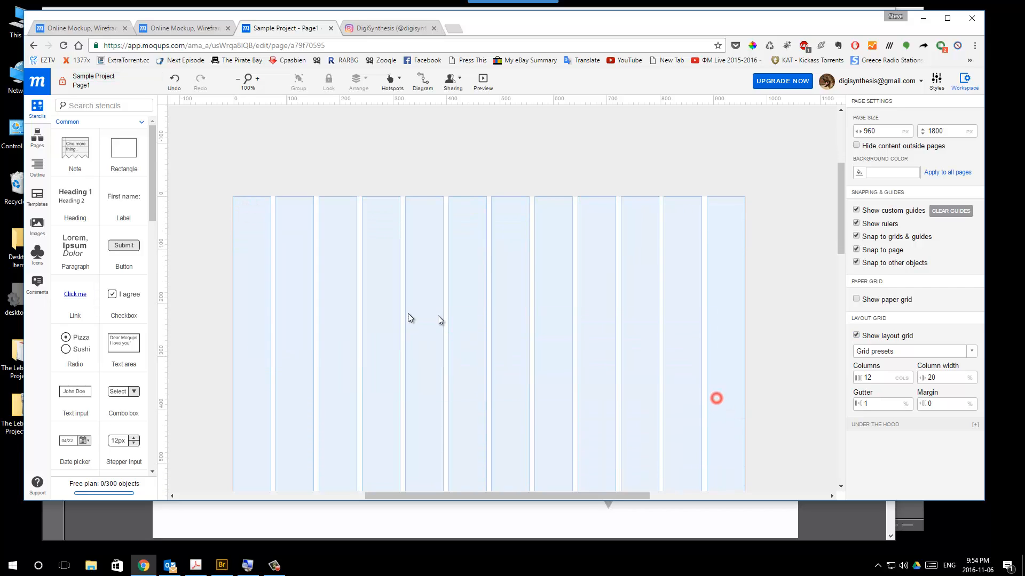
drag(489, 257, 448, 314)
scroll(491, 269, down, 1)
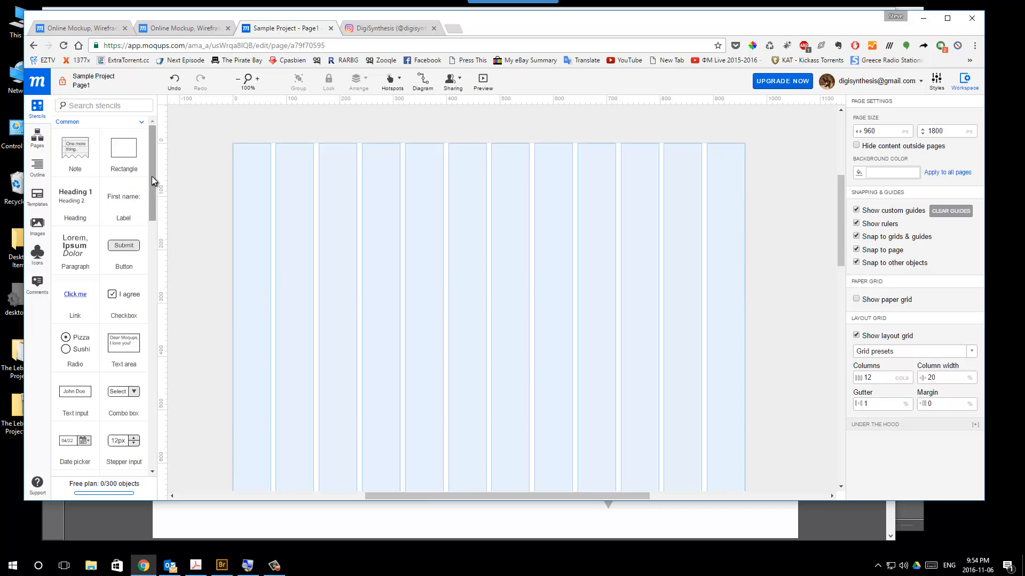
Step: Add an image placeholder to the lower-left part of the page at about X 53, Y 420
mouse_move(152, 173)
mouse_down()
mouse_move(154, 215)
mouse_move(157, 165)
mouse_up()
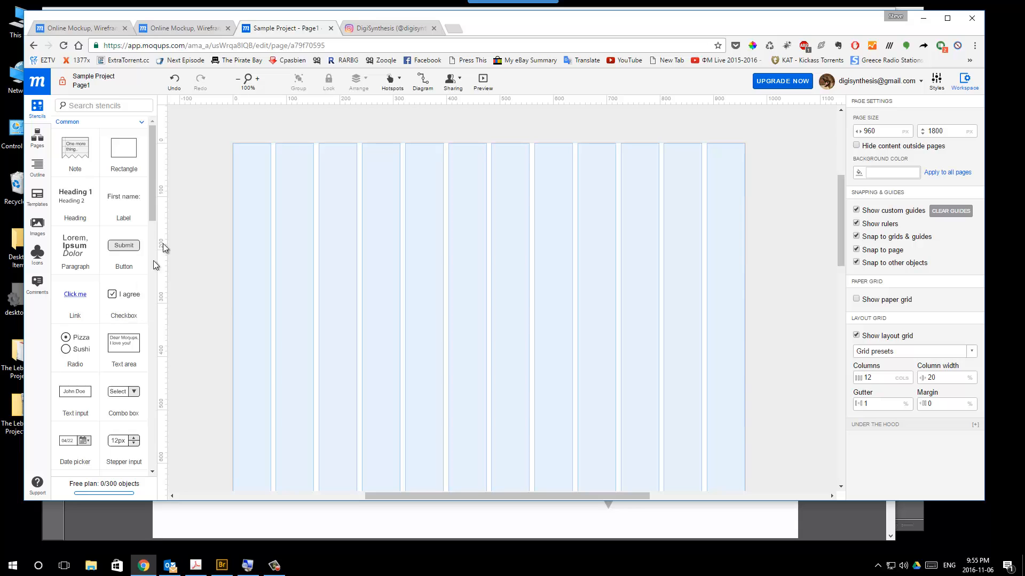
drag(153, 192, 167, 227)
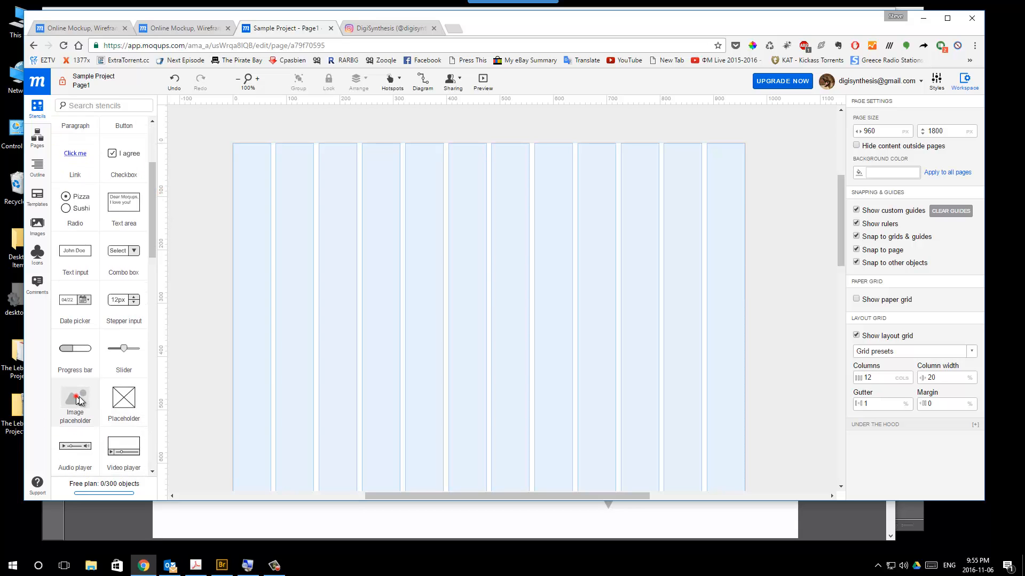
drag(75, 400, 262, 370)
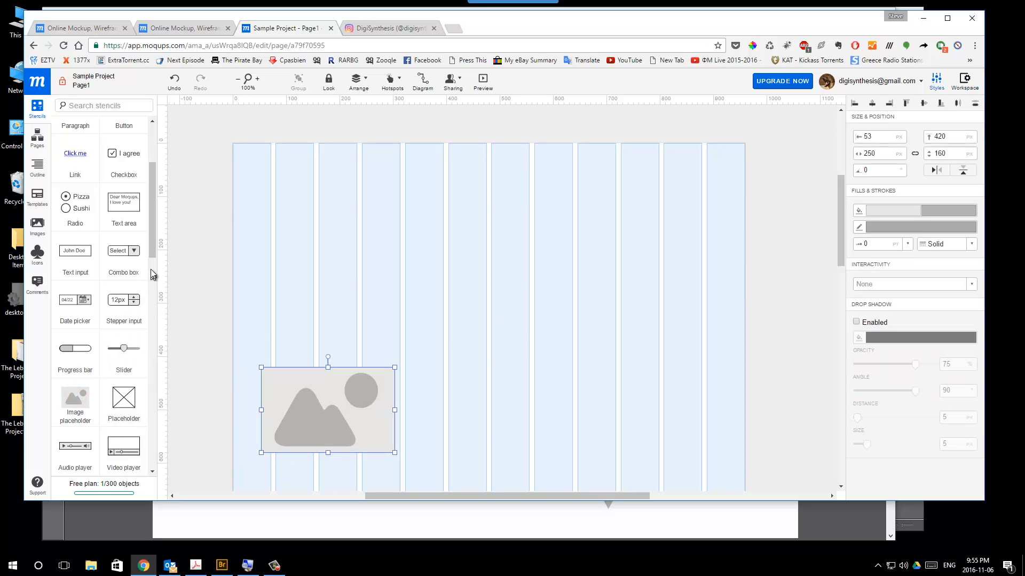
Step: Add a paragraph above the image placeholder at about X 19, Y 216, and a heading above it at about X 53, Y 124
drag(152, 241, 152, 207)
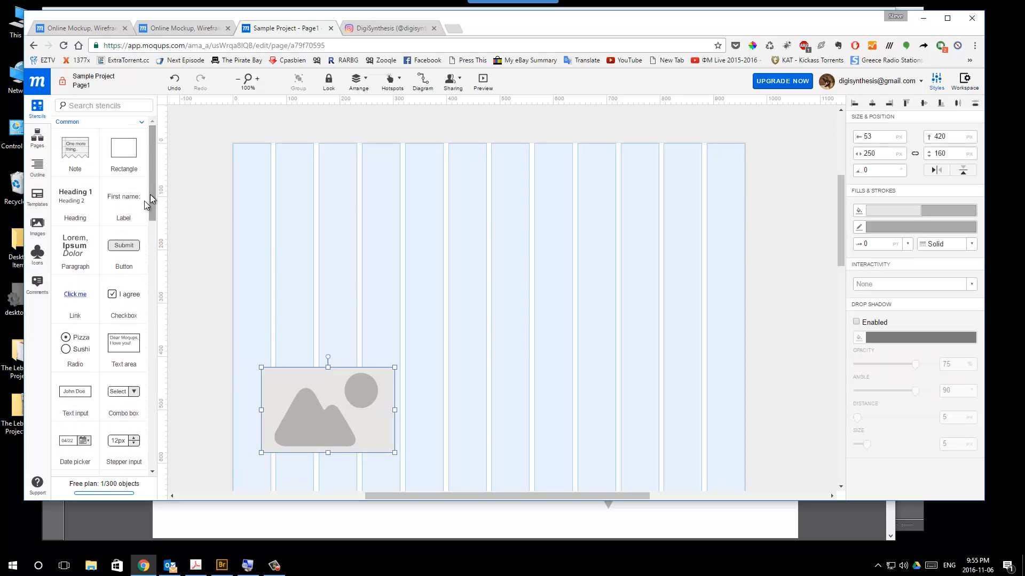
drag(82, 248, 243, 263)
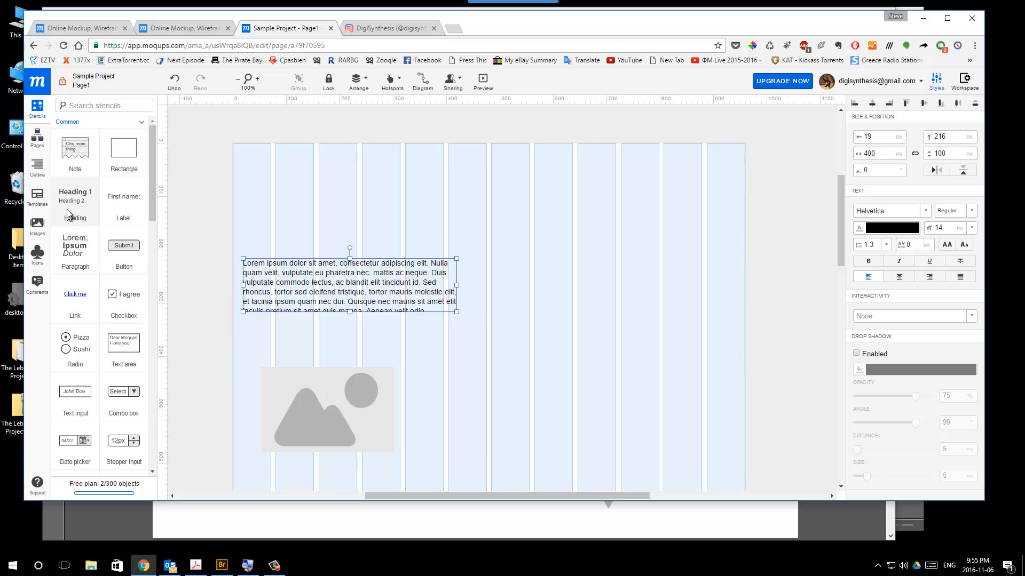
drag(74, 198, 260, 211)
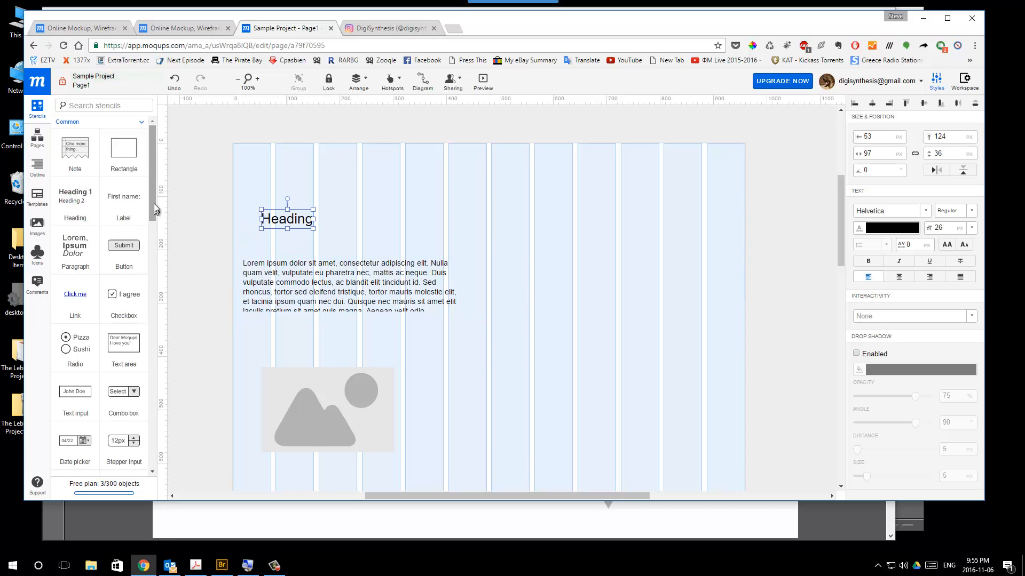
Step: Move the image placeholder towards the page's centre and the paragraph to about X 268, Y 207
mouse_move(151, 169)
mouse_down()
mouse_move(154, 184)
mouse_move(155, 169)
mouse_up()
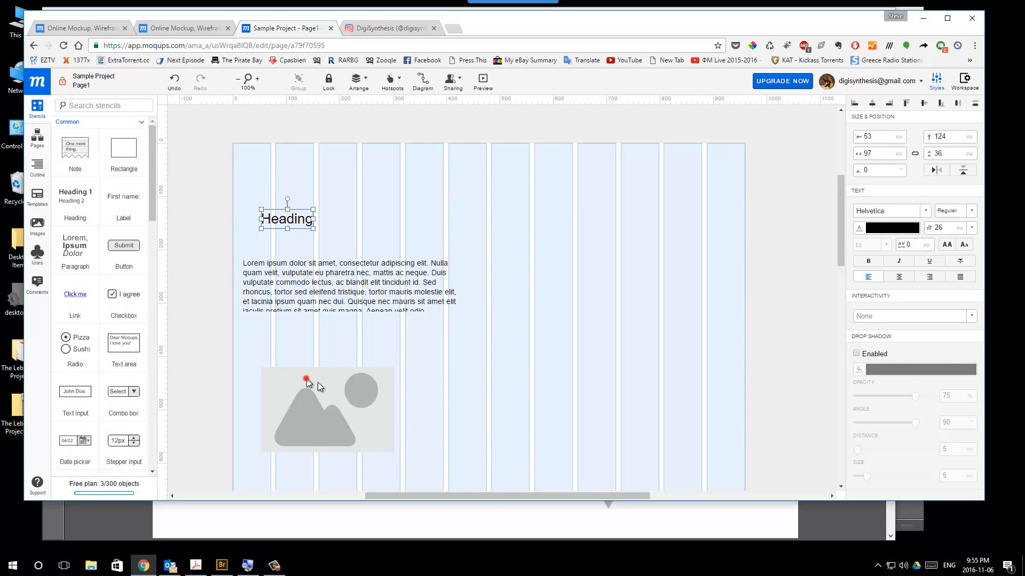
drag(301, 376, 401, 365)
drag(315, 295, 448, 290)
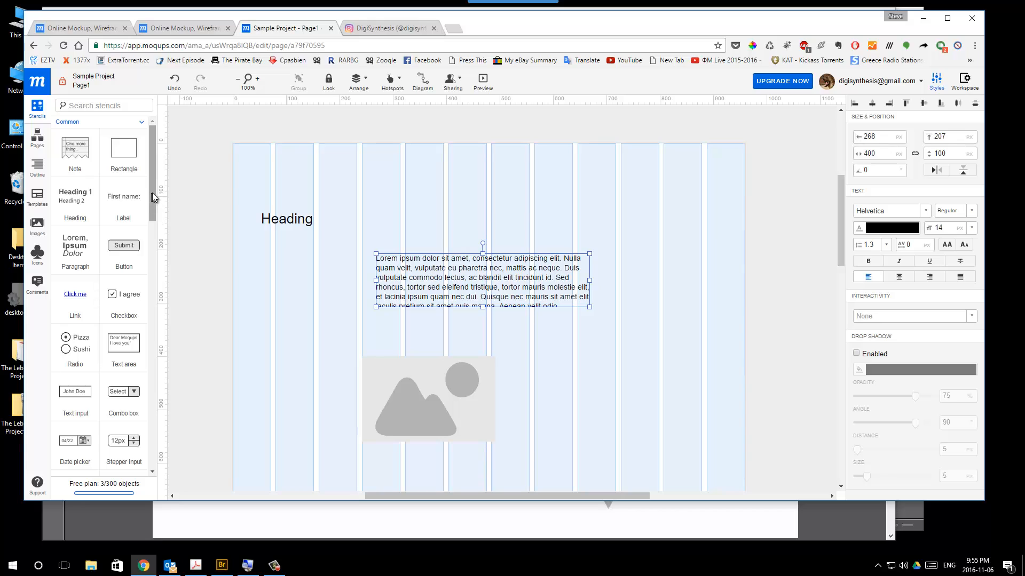
Step: Add a rectangle at about X 611, Y 74 and a button beside it at about X 374, Y 81
mouse_move(128, 156)
mouse_down()
mouse_move(377, 182)
mouse_move(561, 184)
mouse_up()
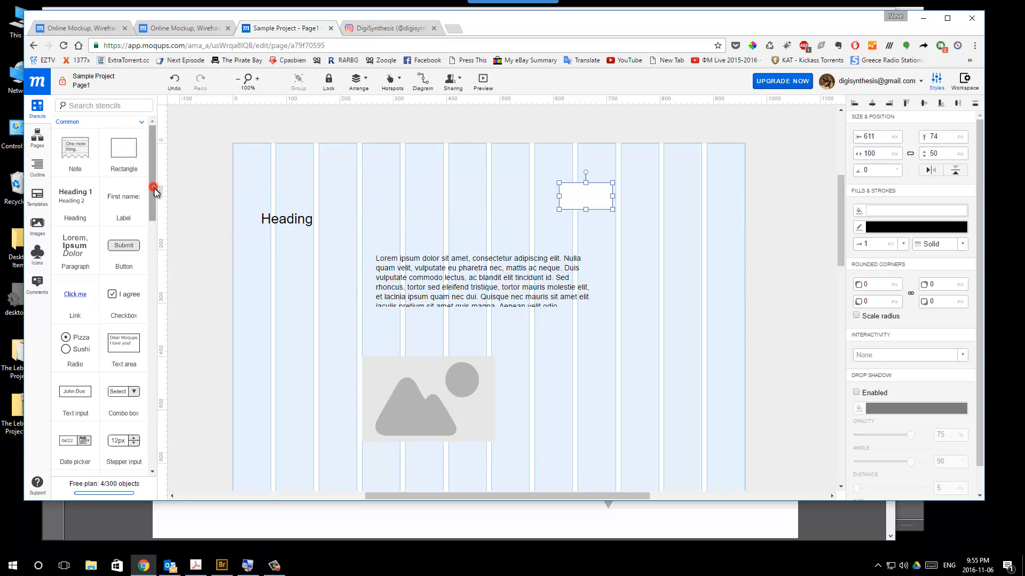
drag(154, 191, 159, 218)
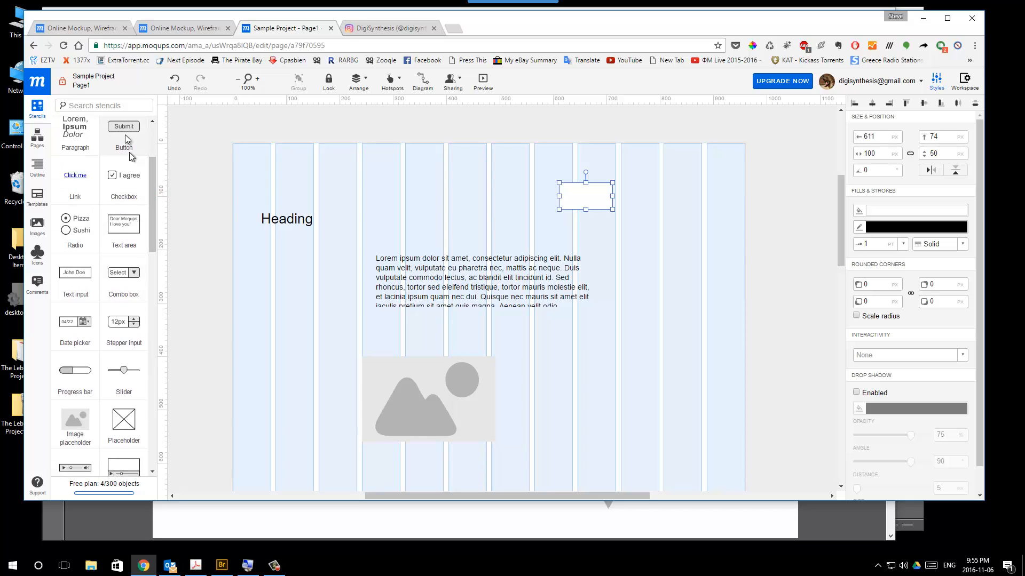
drag(125, 134, 462, 197)
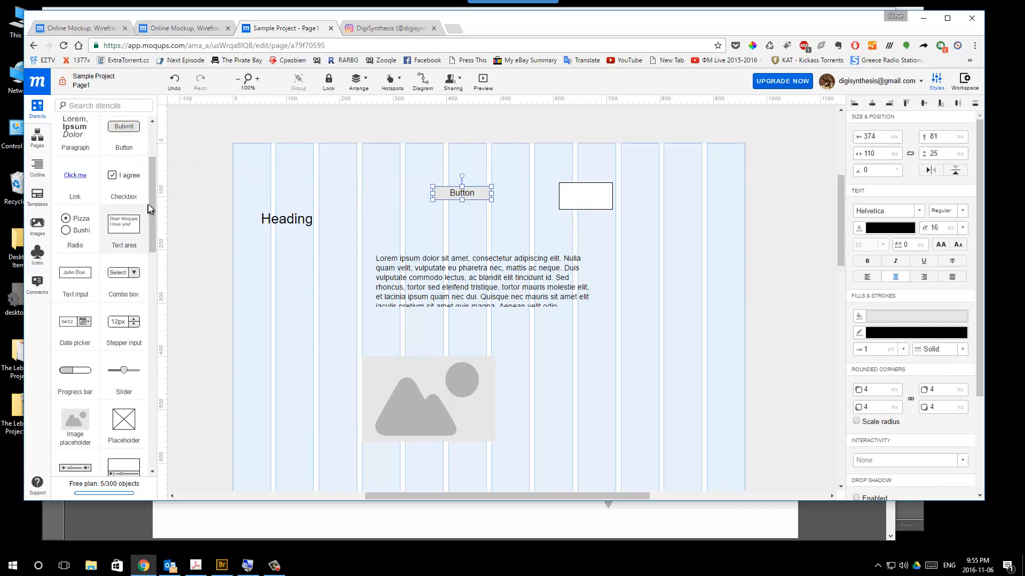
Step: Add a horizontal navigation menu just above the paragraph at about X 179, Y 167
drag(150, 209, 166, 400)
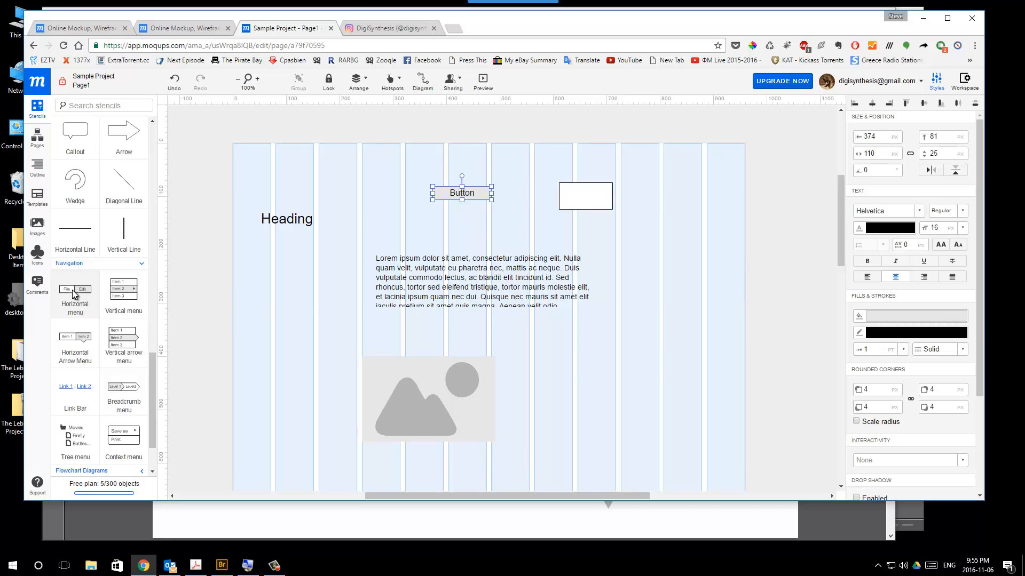
drag(75, 295, 273, 252)
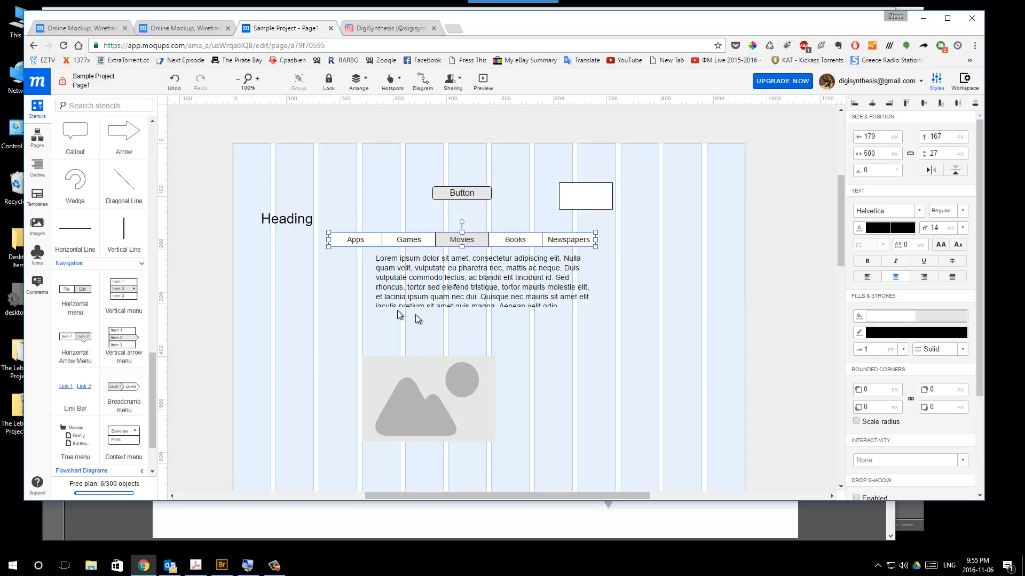
scroll(308, 324, down, 1)
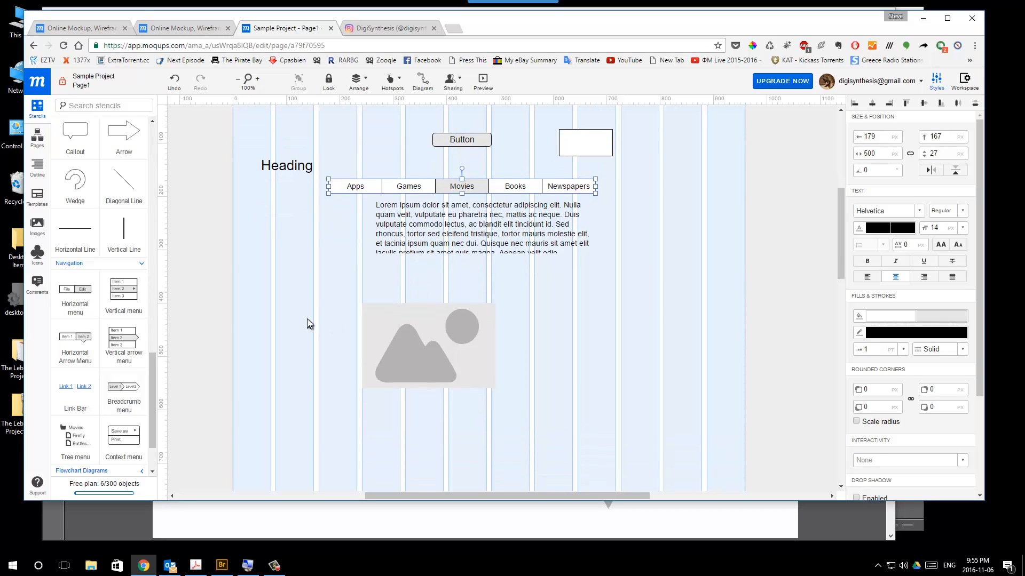
Step: Move the heading to about X 32, Y 314 and the button to about X 668, Y 424
drag(282, 178, 272, 281)
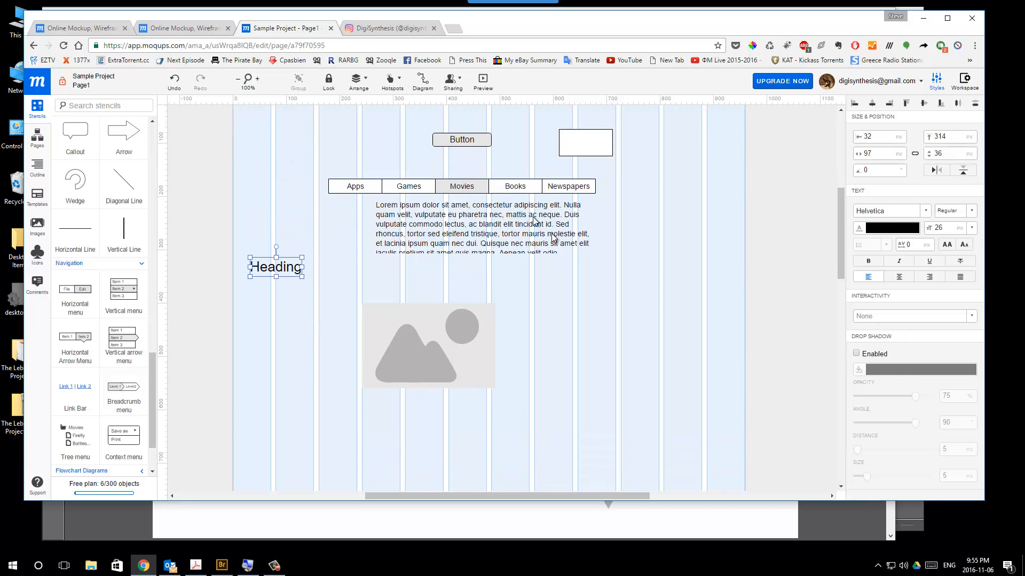
scroll(515, 249, up, 2)
drag(476, 252, 634, 435)
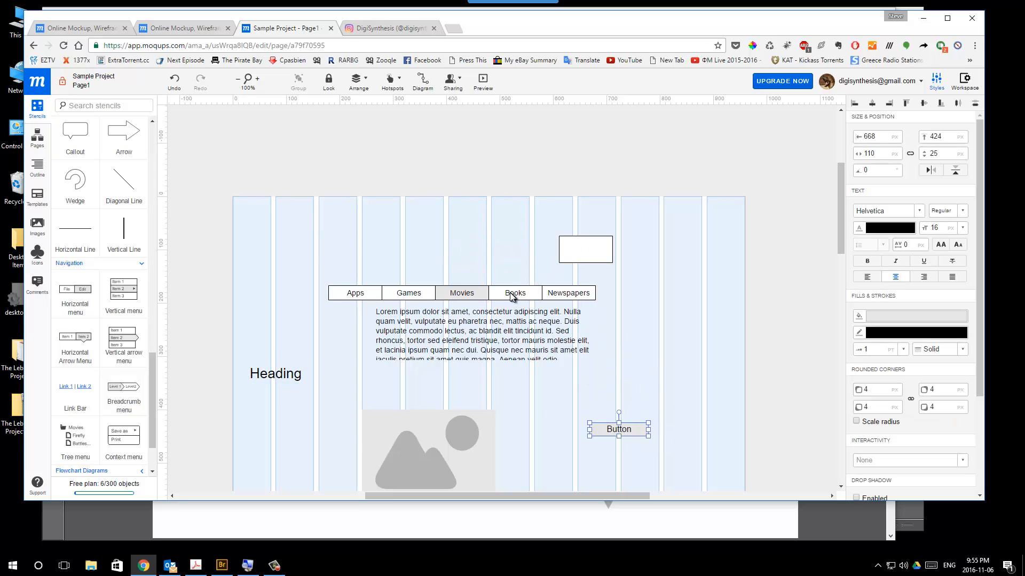
Step: Move the image placeholder into the page's upper-left corner at X 0, Y 0
click(436, 445)
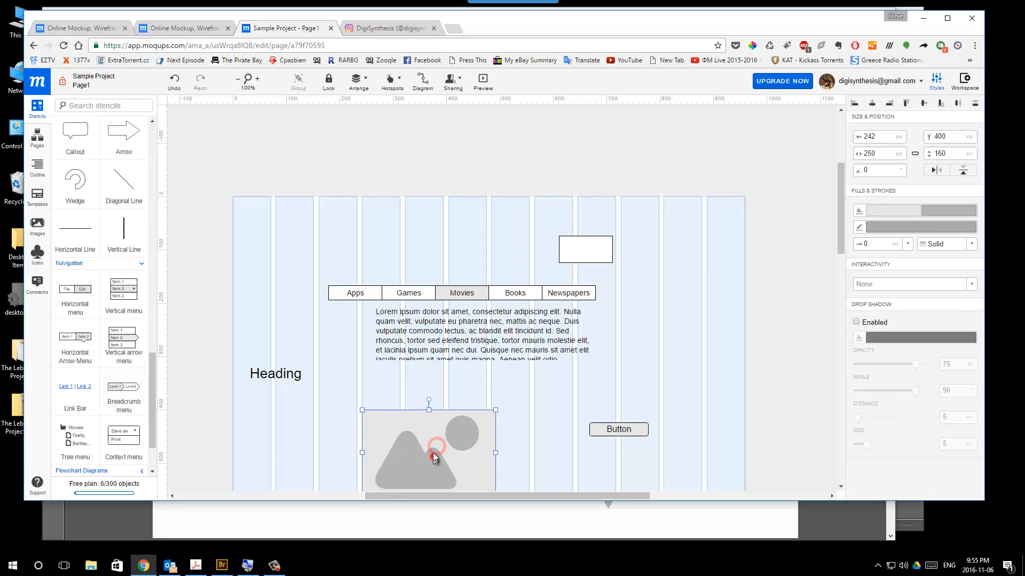
drag(434, 452, 304, 246)
Step: Try the navigation menu at different positions beside the image placeholder and above the paragraph, using the alignment guides
drag(399, 291, 444, 305)
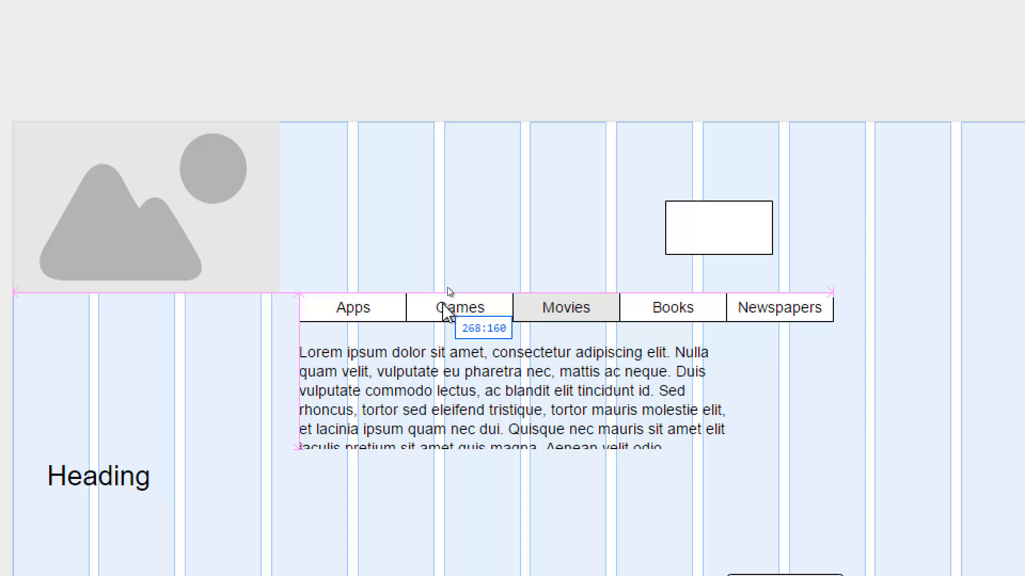
drag(443, 302, 445, 305)
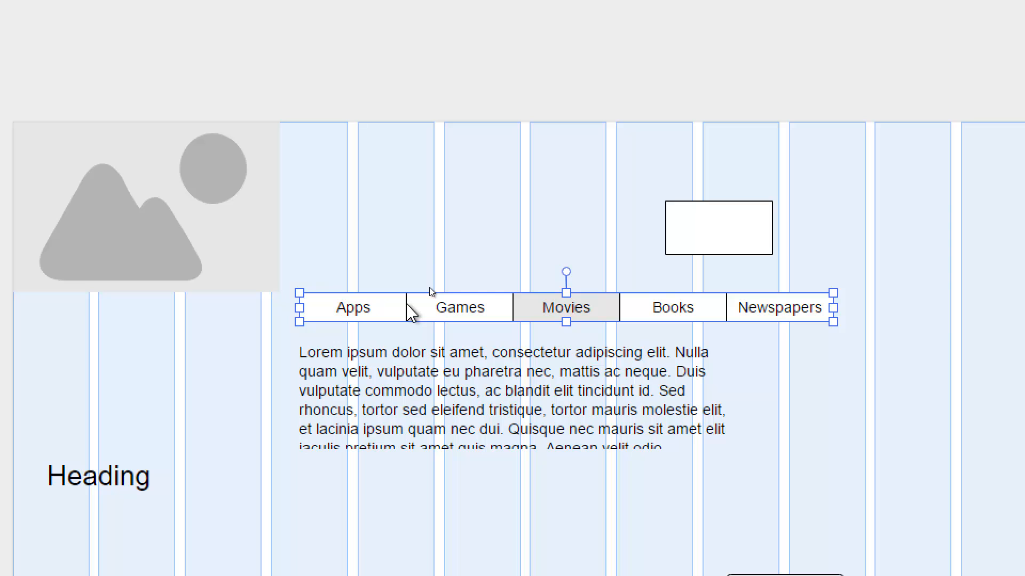
mouse_move(451, 292)
mouse_down()
mouse_move(467, 288)
mouse_move(461, 279)
mouse_up()
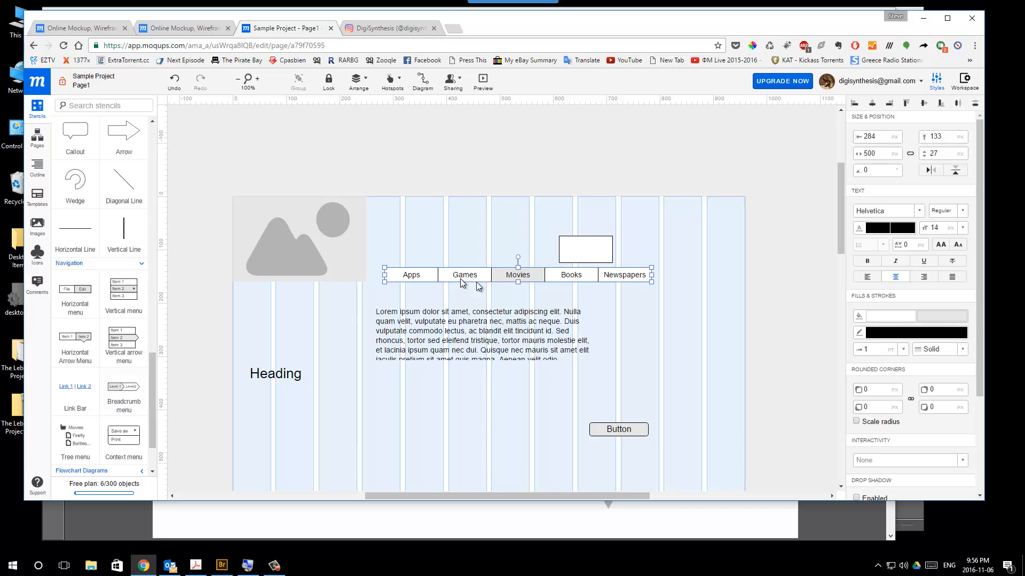
Step: Place the navigation menu directly below the image placeholder at X 0, Y 160 and stretch it to 960 px wide
click(351, 255)
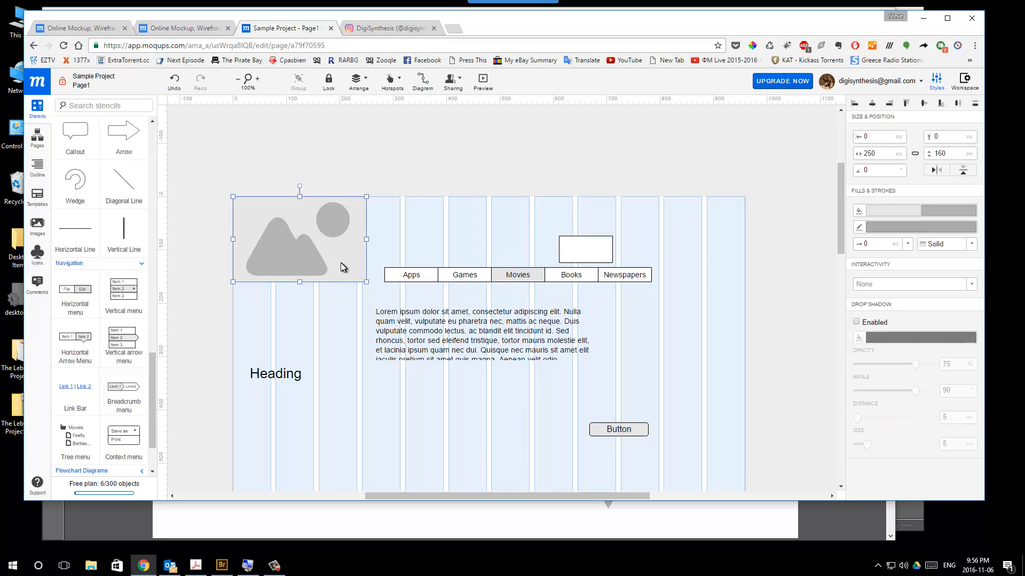
drag(418, 277, 269, 293)
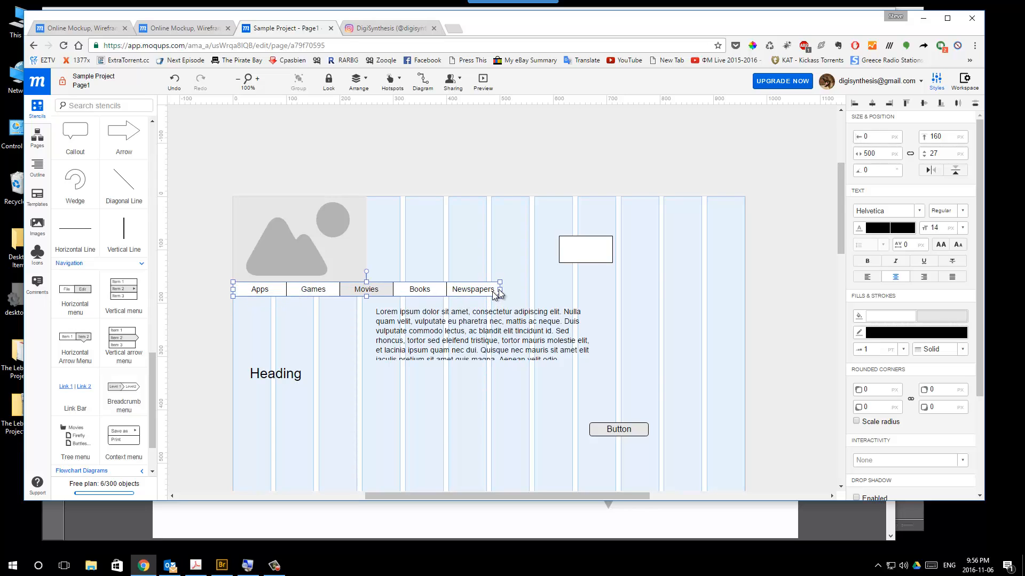
drag(499, 290, 745, 293)
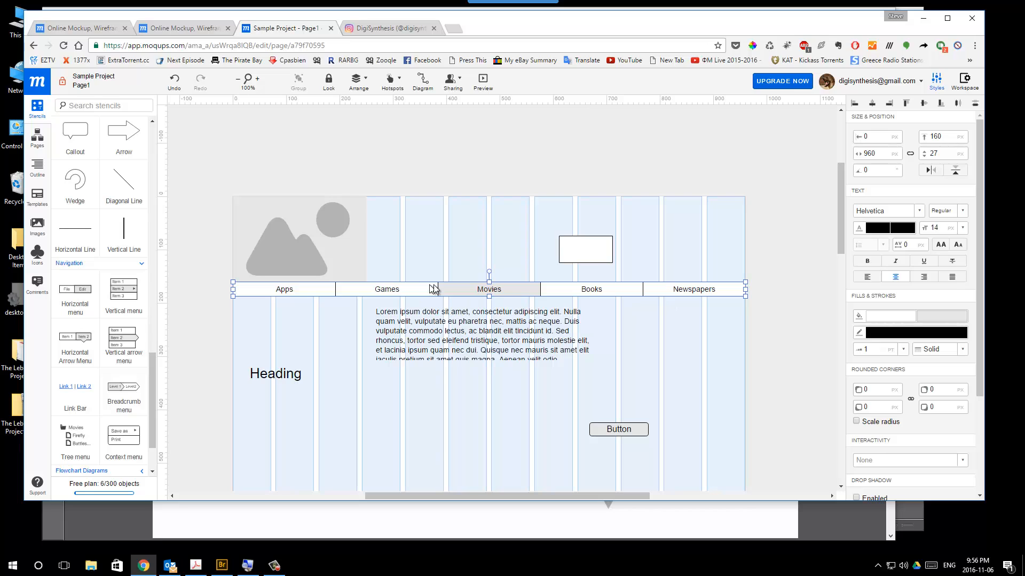
Step: Rename the navigation menu's first item from Apps to Home
double_click(306, 289)
click(259, 294)
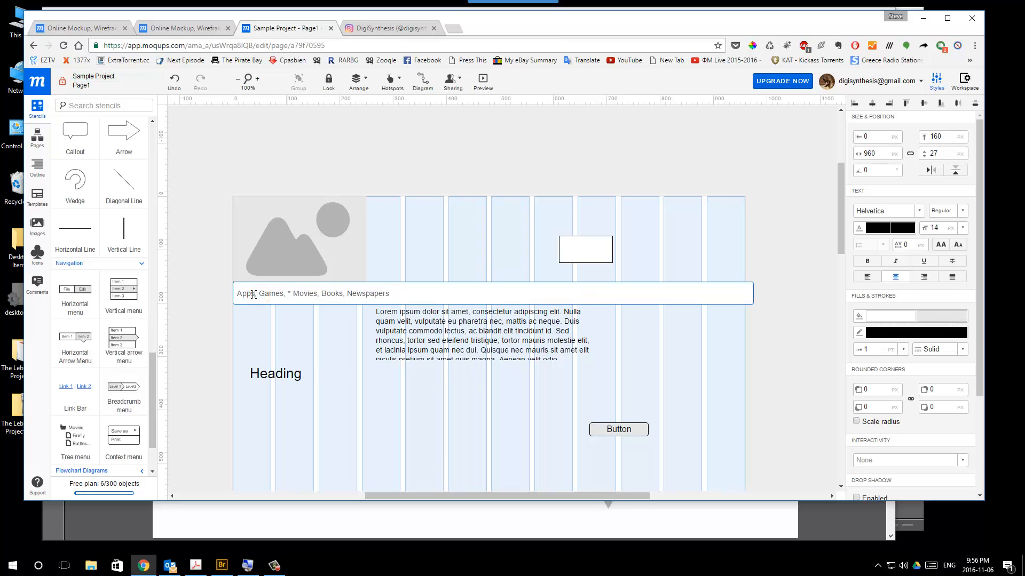
drag(252, 293, 216, 288)
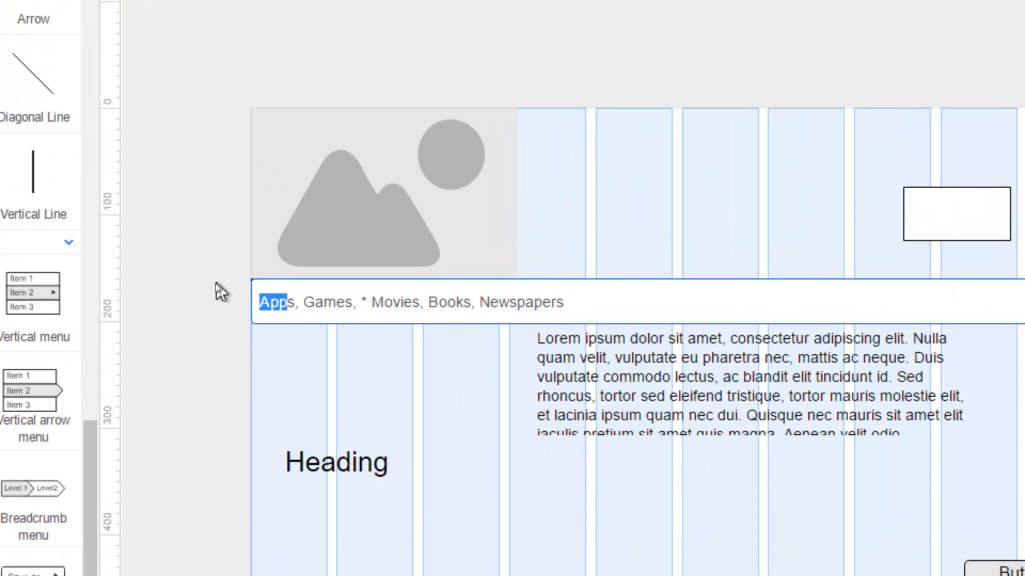
key(Delete)
key(Delete)
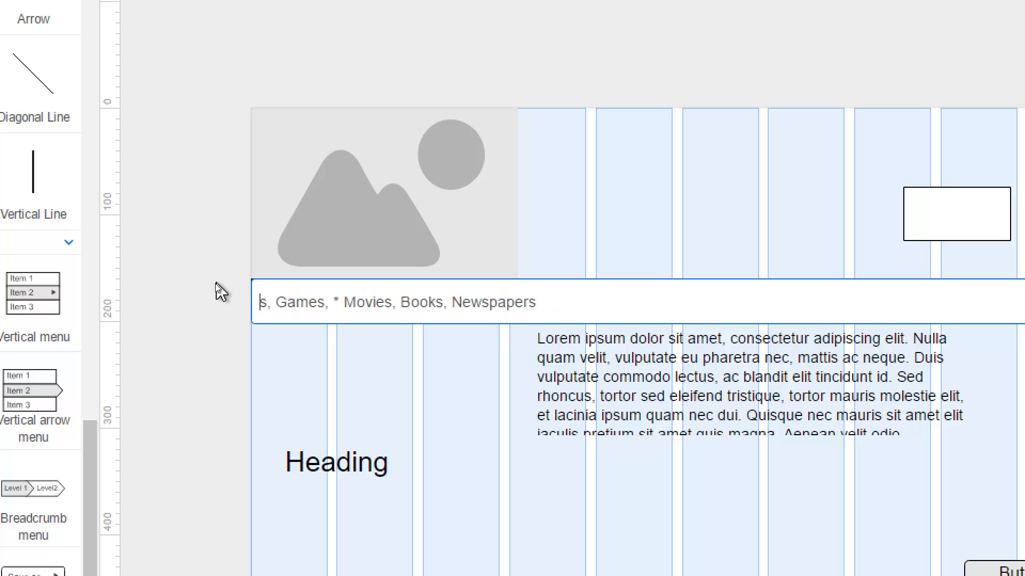
text(Home)
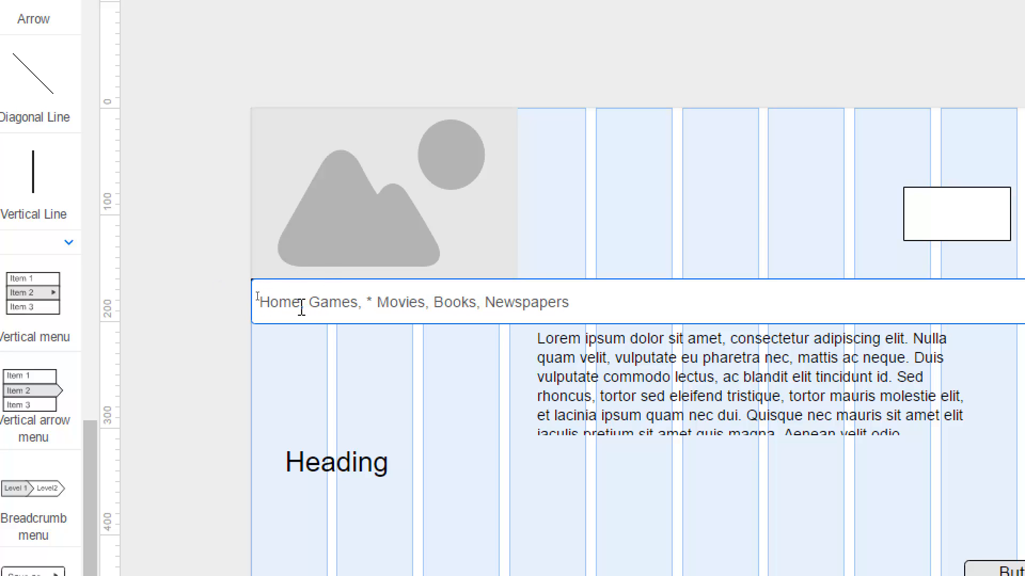
mouse_move(302, 307)
mouse_down()
mouse_move(261, 305)
mouse_move(306, 308)
mouse_up()
click(321, 308)
drag(311, 303, 339, 305)
click(319, 300)
drag(309, 302, 373, 301)
click(362, 301)
click(369, 301)
Step: Replace the menu items after Home with About Us, Our Products, Our Services and Contact Us
drag(312, 303, 644, 313)
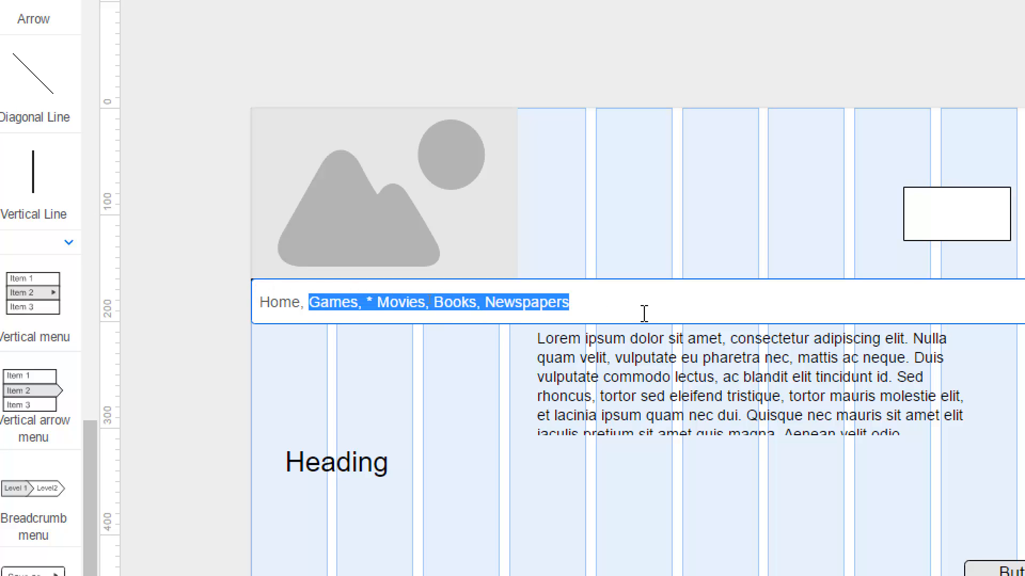
text(About)
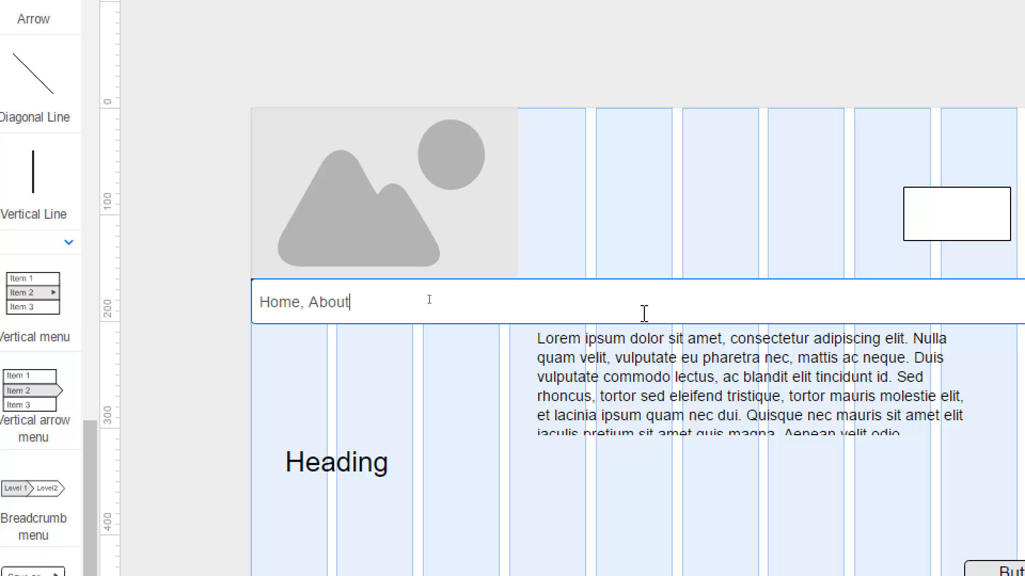
text( Us, OUr)
key(BackSpace)
key(BackSpace)
text(ur Products, )
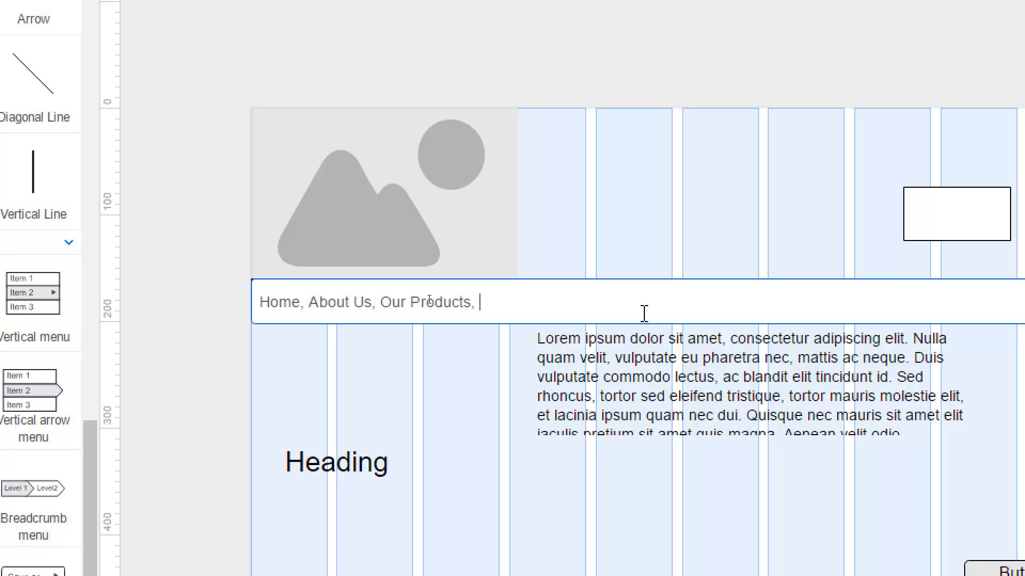
text(Our Services, Contact Us)
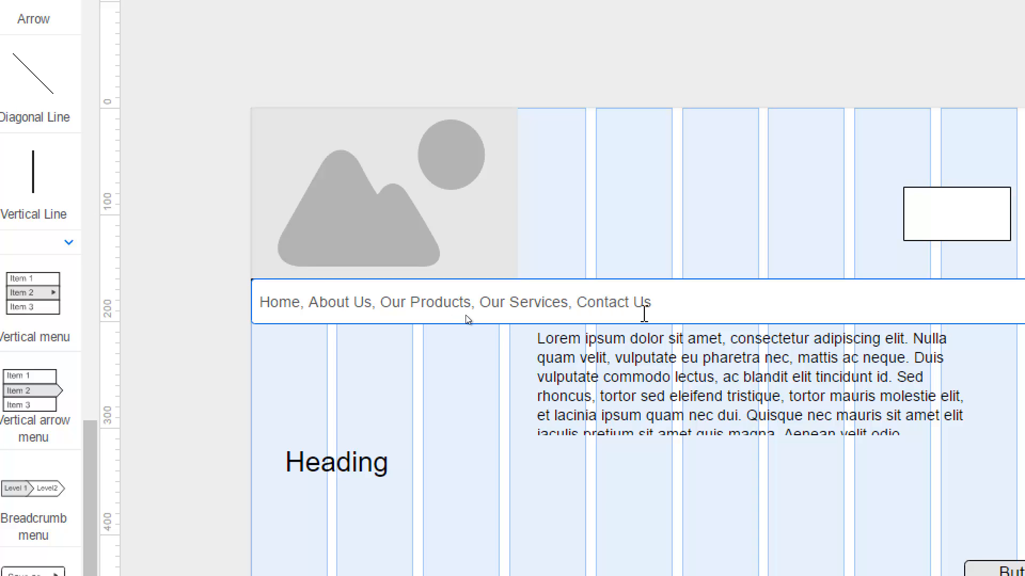
Step: Mark About Us as the navigation menu's active item by putting an asterisk before its name
drag(308, 304, 357, 307)
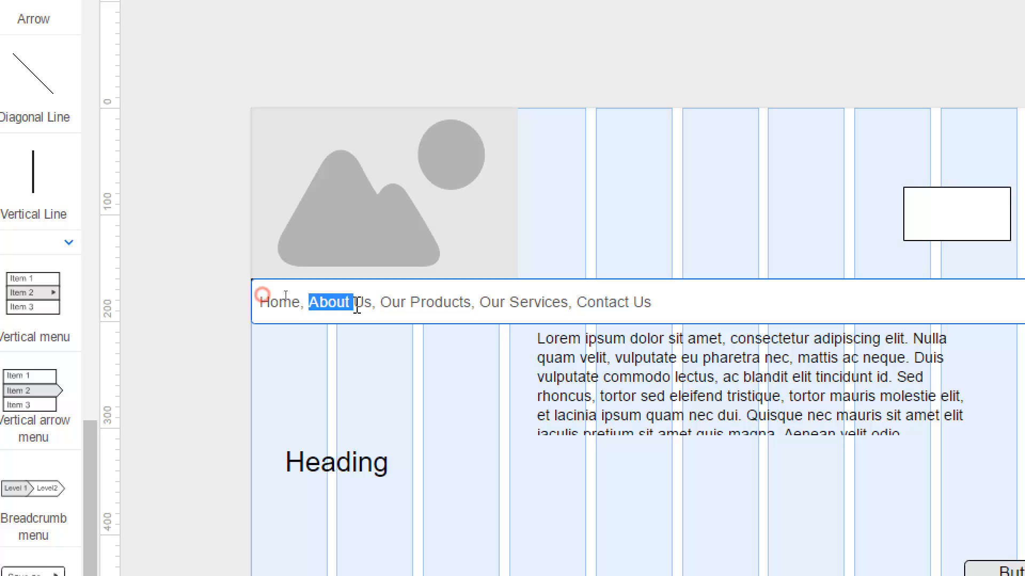
click(310, 302)
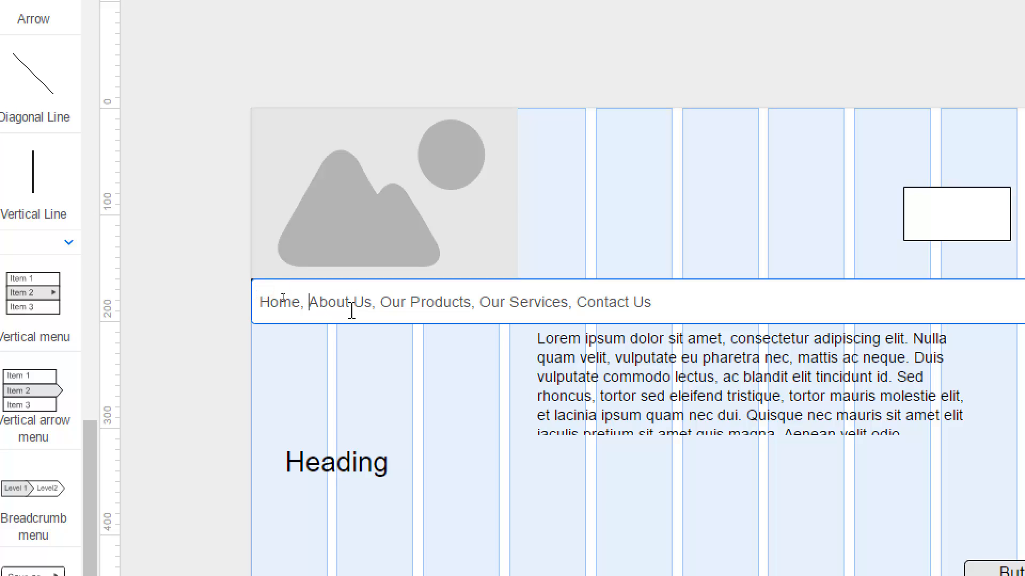
text(*)
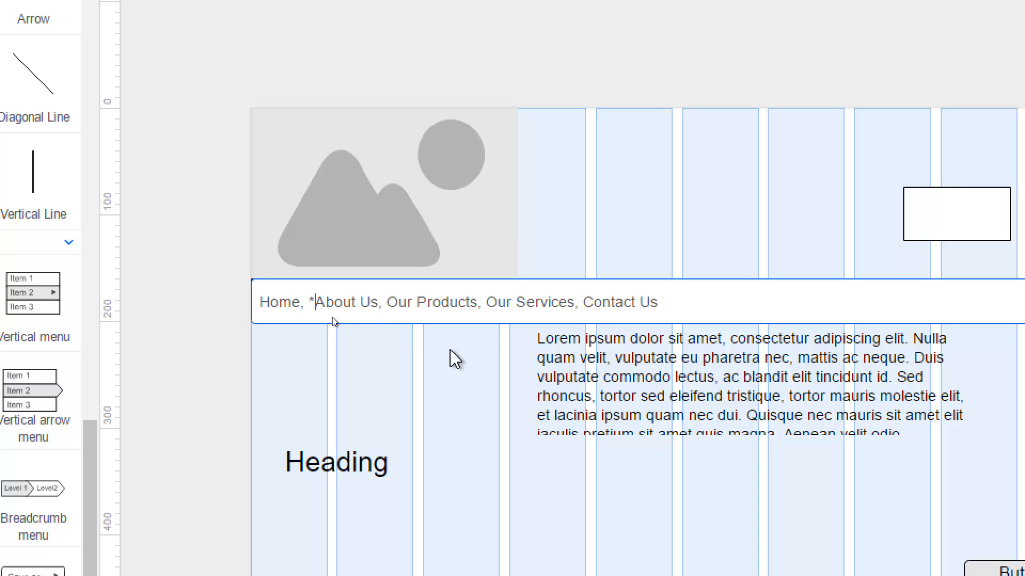
click(332, 317)
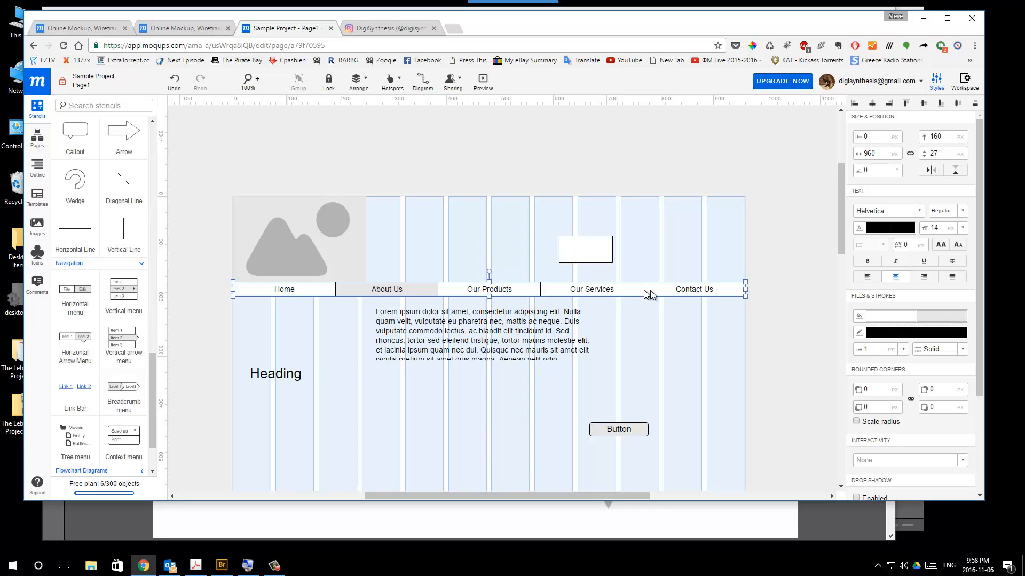
Step: Move the rectangle out of the header to about X 294, Y 378, below the paragraph
mouse_move(746, 292)
mouse_down()
mouse_move(685, 290)
mouse_move(747, 292)
mouse_up()
click(434, 413)
drag(584, 247, 415, 410)
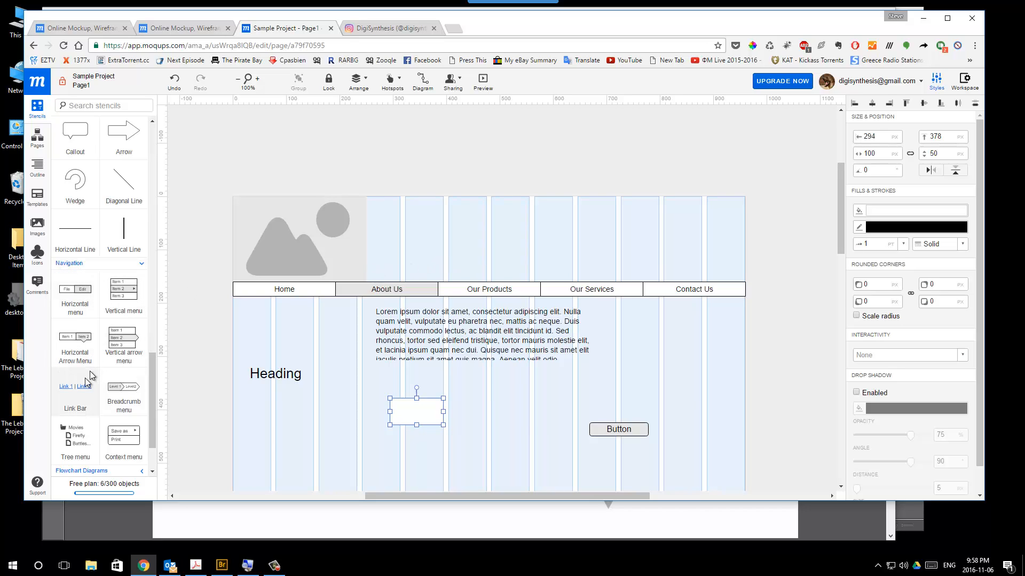
Step: Add a link bar in the header at about X 668, Y 10 and rename its first link as Login
scroll(75, 395, down, 1)
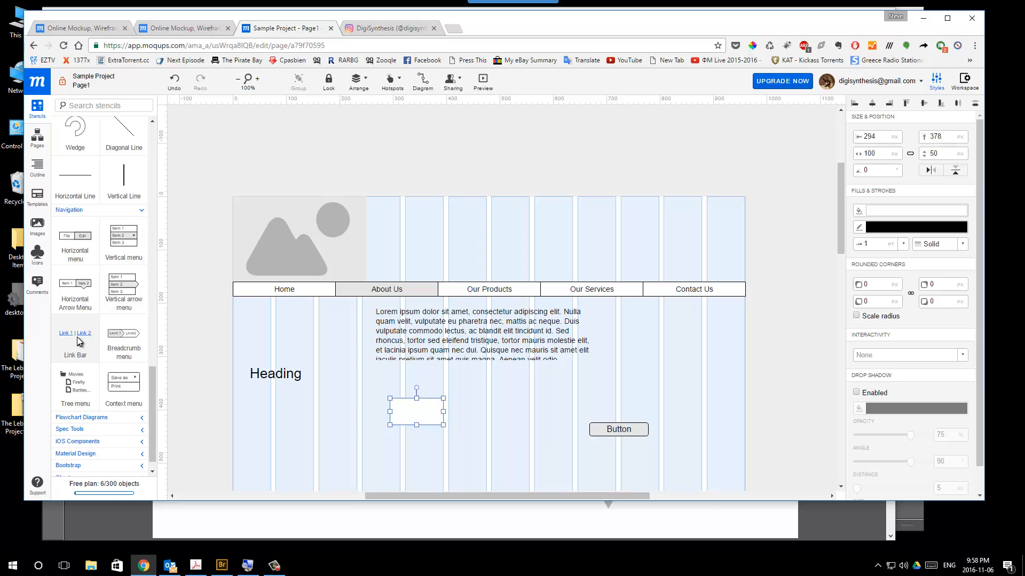
drag(79, 338, 590, 208)
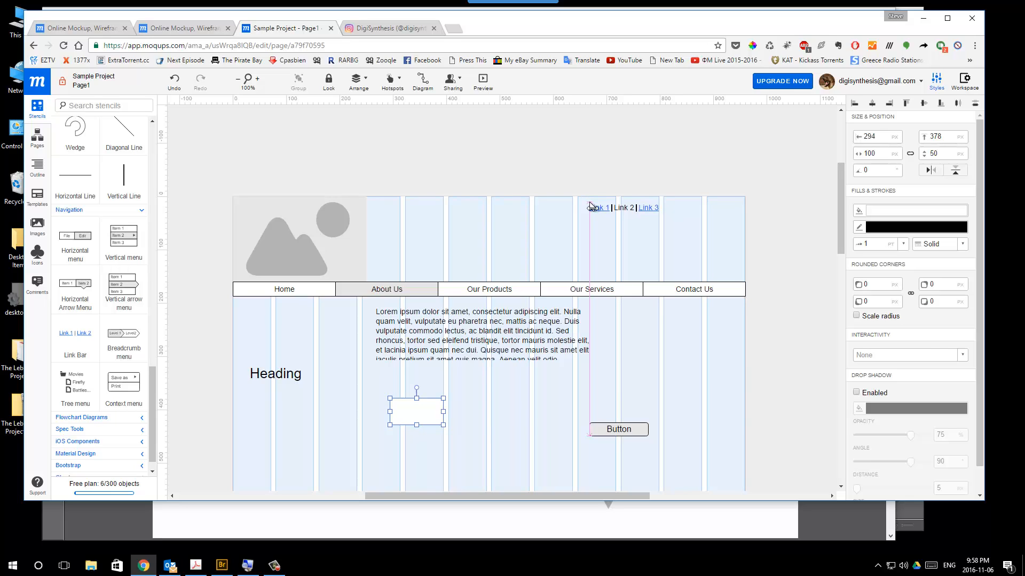
double_click(608, 212)
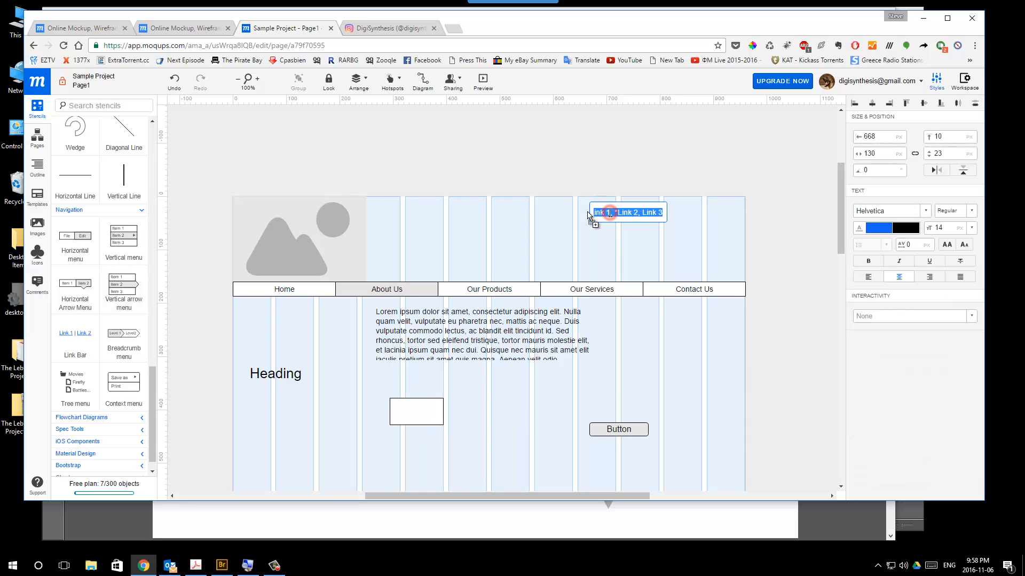
click(615, 214)
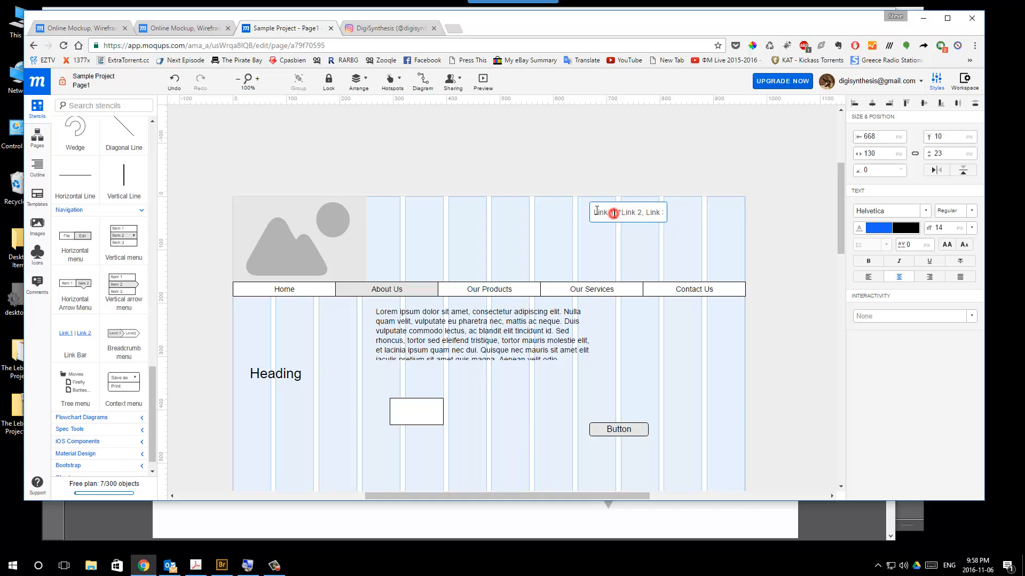
drag(615, 214, 578, 212)
key(Delete)
key(Delete)
text(Login)
Step: Rename the link bar's other two links as My Balance and Share, and move the bar to about X 636, Y 10
double_click(620, 211)
text(My Balance)
mouse_move(648, 214)
mouse_down()
mouse_move(691, 213)
mouse_move(664, 213)
mouse_up()
click(653, 212)
click(643, 213)
text(Share)
click(640, 247)
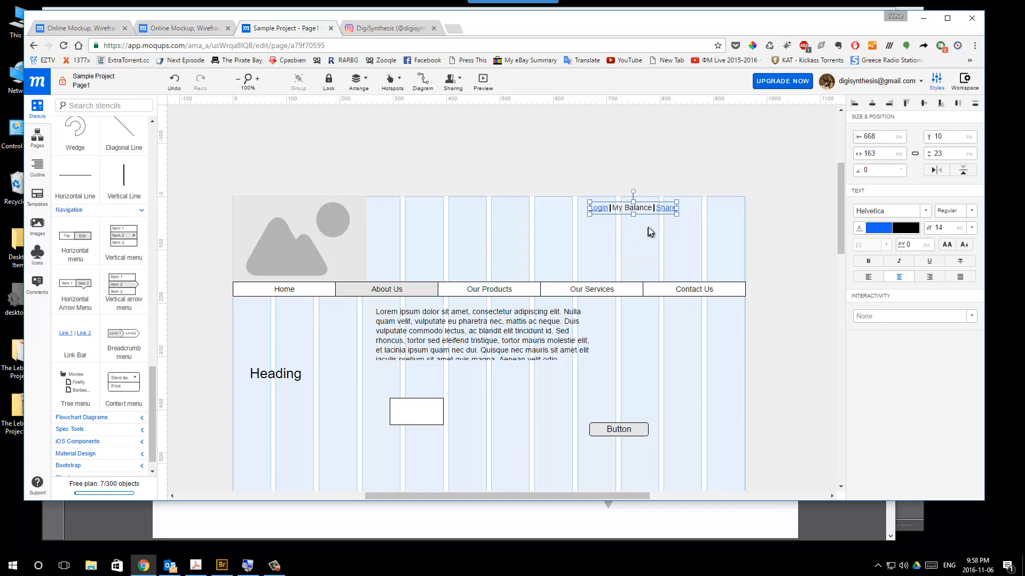
drag(654, 211, 637, 213)
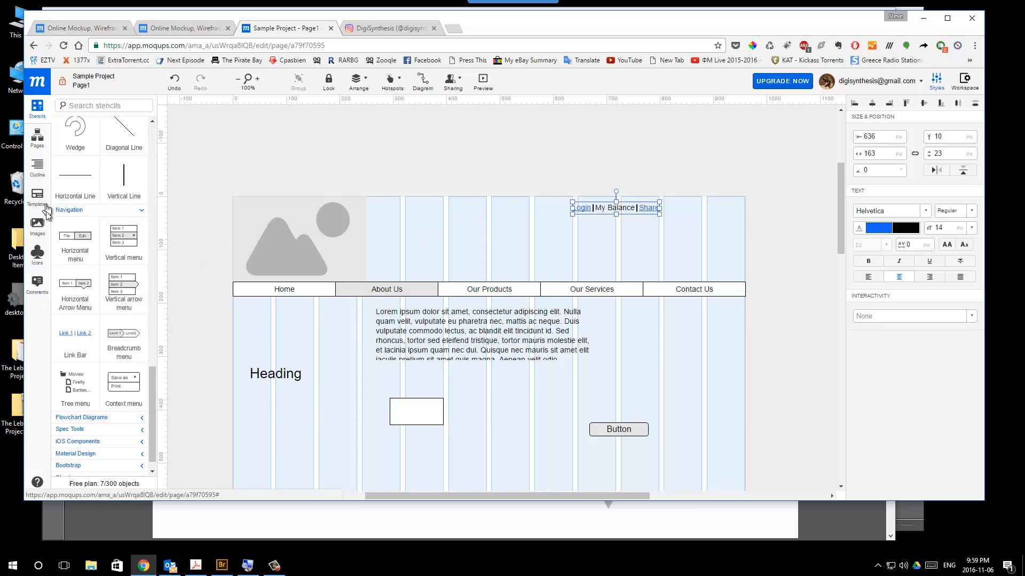
Step: Switch the icon library from Material Design to the Hawcons set and look through its icons
click(39, 257)
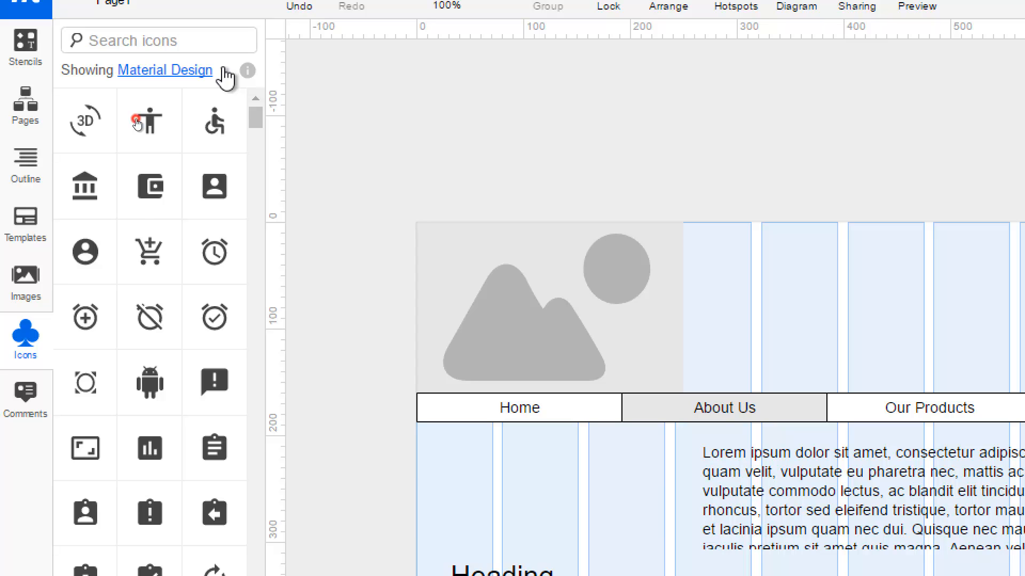
click(224, 70)
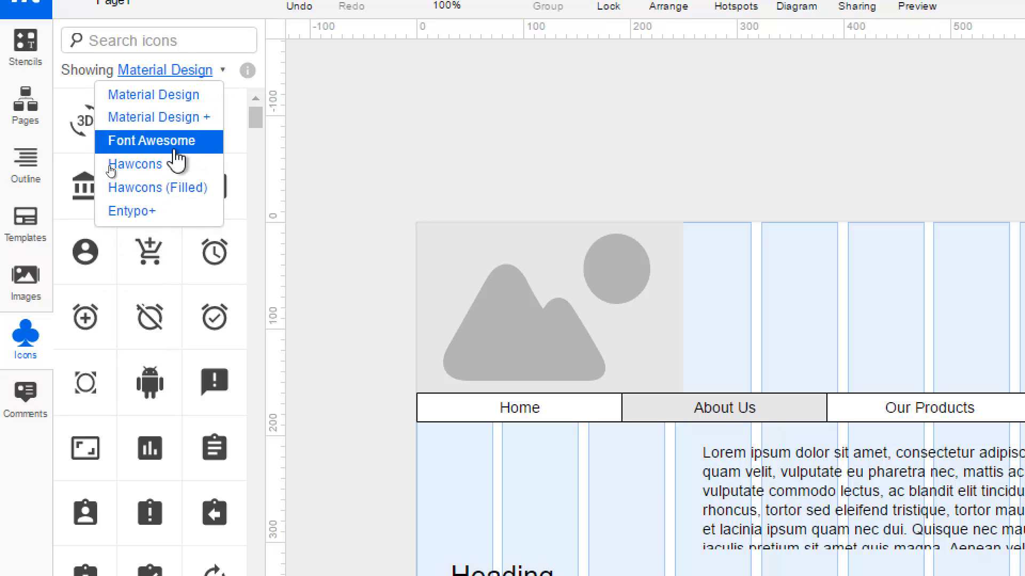
click(110, 168)
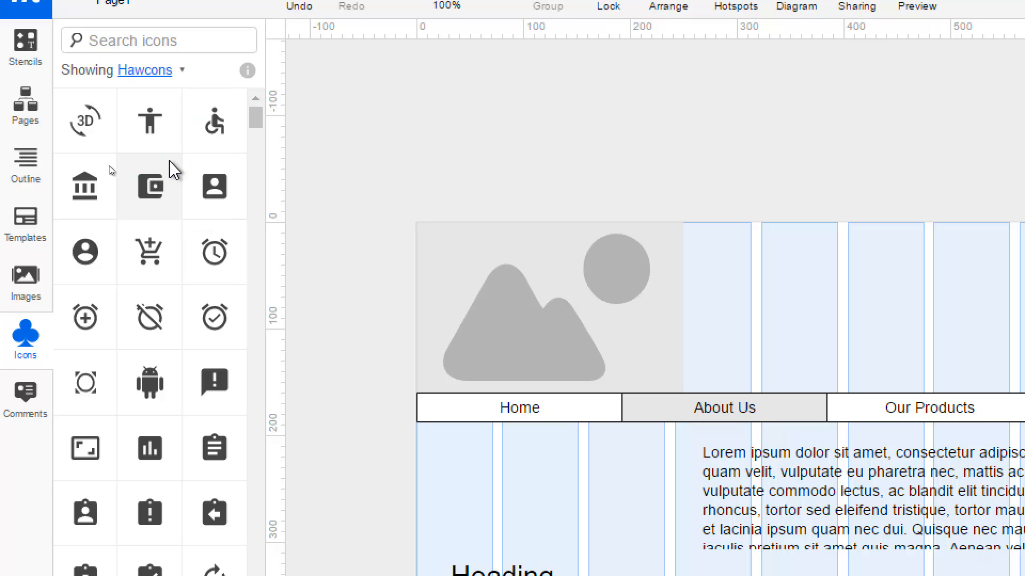
scroll(151, 275, down, 8)
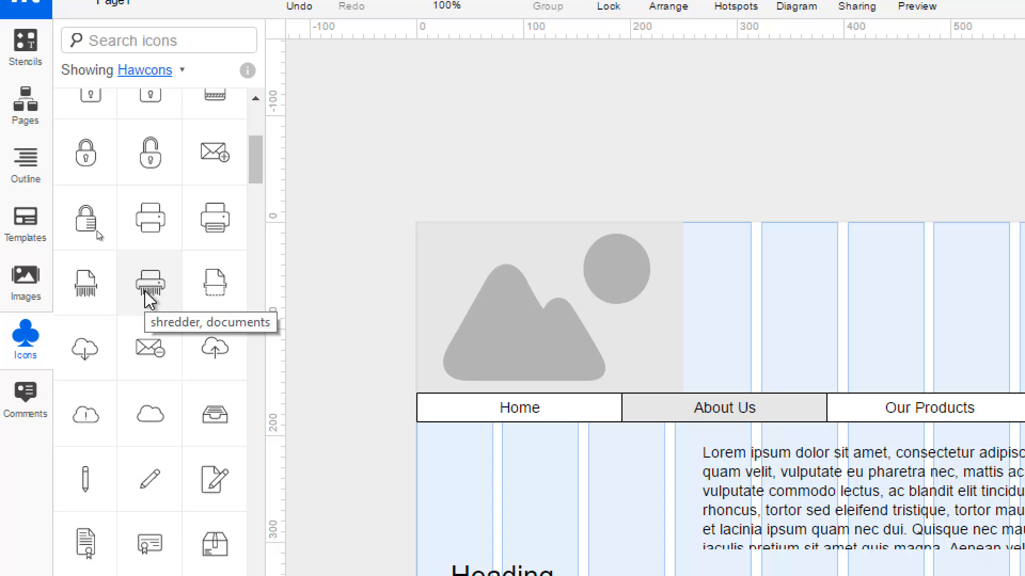
scroll(149, 301, down, 4)
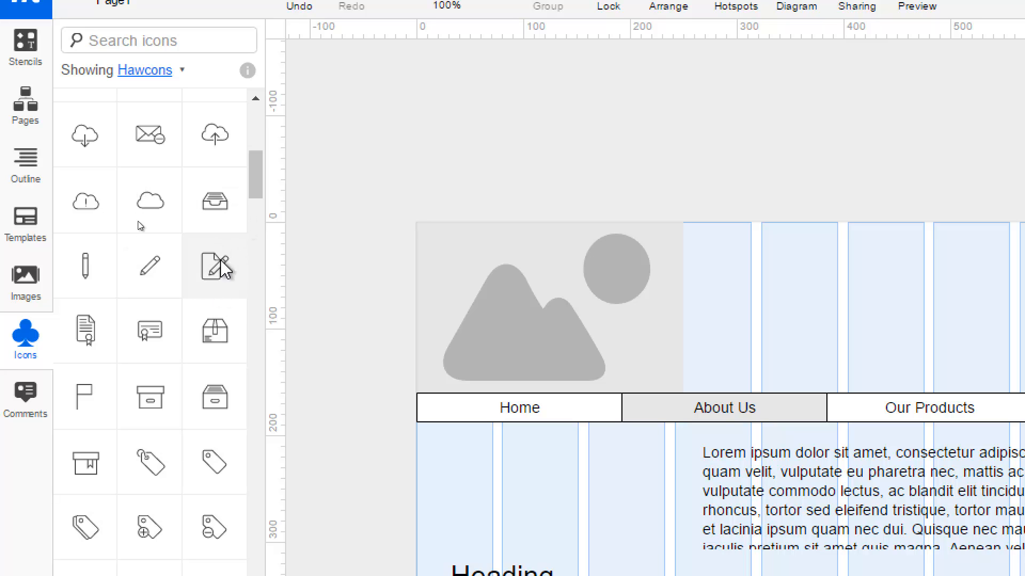
scroll(179, 233, up, 8)
scroll(179, 232, up, 2)
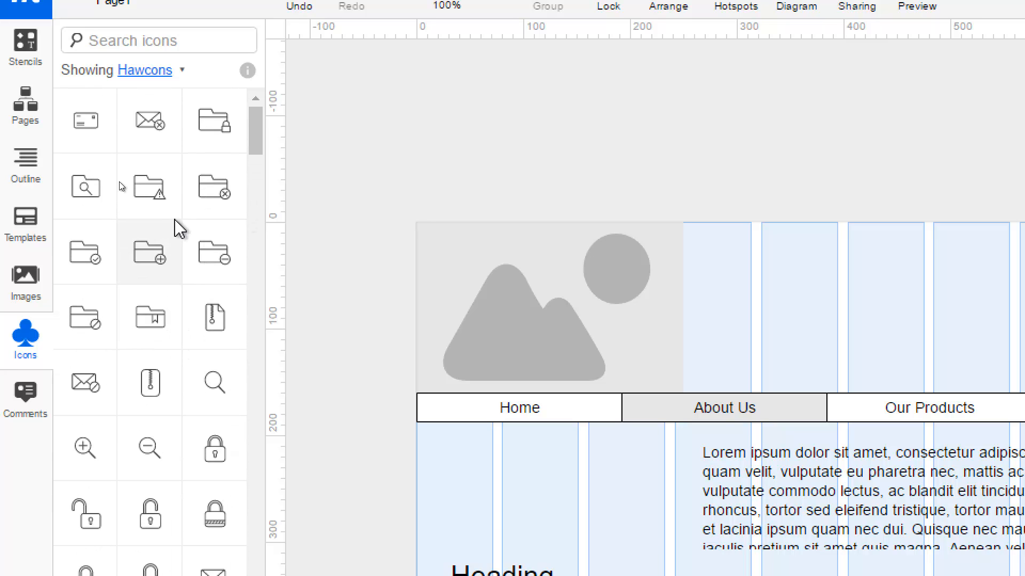
Step: Switch the icon library to Font Awesome and to Entypo+, and look through the Entypo+ icons
click(182, 70)
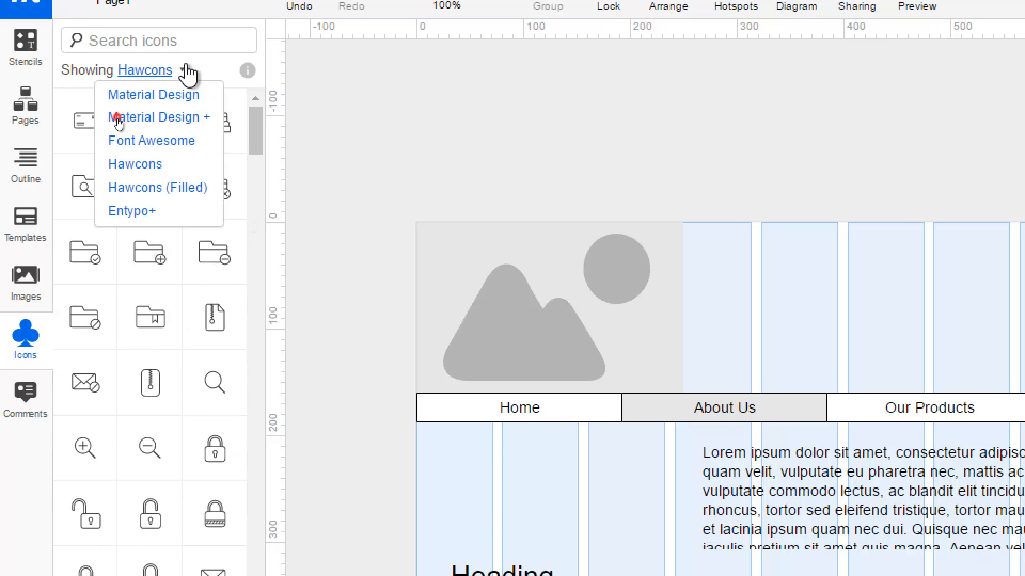
click(178, 150)
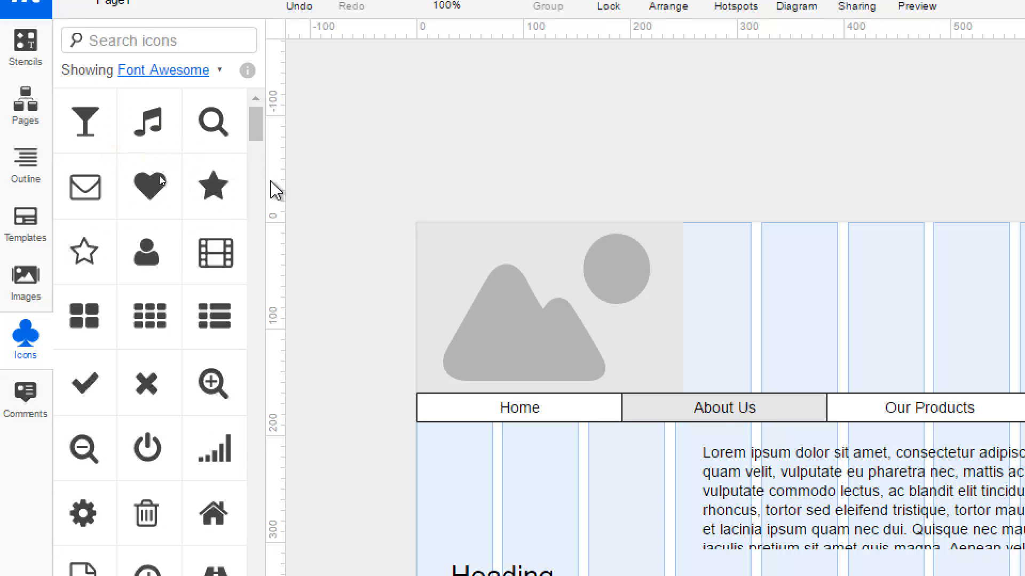
click(219, 71)
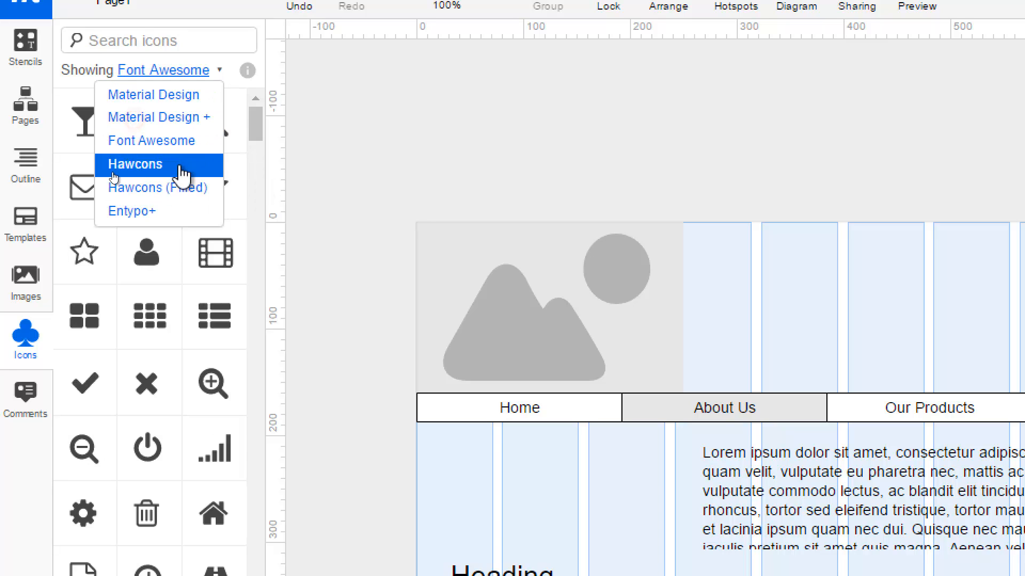
click(166, 207)
scroll(159, 200, down, 10)
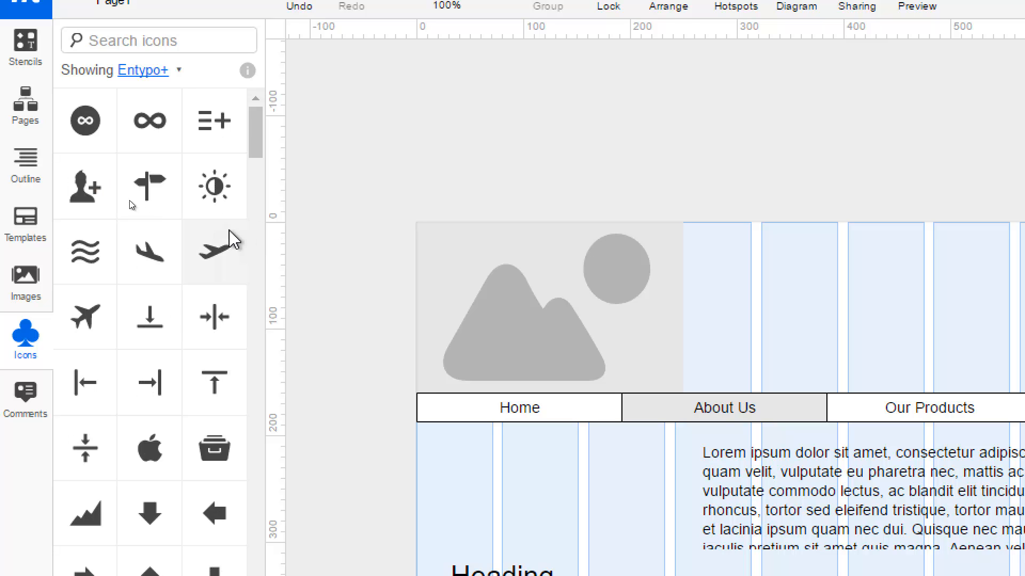
scroll(207, 241, down, 10)
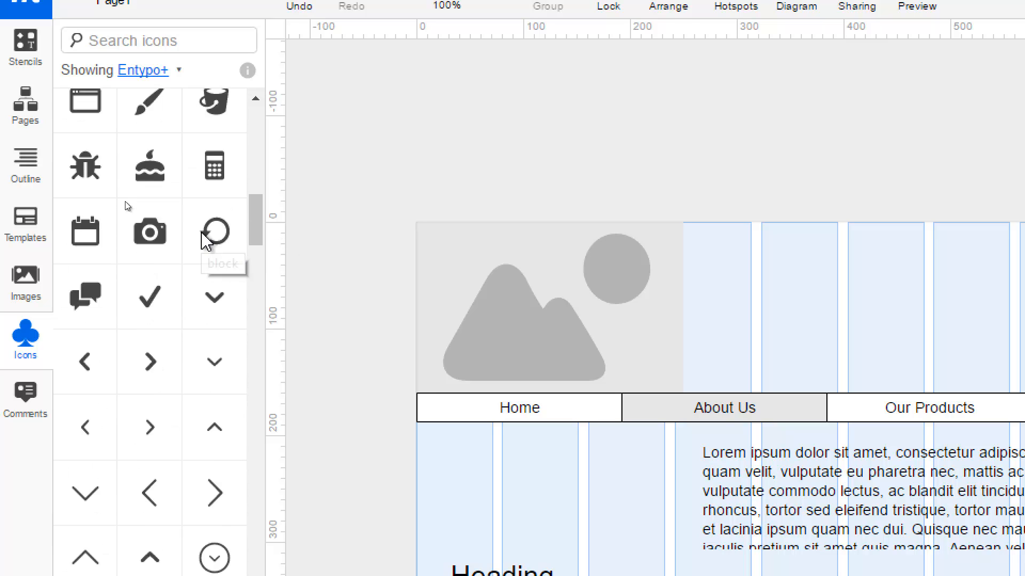
scroll(198, 243, down, 10)
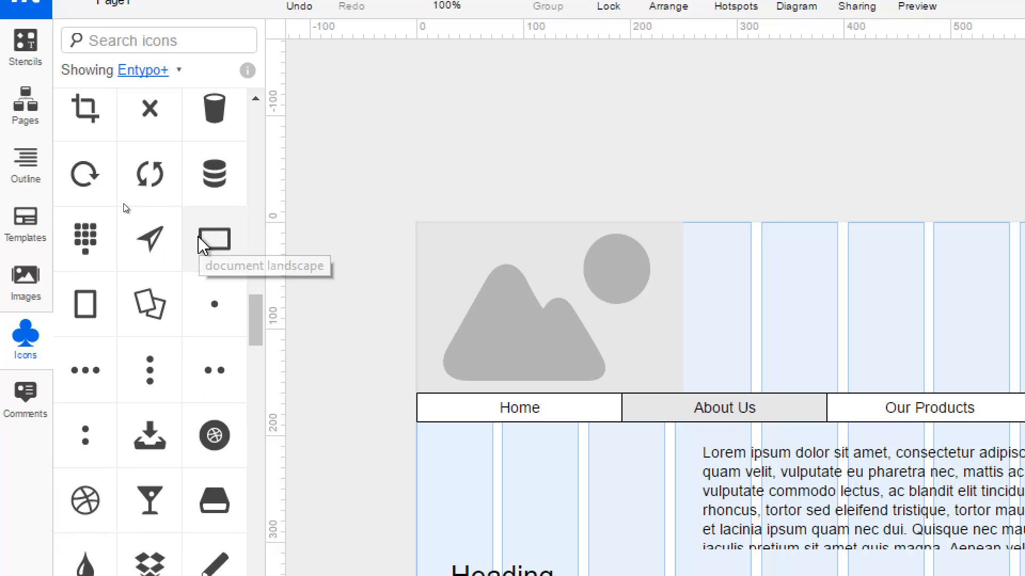
scroll(198, 245, down, 8)
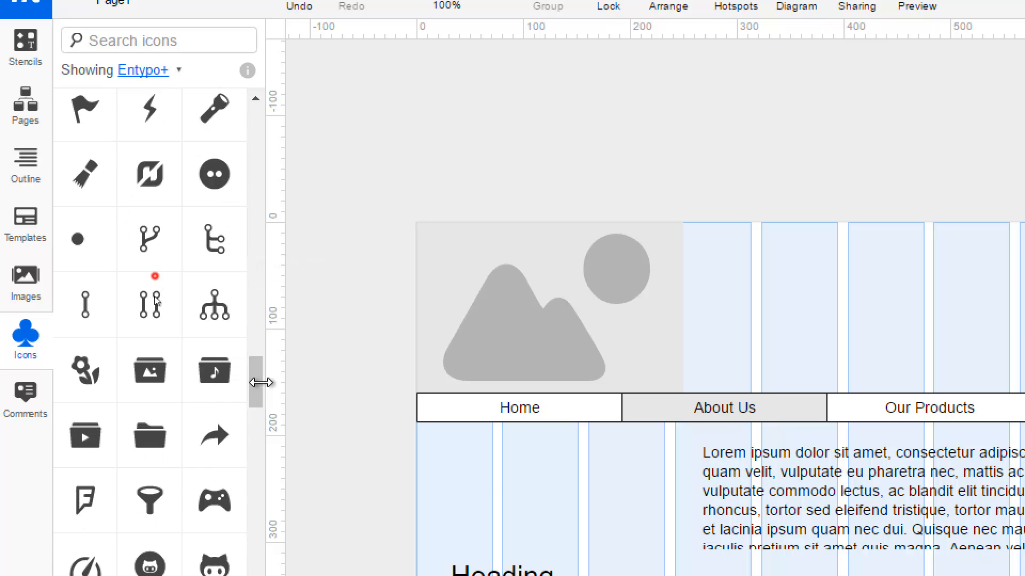
drag(261, 414, 286, 114)
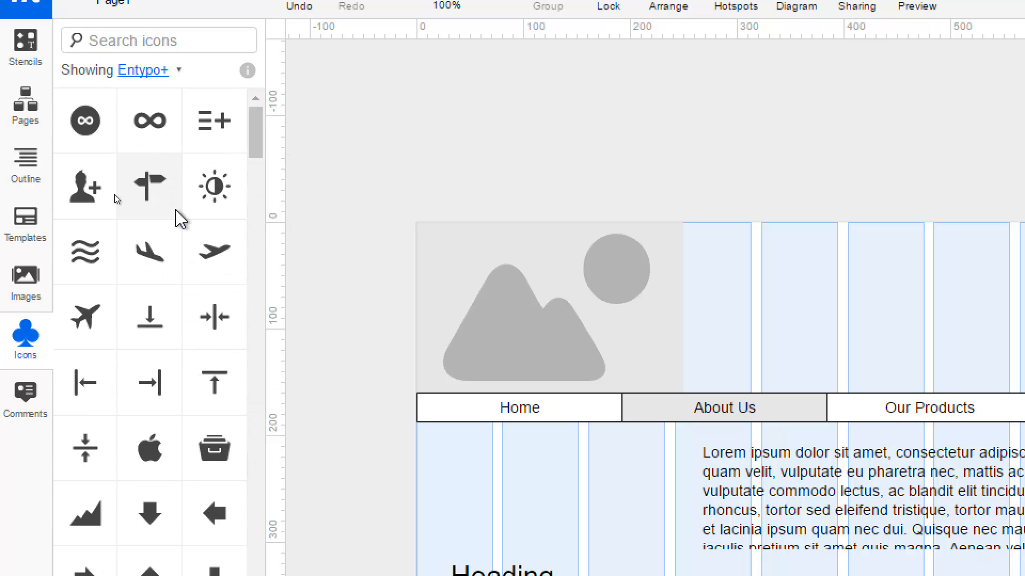
Step: Search the Entypo+ icons for "shop" and check the same search in the Hawcons set
click(137, 40)
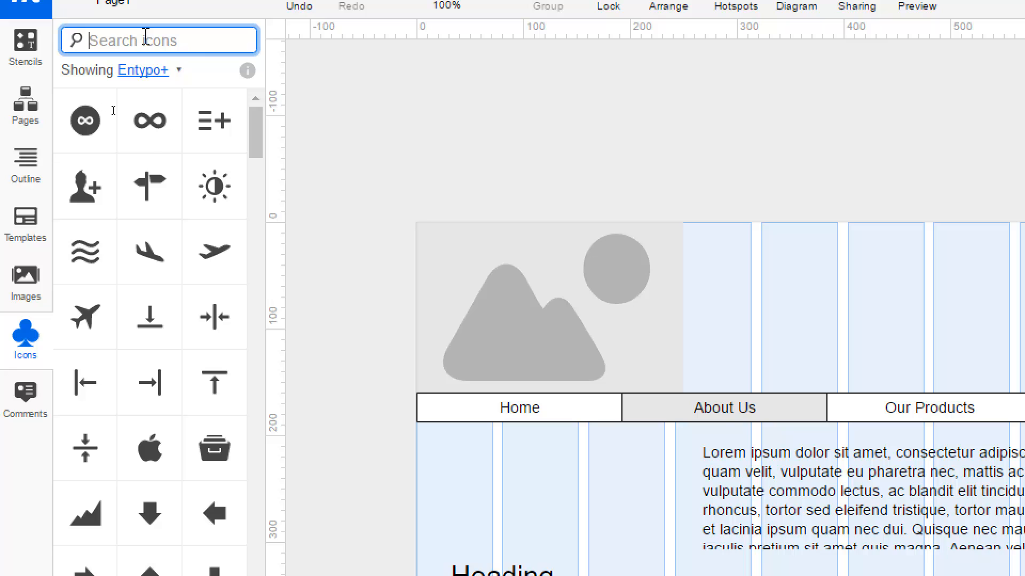
drag(253, 124, 258, 245)
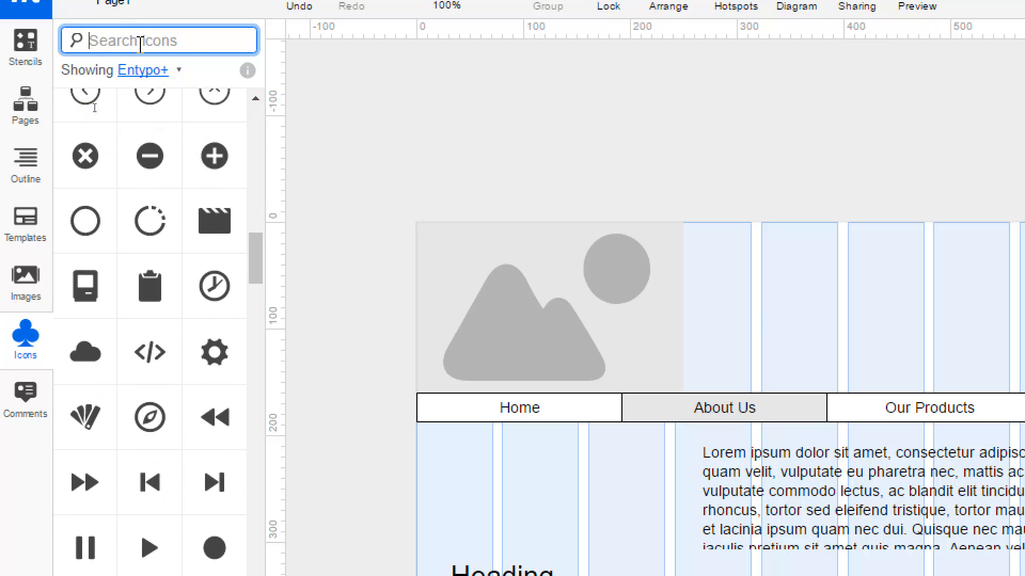
text(shop)
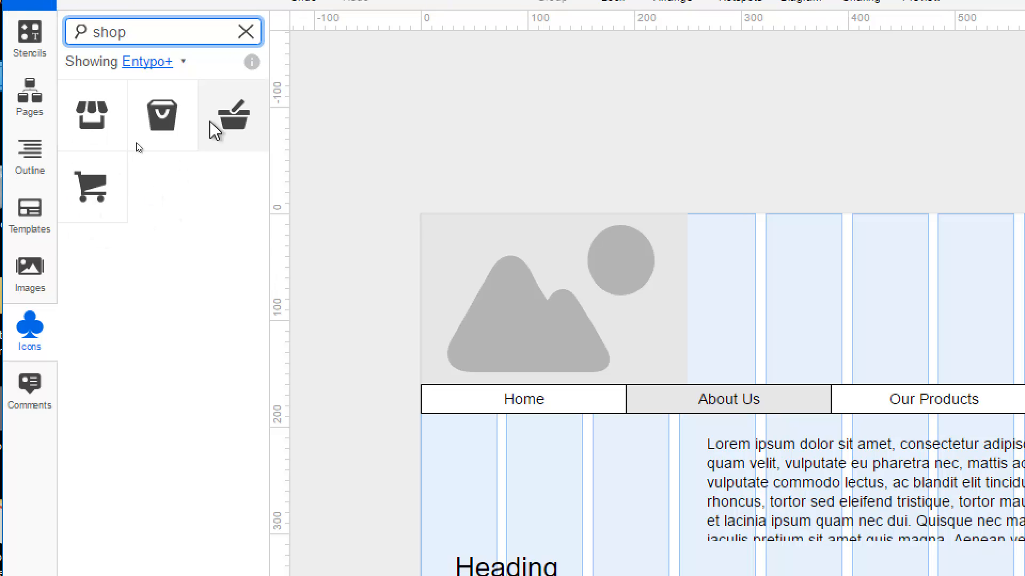
click(186, 62)
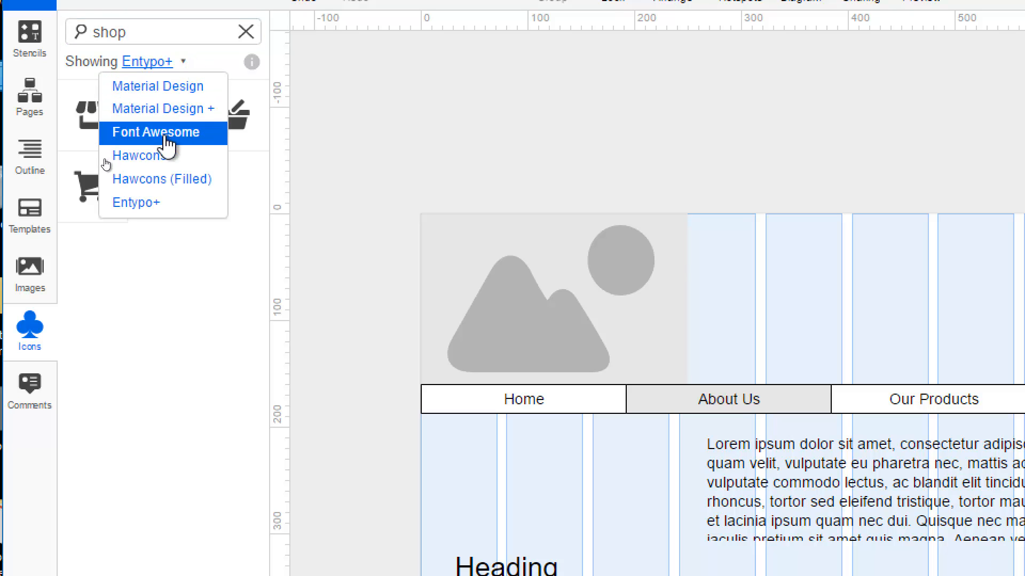
click(163, 156)
click(162, 32)
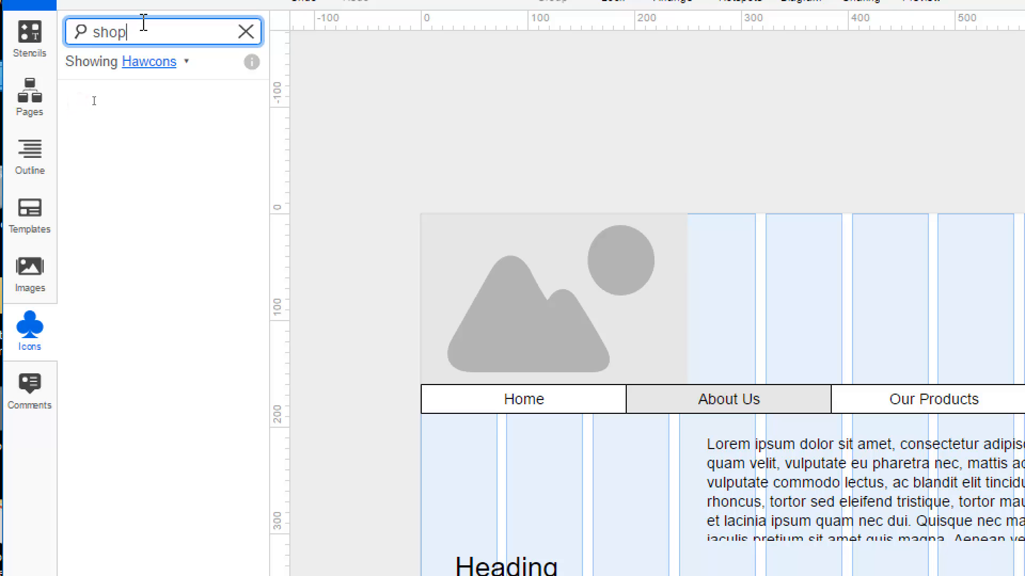
Step: Compare the "shop" icons in Font Awesome and Material Design +, and return to the Font Awesome set
click(186, 63)
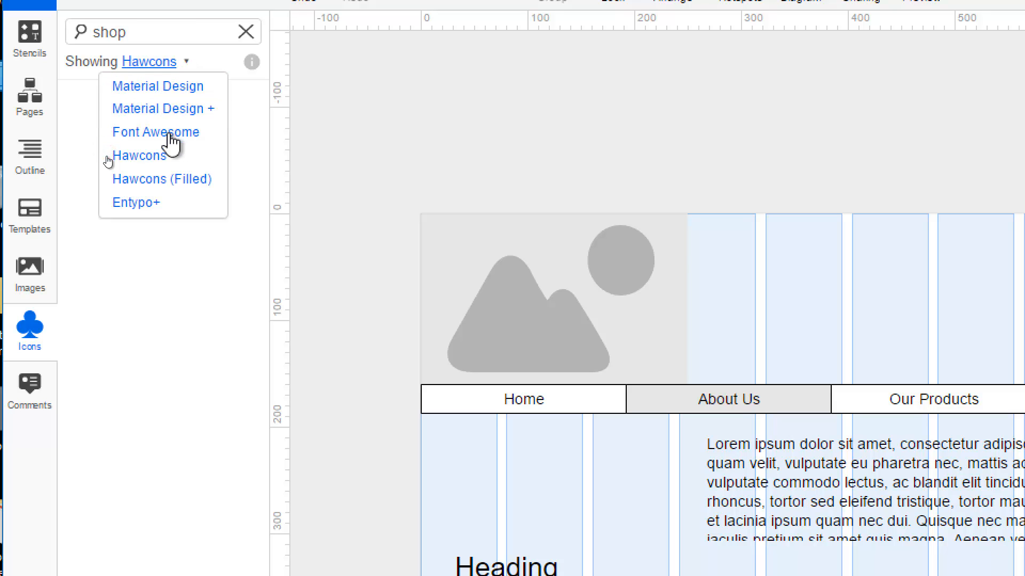
click(166, 134)
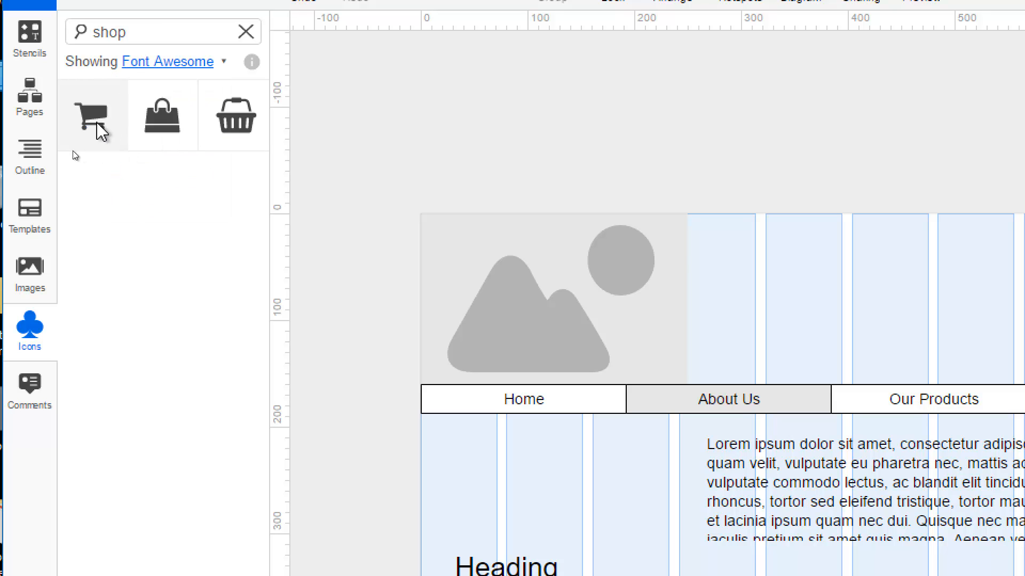
click(227, 62)
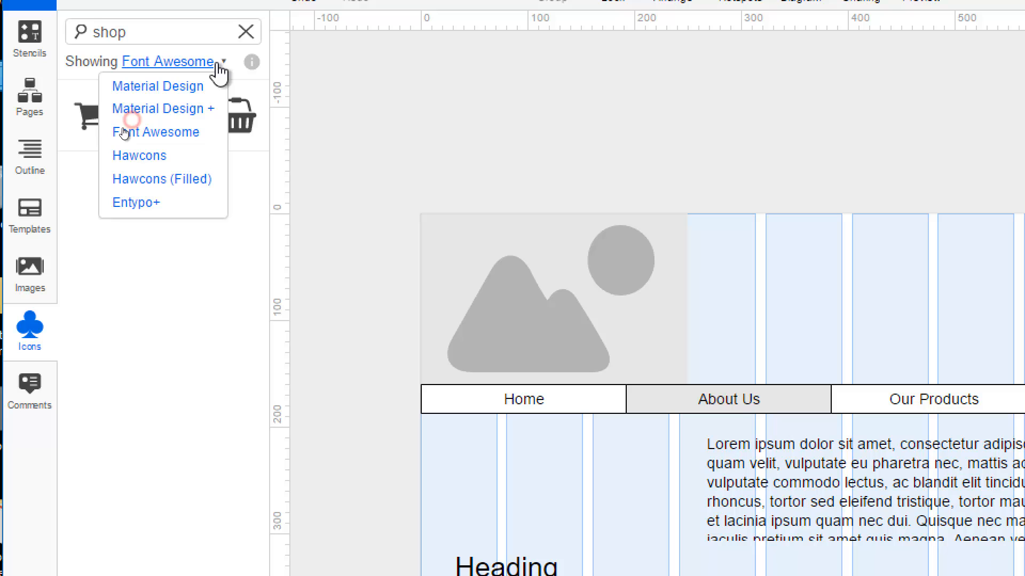
click(179, 114)
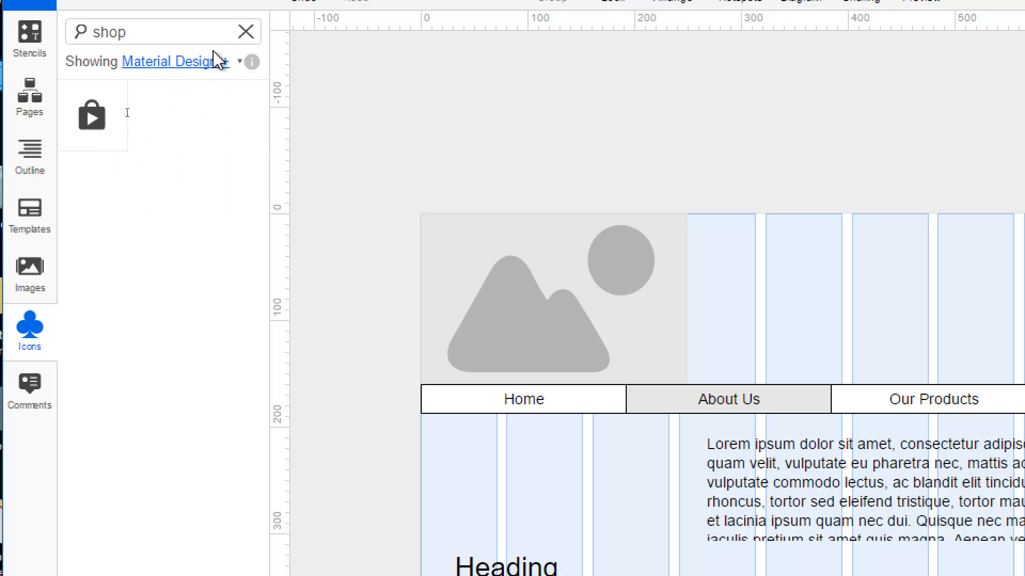
click(183, 32)
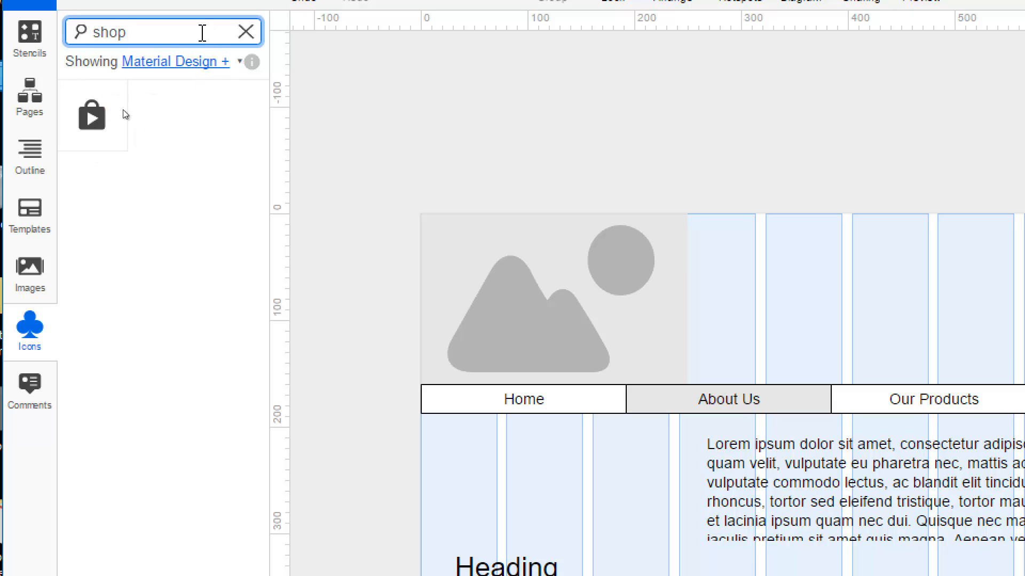
click(236, 63)
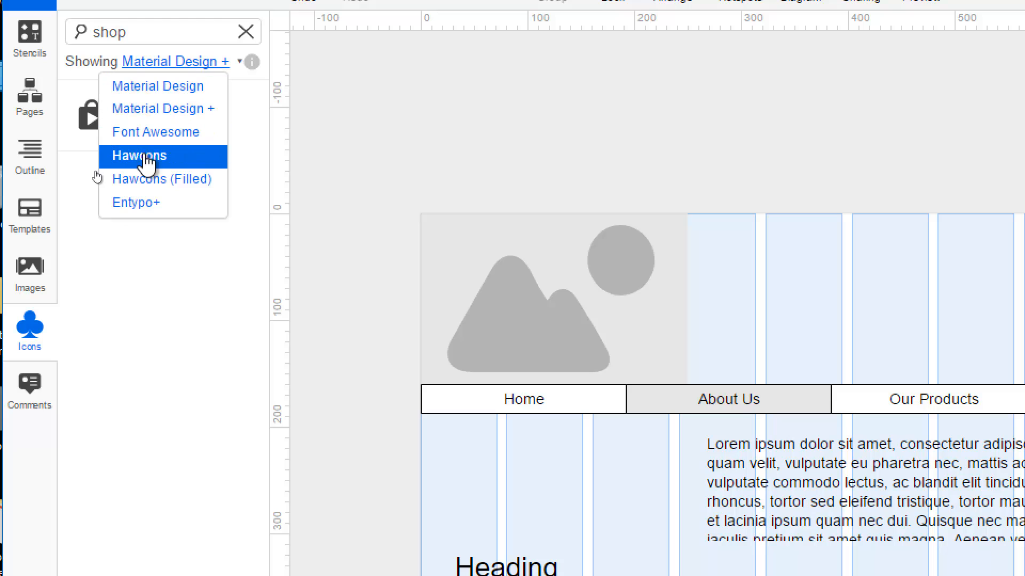
click(154, 133)
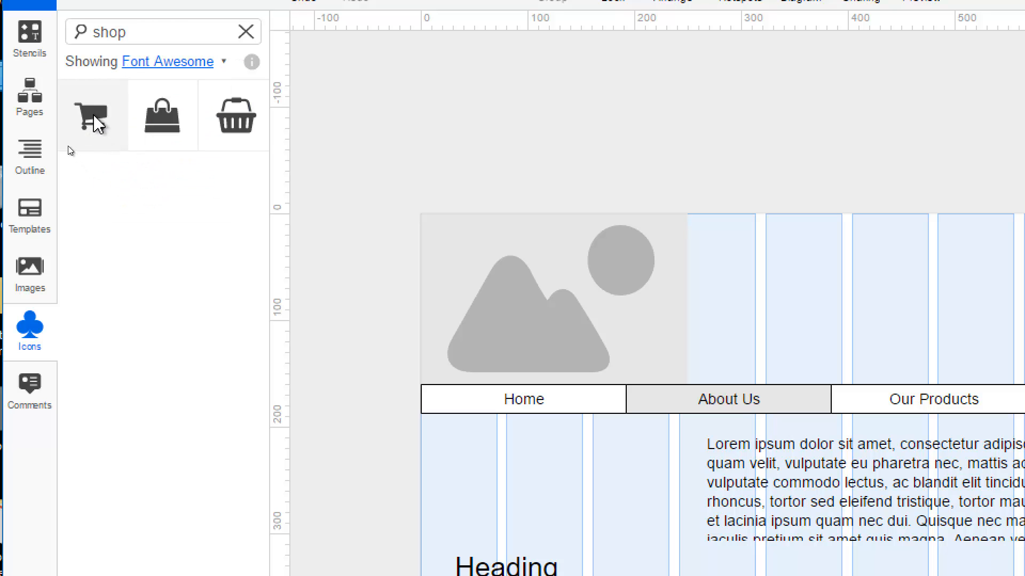
Step: Add the Font Awesome shopping cart icon to the header beside the link bar, at about X 855, Y 13
drag(94, 118, 801, 254)
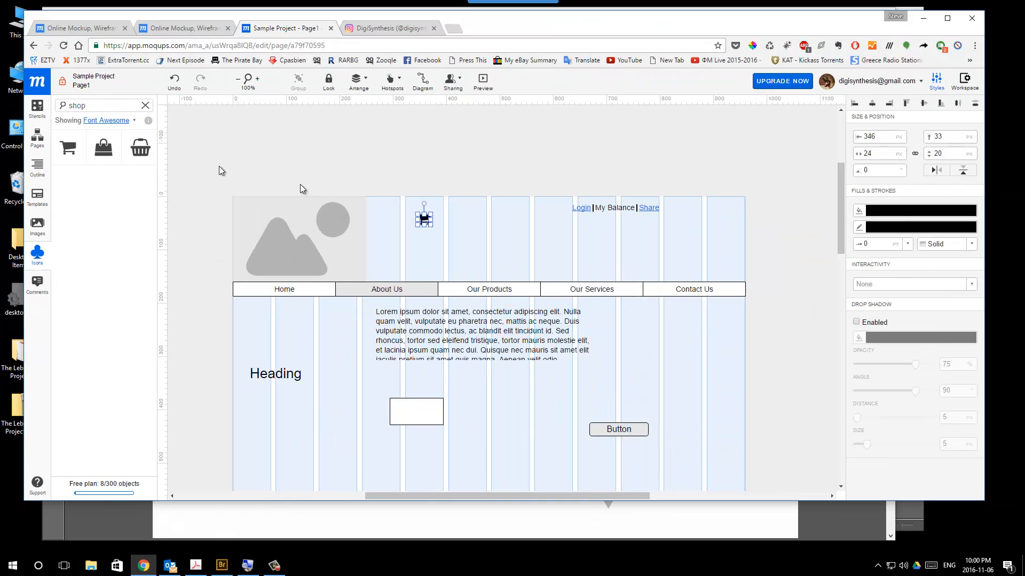
drag(425, 223, 696, 211)
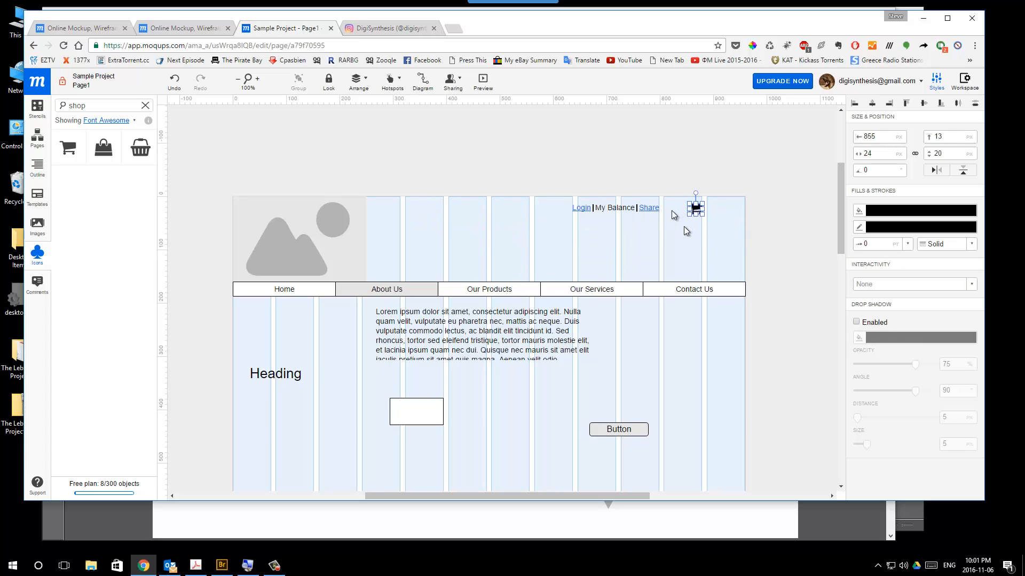
click(646, 187)
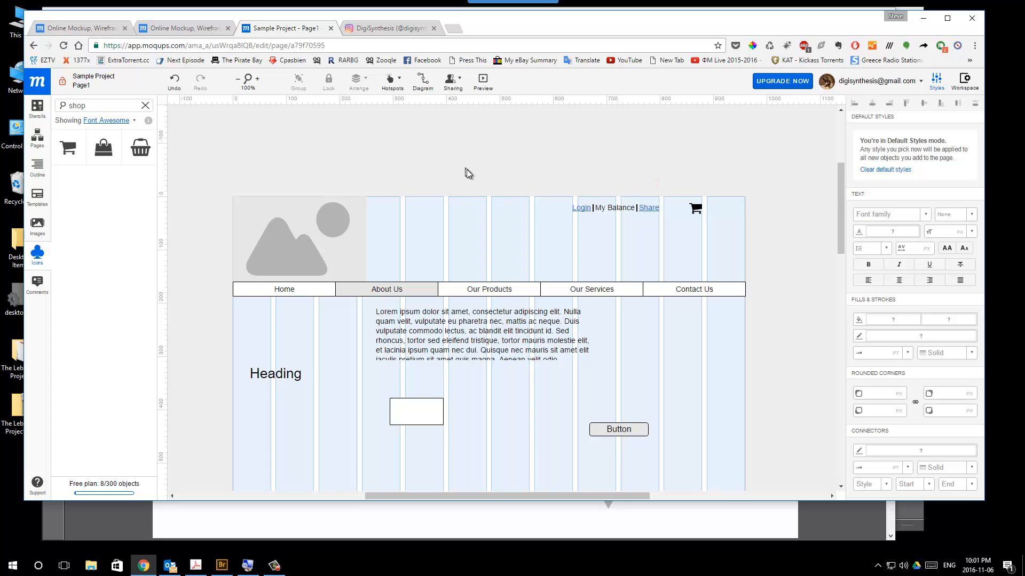
Step: Resize the logo image placeholder to 232 by 160 px so it spans three grid columns above the menu
scroll(427, 203, down, 2)
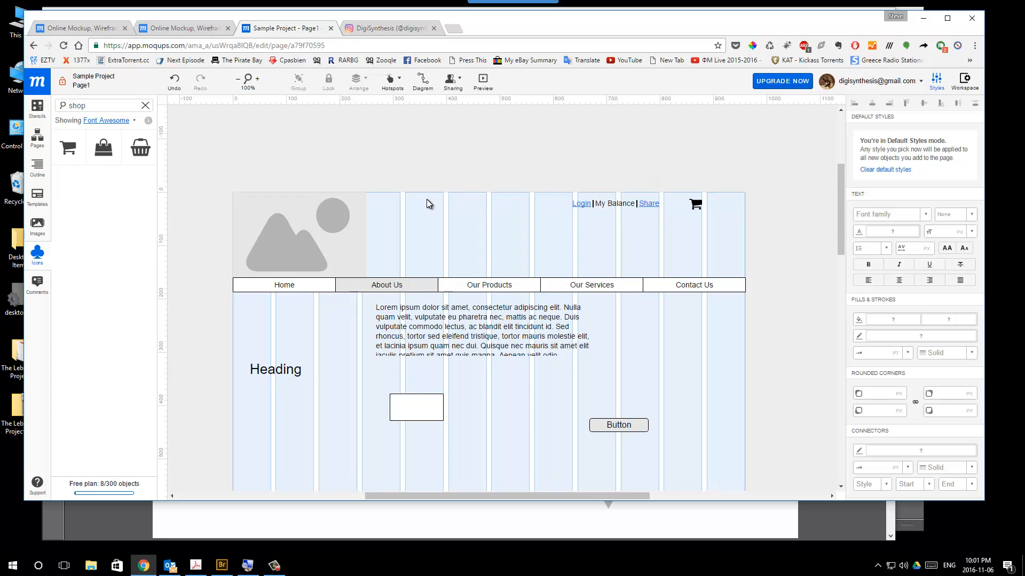
scroll(427, 203, up, 1)
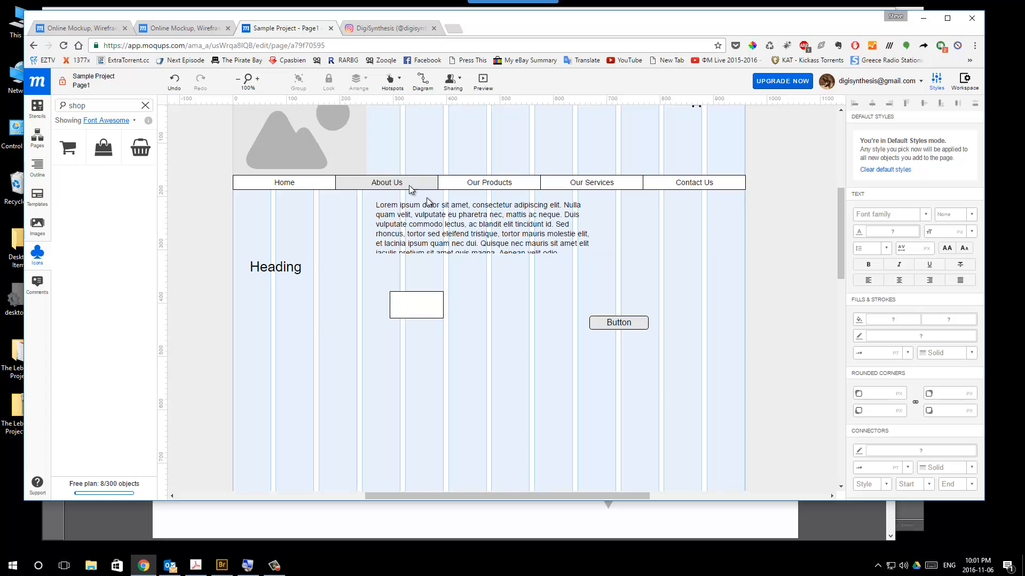
scroll(398, 178, up, 1)
click(347, 185)
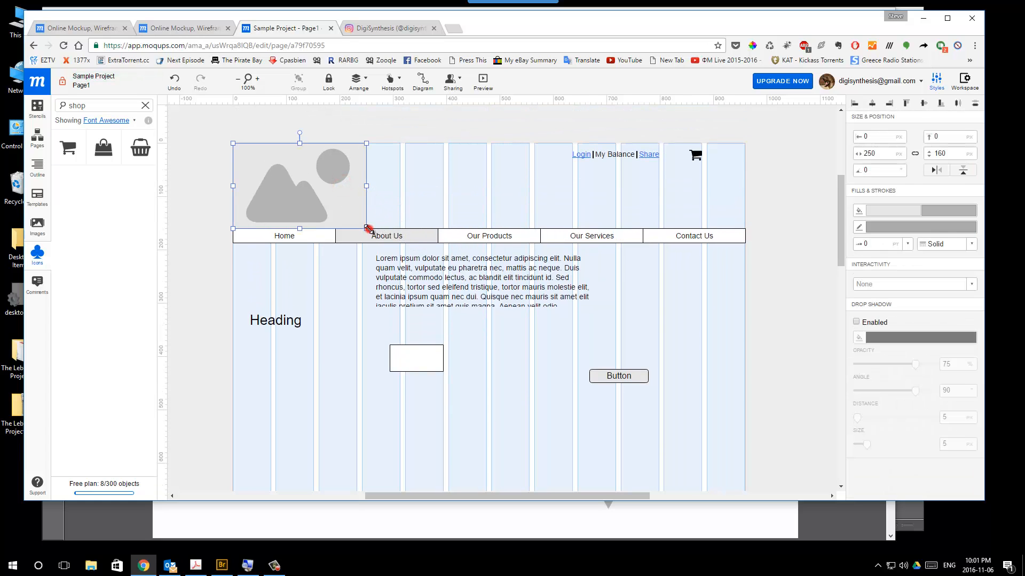
mouse_move(367, 228)
mouse_down()
mouse_move(361, 219)
mouse_move(366, 225)
mouse_up()
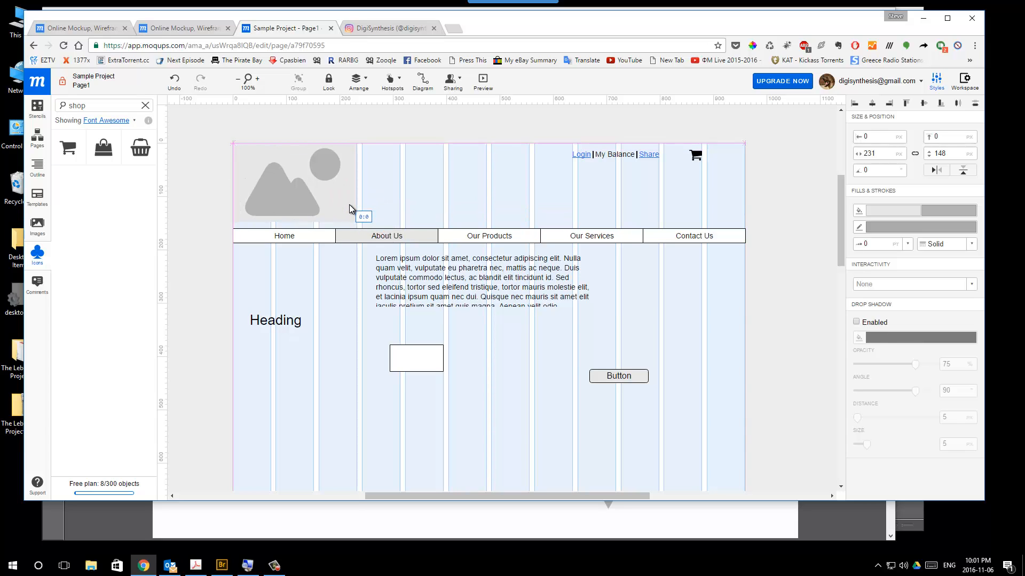
drag(358, 222, 356, 228)
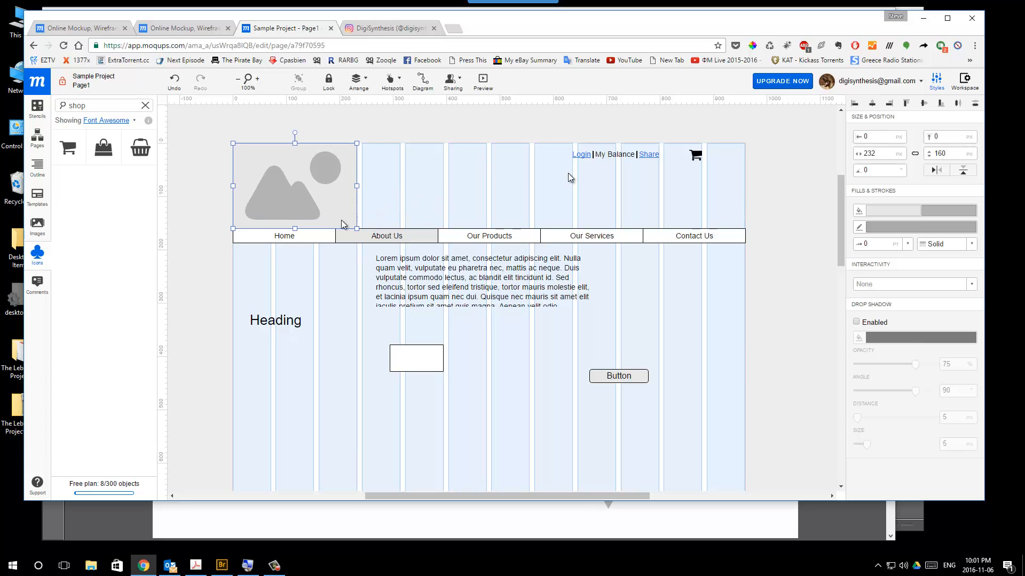
Step: Move the header link bar to about X 565, Y 10 and the cart icon to about X 798, Y 12
drag(589, 163, 567, 156)
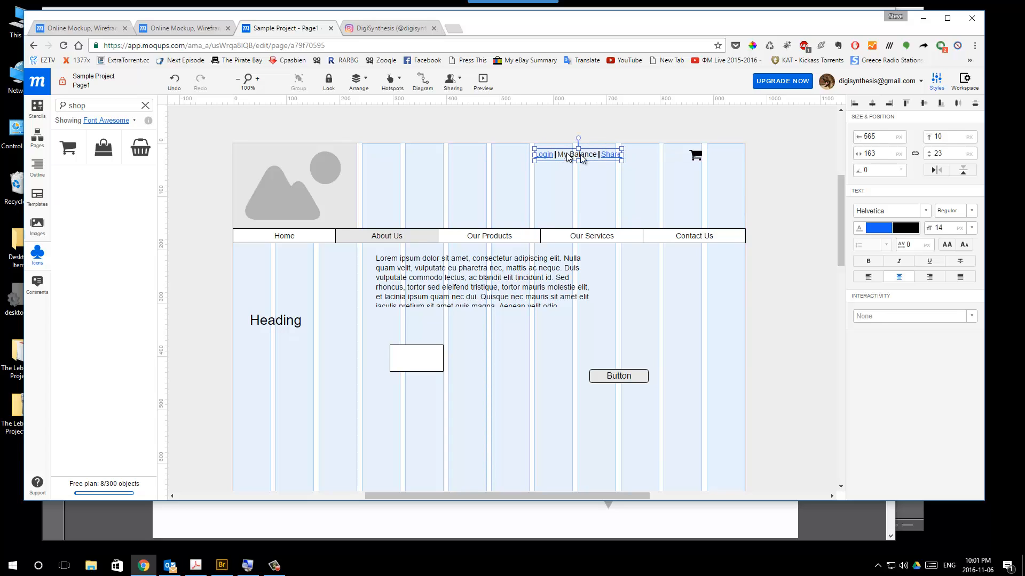
click(695, 156)
drag(696, 156, 668, 159)
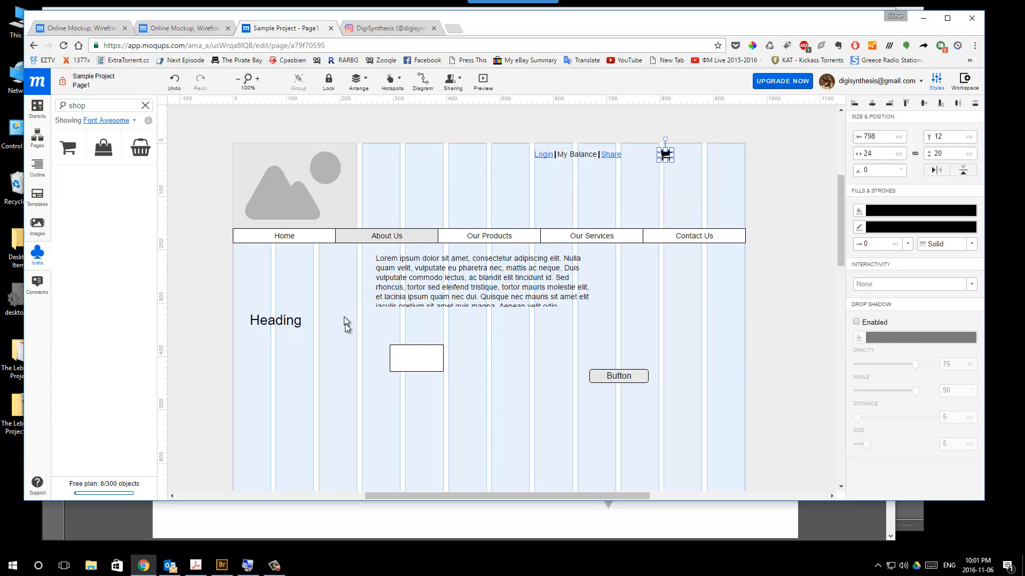
Step: Move the Lorem ipsum paragraph far down the page and the heading to just above it, clearing the area below the menu
scroll(356, 336, down, 2)
click(439, 187)
drag(484, 172, 424, 429)
click(293, 219)
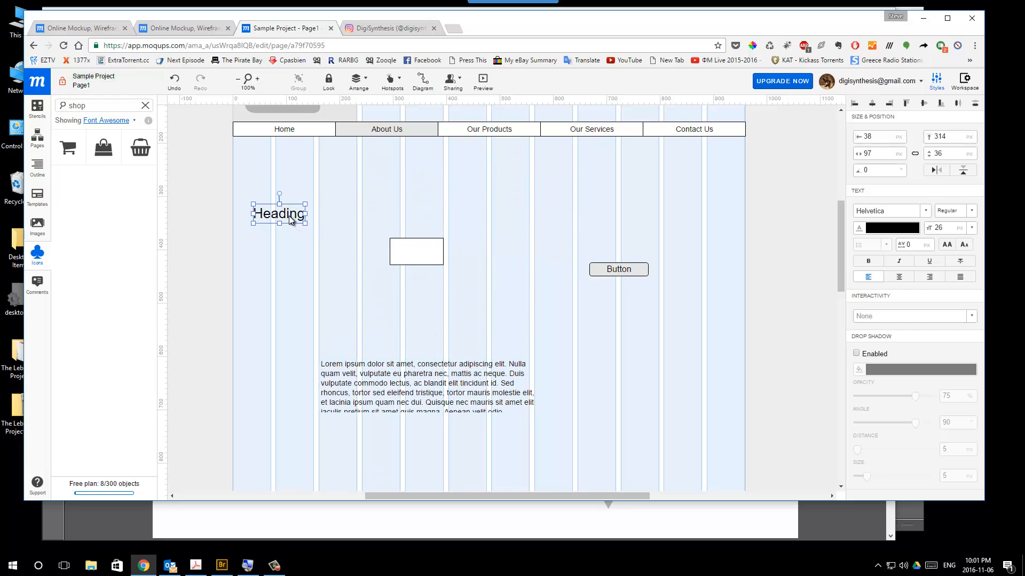
drag(294, 219, 338, 297)
Step: Move the rectangle to about X 367, Y 487 and the button to about X 717, Y 585
drag(411, 261, 451, 319)
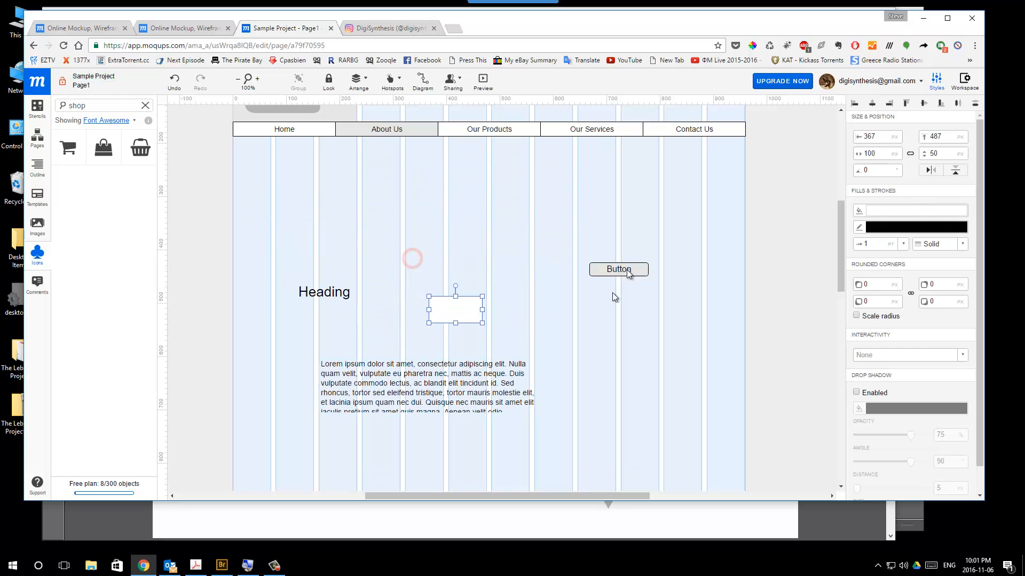
click(626, 269)
drag(625, 270, 651, 355)
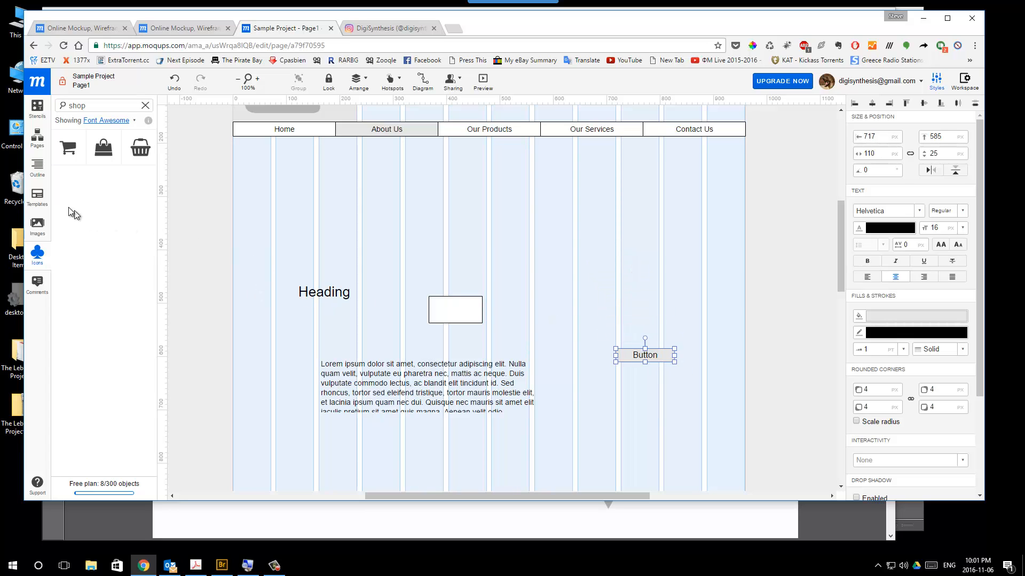
Step: Add an image placeholder directly below the menu at X 0, Y 187 and stretch it to about 960 by 398 px
click(36, 110)
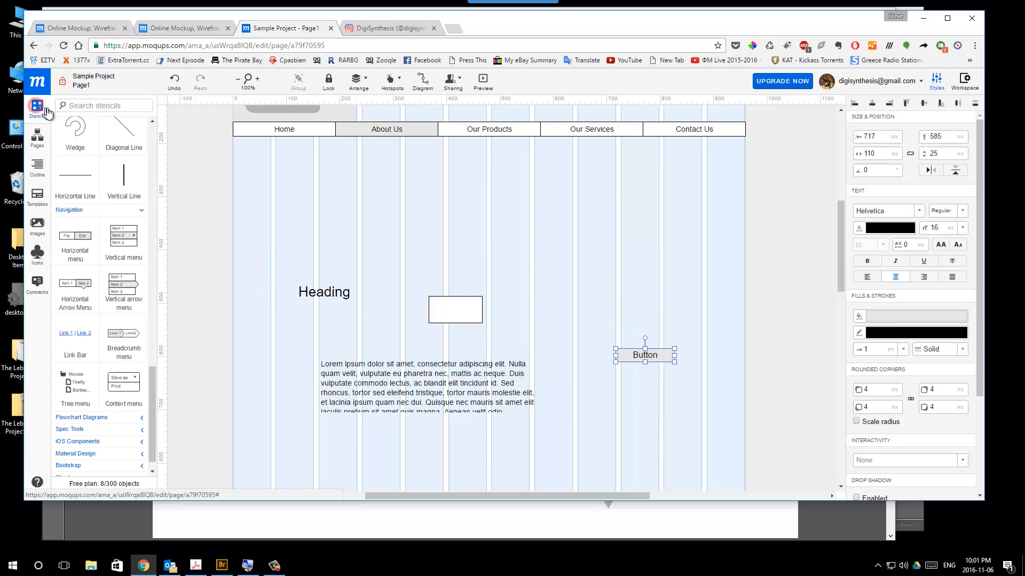
click(153, 380)
drag(153, 380, 161, 193)
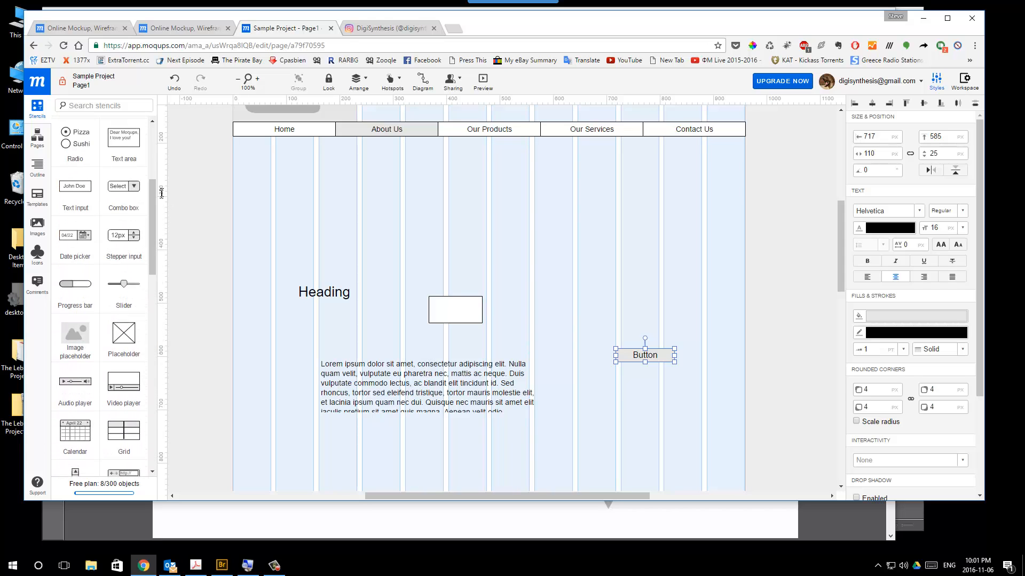
mouse_move(152, 241)
mouse_down()
mouse_move(152, 176)
mouse_move(154, 242)
mouse_up()
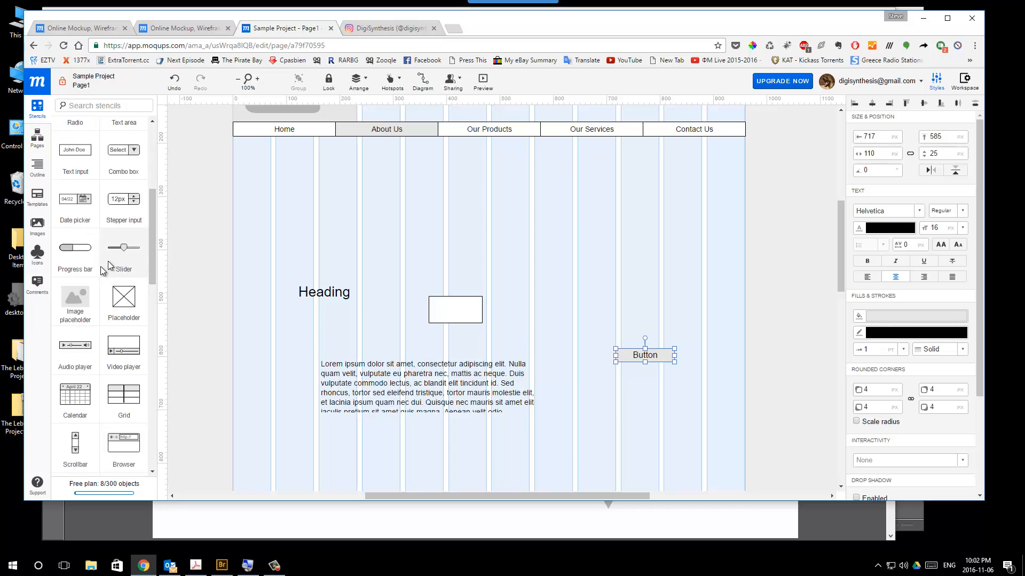
drag(69, 299, 231, 138)
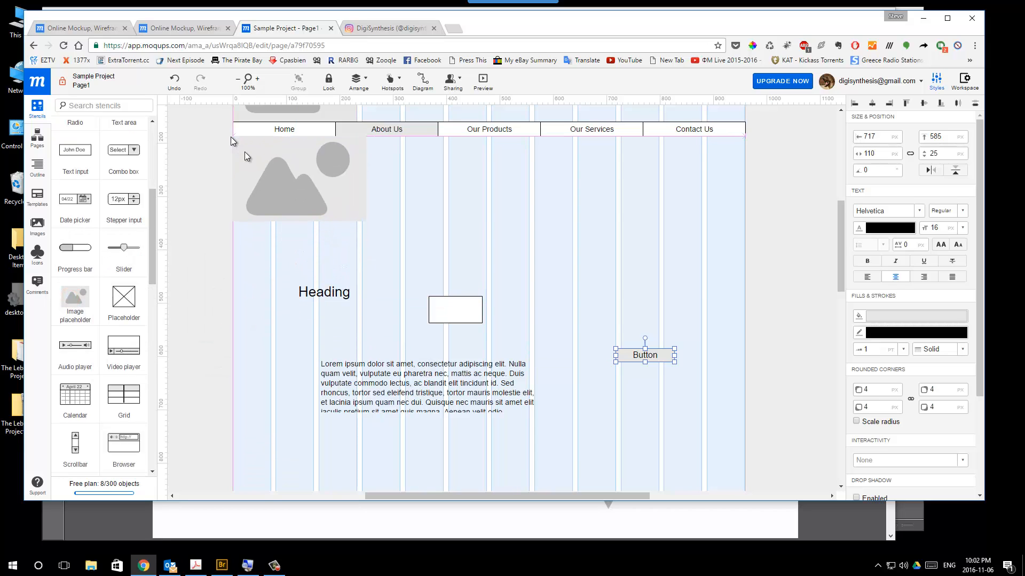
drag(371, 226, 744, 349)
drag(577, 282, 577, 286)
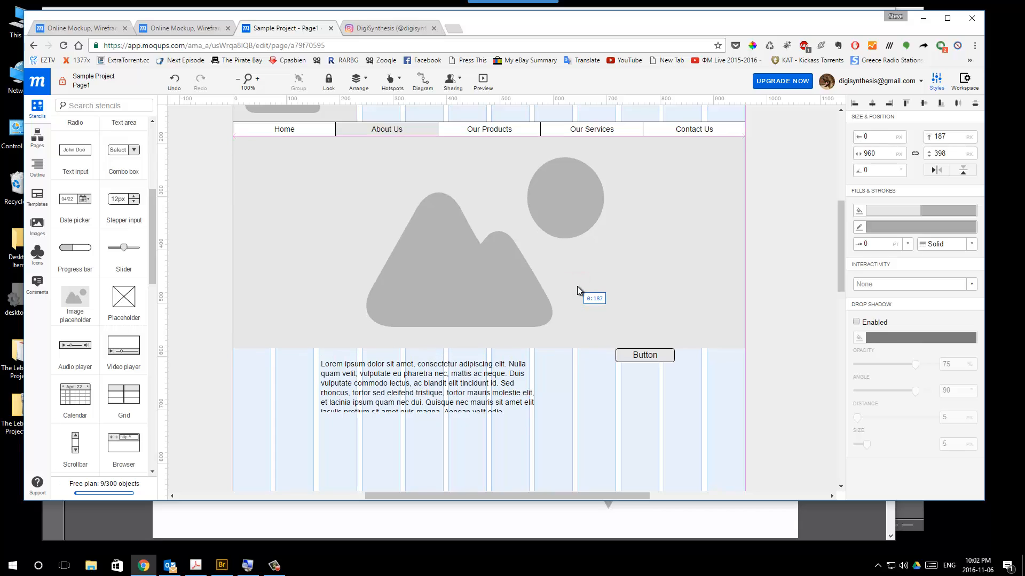
click(190, 255)
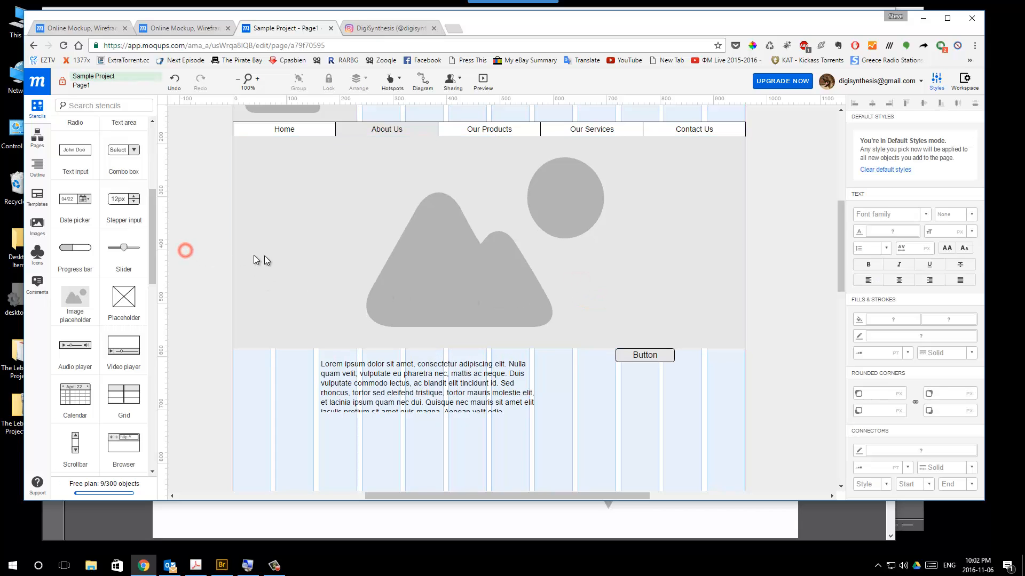
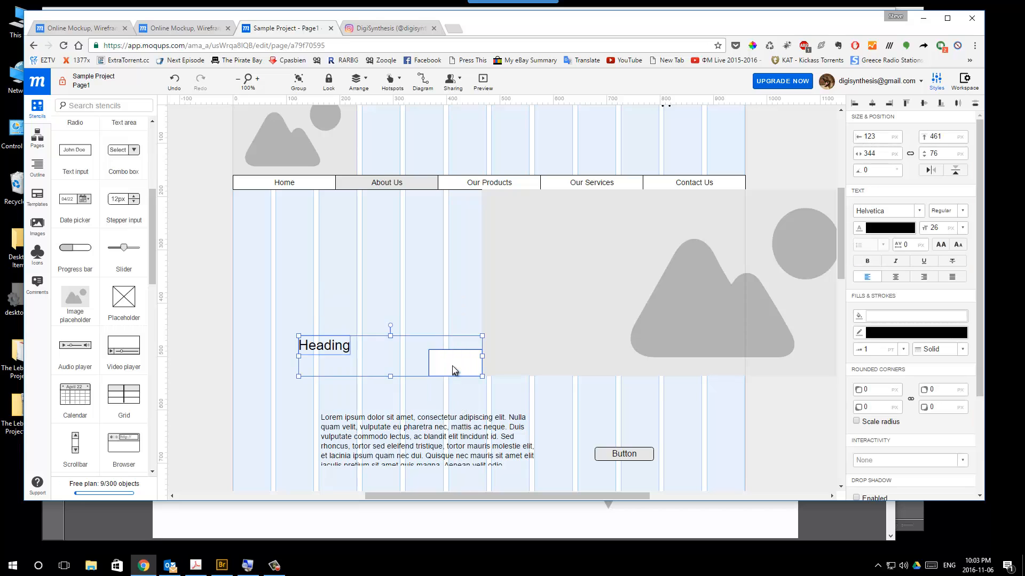
Step: Undo the moves of the heading with the rectangle and of the large image placeholder
drag(452, 366, 468, 439)
key(ctrl+z)
key(ctrl+z)
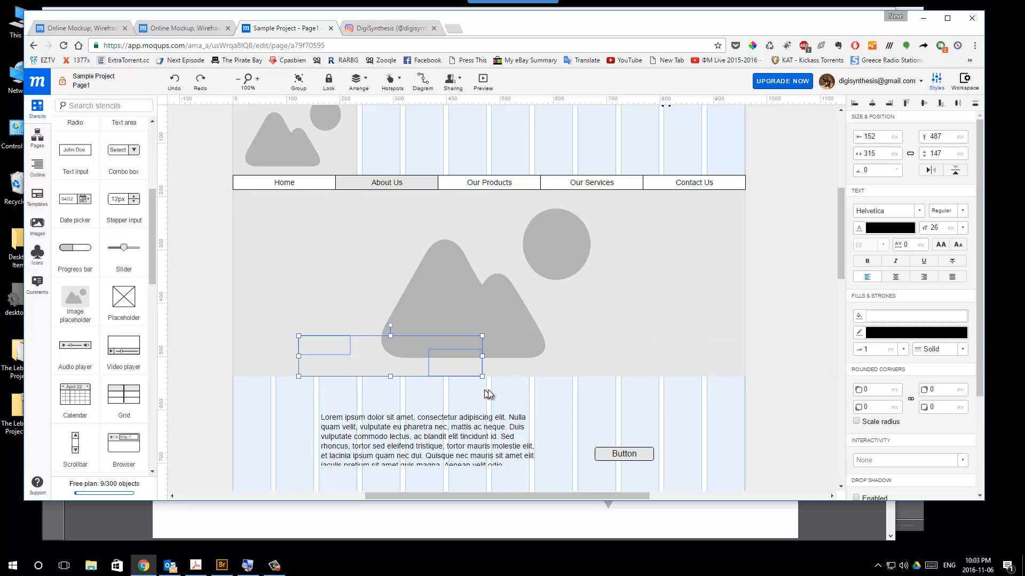
Step: Send the large image placeholder below the menu to the back of the stacking order
click(562, 305)
right_click(552, 273)
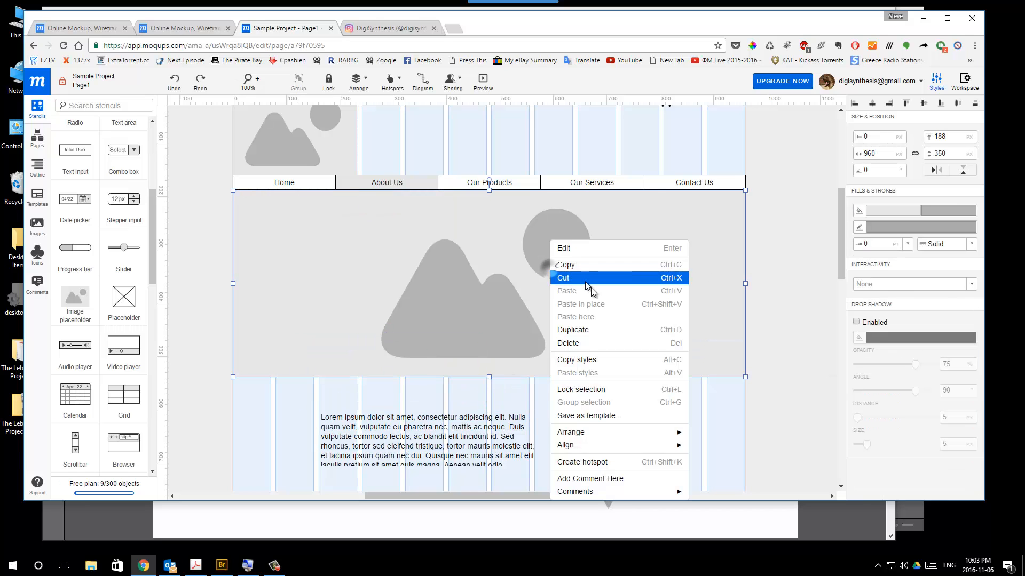
click(596, 431)
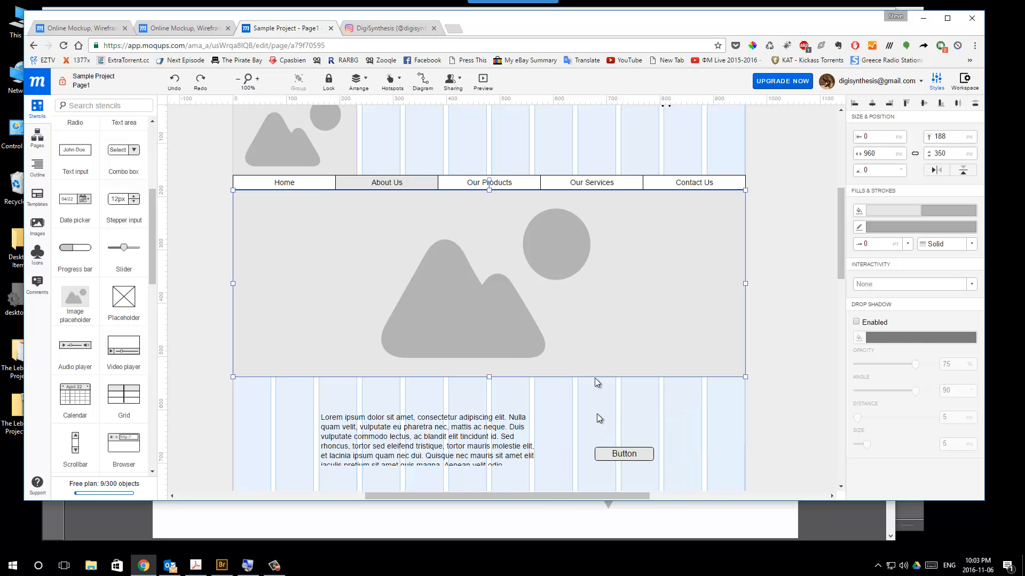
right_click(583, 331)
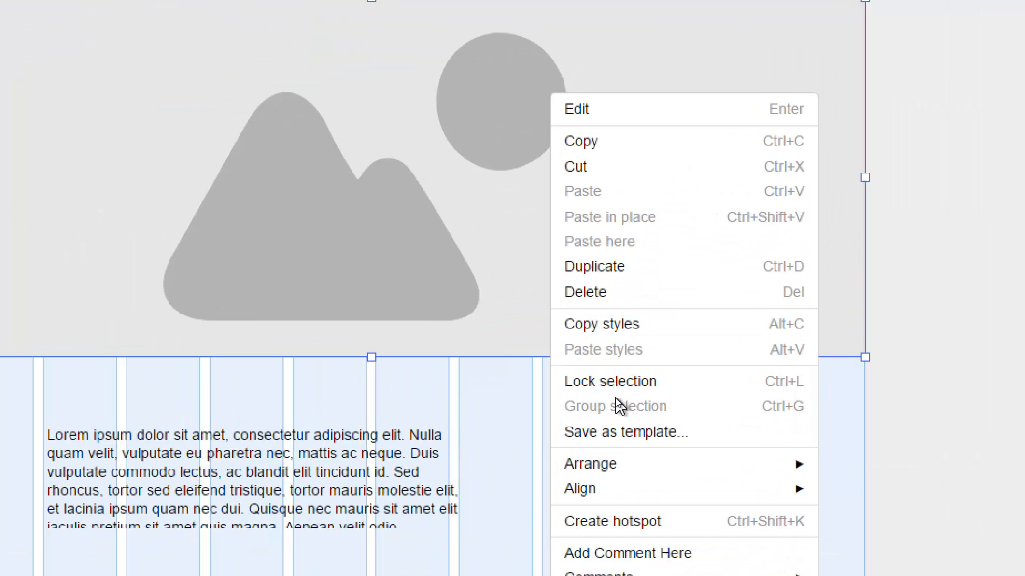
mouse_move(644, 436)
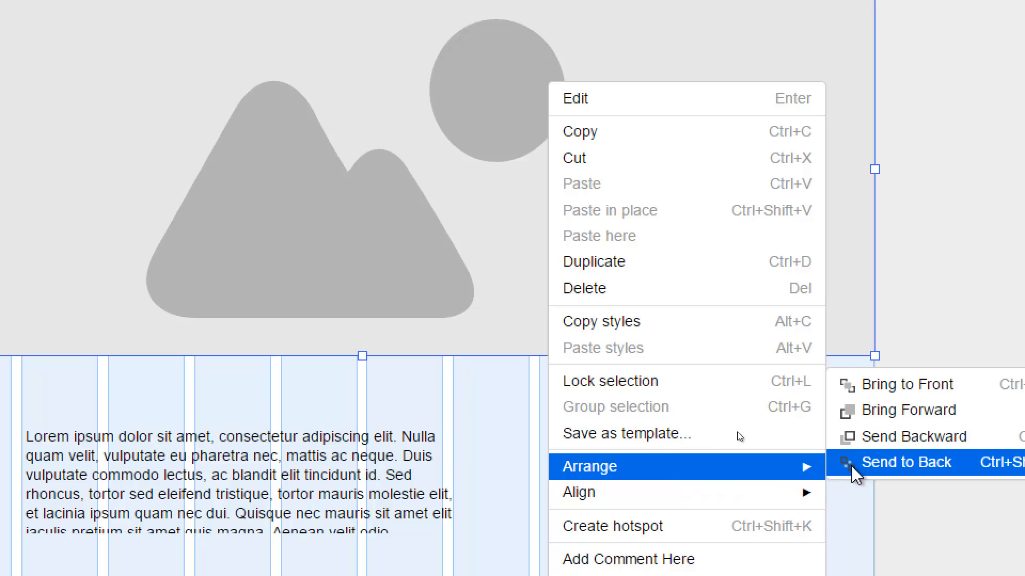
click(891, 463)
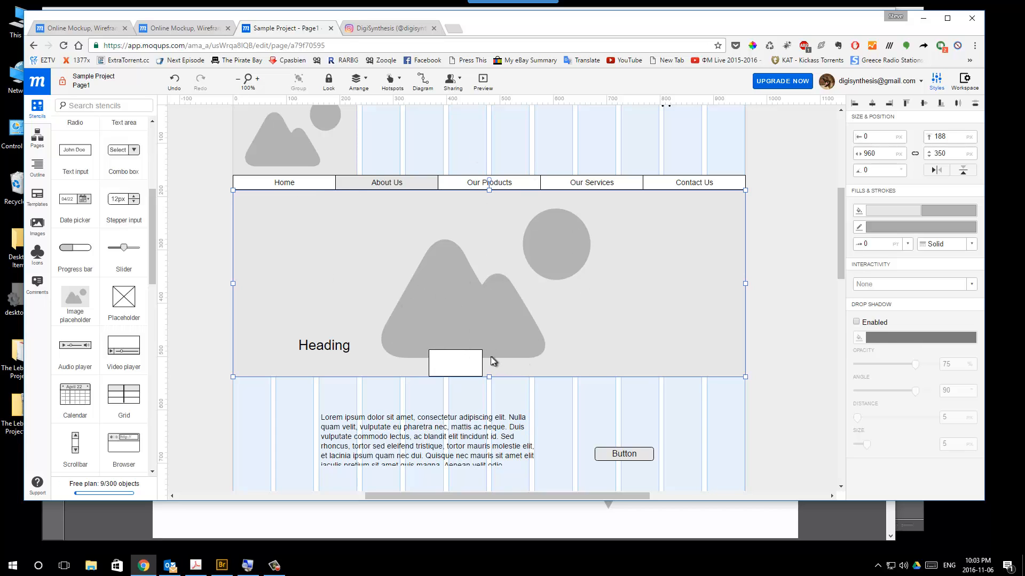
Step: Move the heading, the rectangle (about X 565, Y 755) and the paragraph (about X 152, Y 755) below the large image placeholder
scroll(490, 356, down, 1)
mouse_move(334, 290)
mouse_down()
mouse_move(383, 367)
mouse_move(313, 392)
mouse_up()
drag(461, 309, 569, 456)
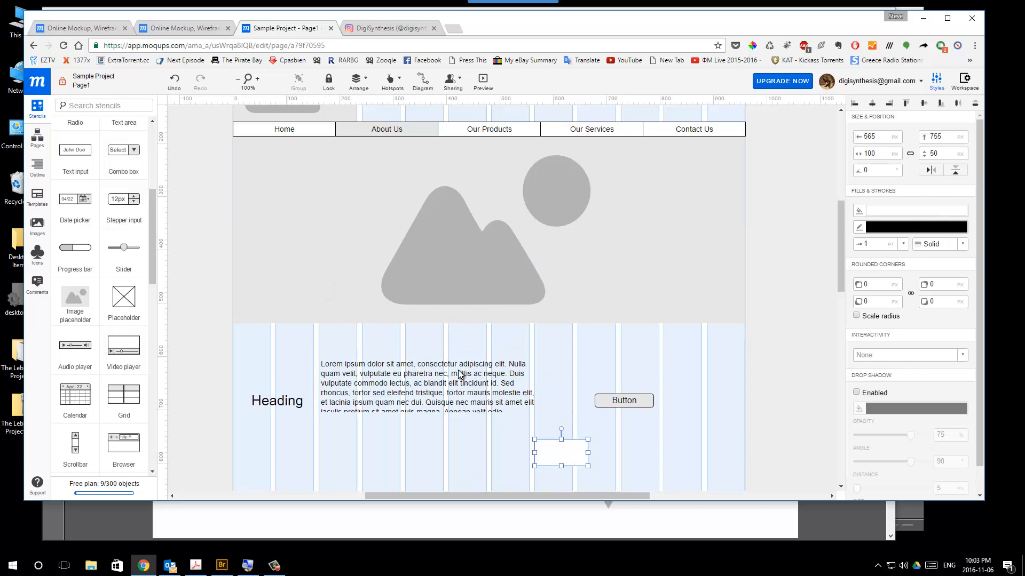
scroll(460, 374, down, 2)
drag(439, 286, 433, 366)
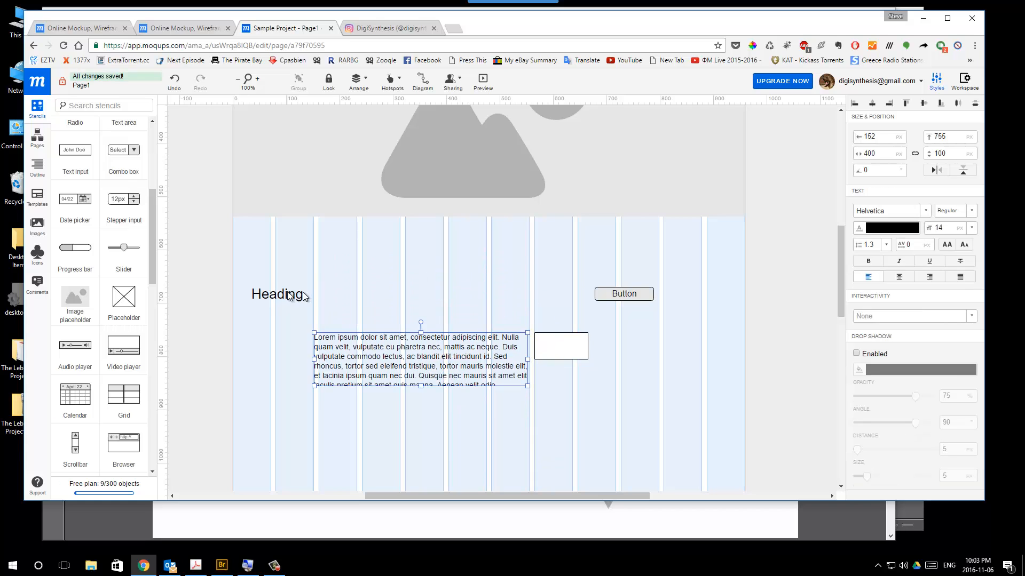
Step: Place the heading at X 80, Y 565, size it to 556 by 123 px and append "This is the length of the title up to here"
drag(303, 296, 571, 246)
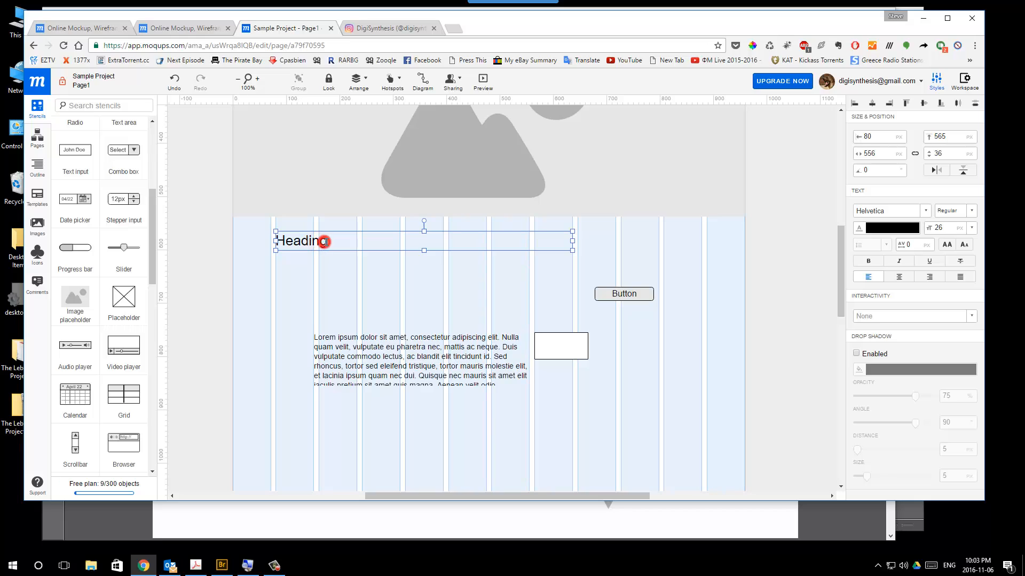
double_click(327, 242)
click(332, 243)
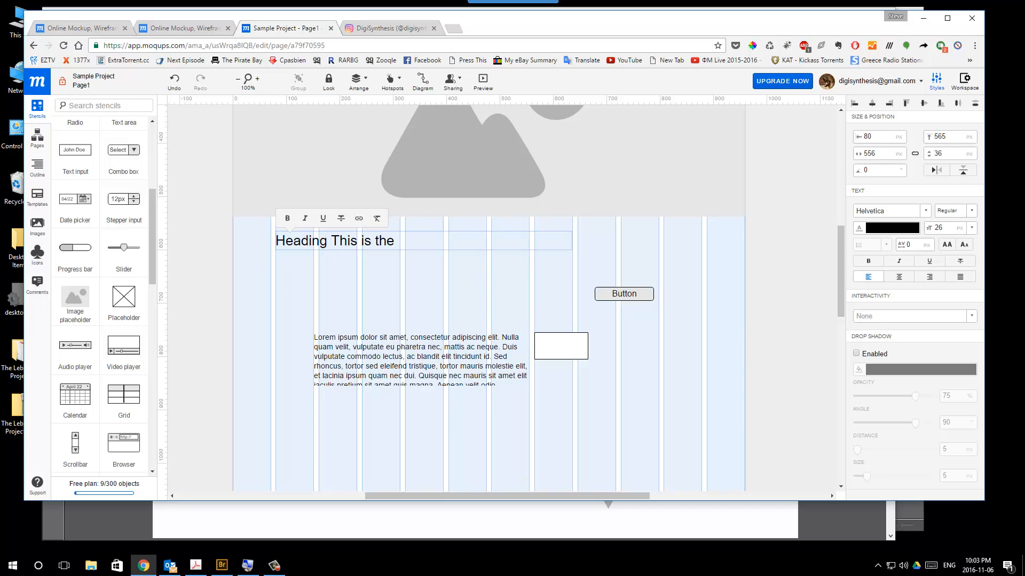
text(This is the ma)
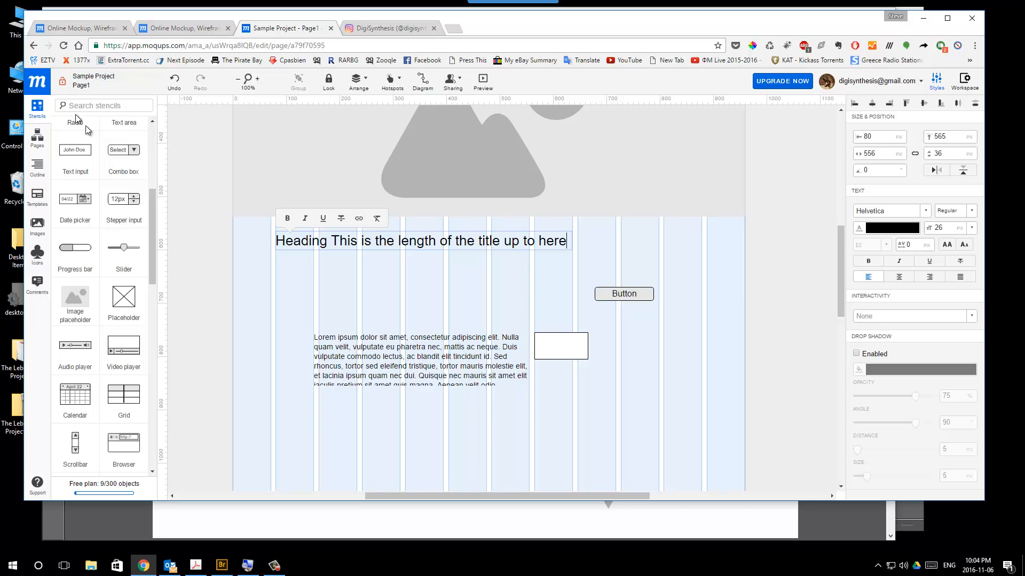
click(261, 240)
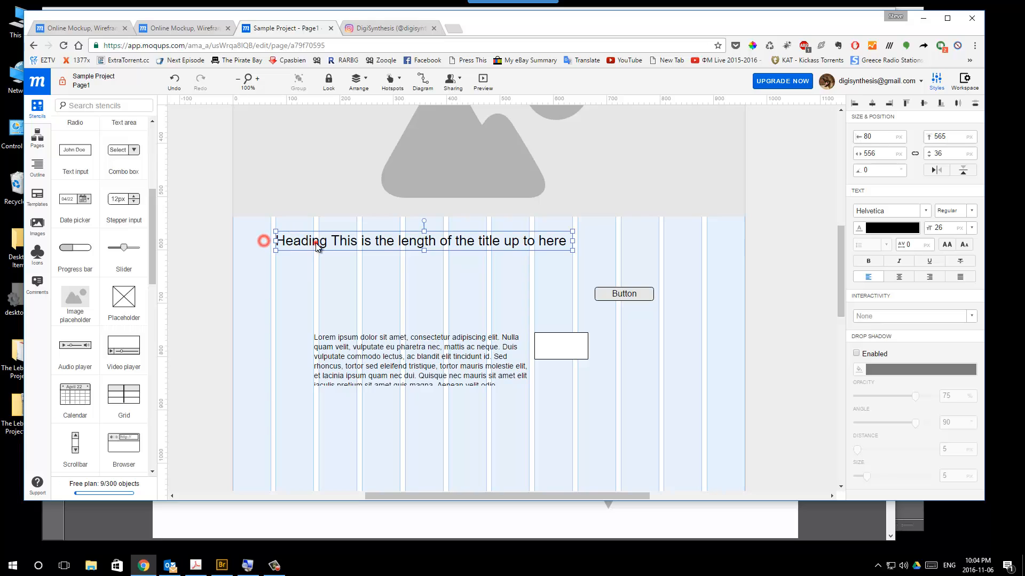
drag(424, 250, 427, 298)
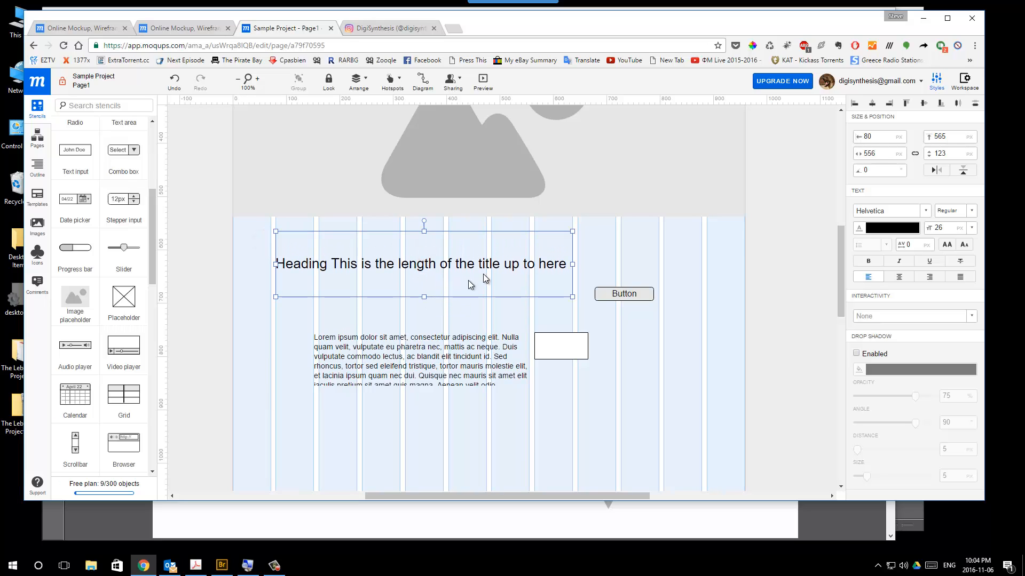
double_click(566, 265)
click(567, 266)
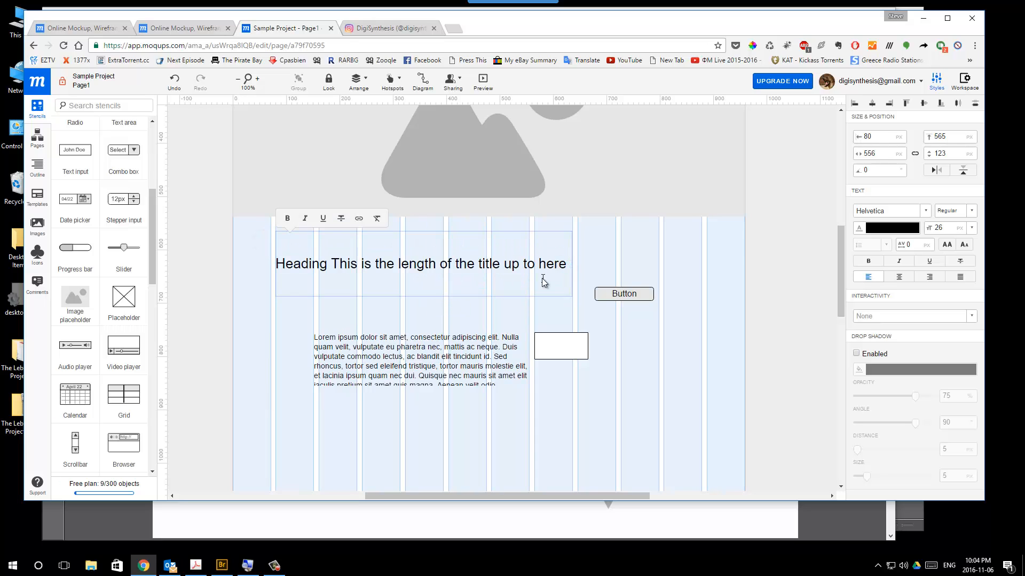
key(Escape)
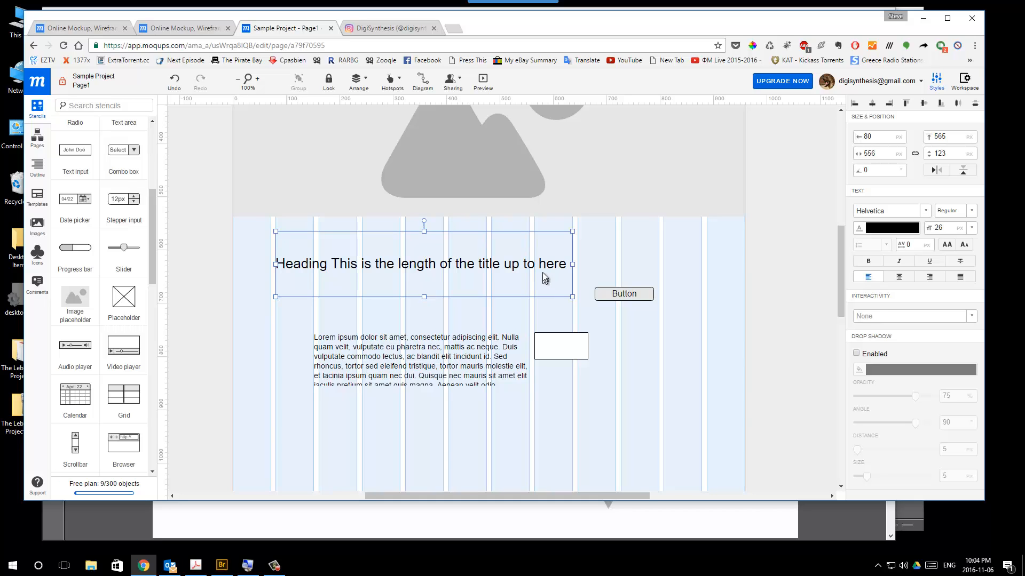
click(553, 267)
double_click(553, 267)
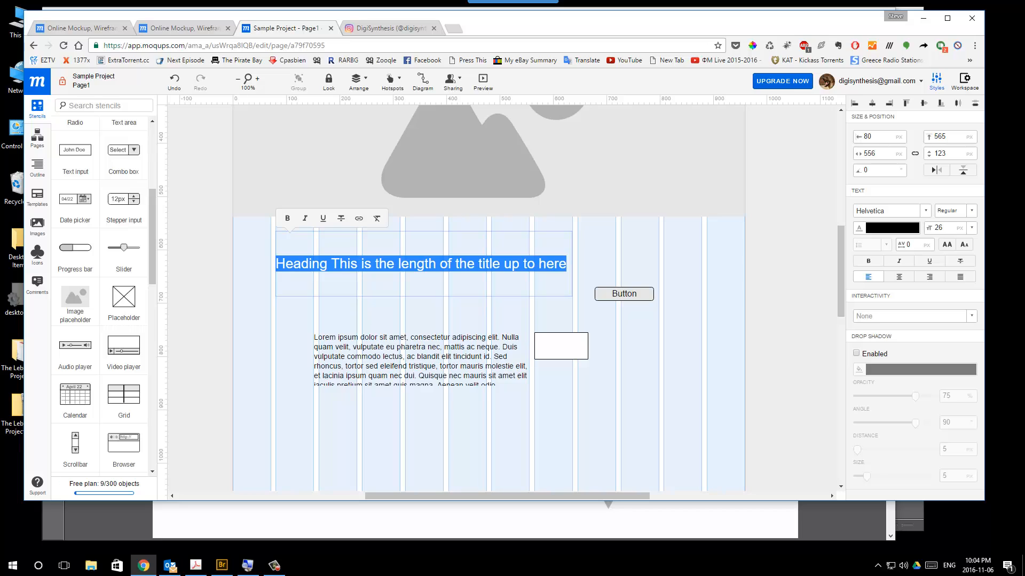
click(567, 264)
key(Escape)
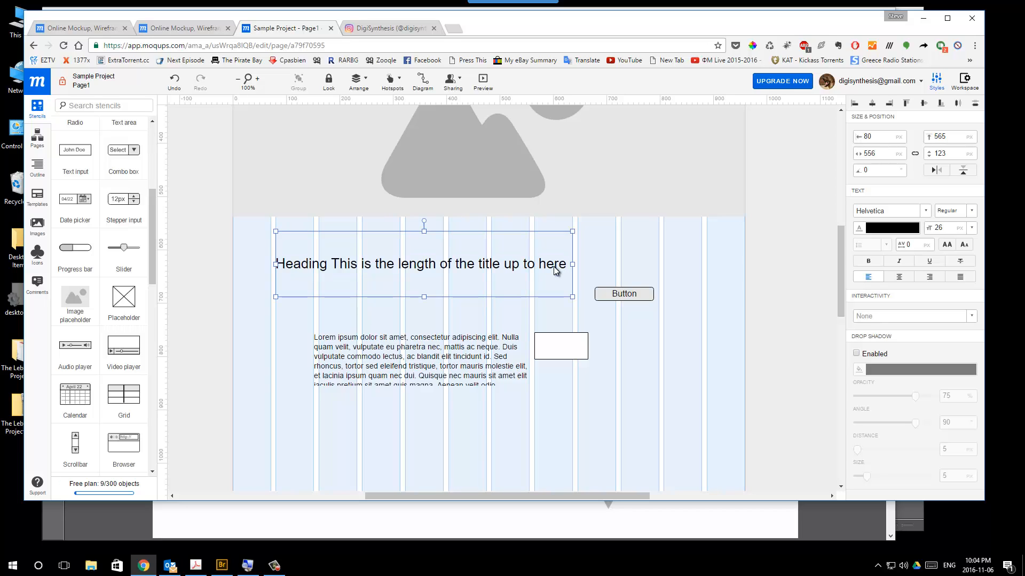
Step: Add a second line to the heading reading "Then you can add a second line of text for testing"
double_click(563, 266)
click(563, 265)
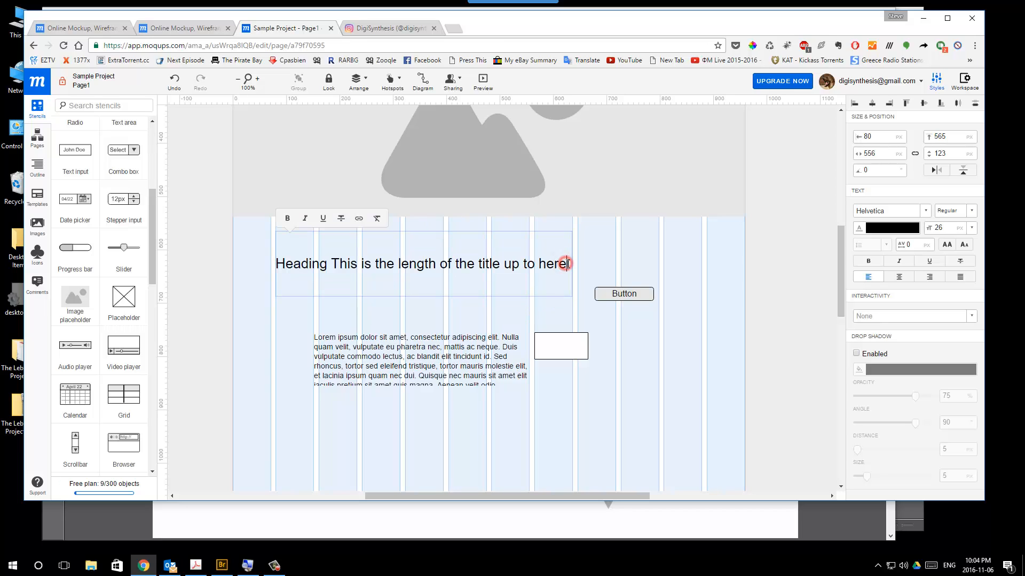
key(Return)
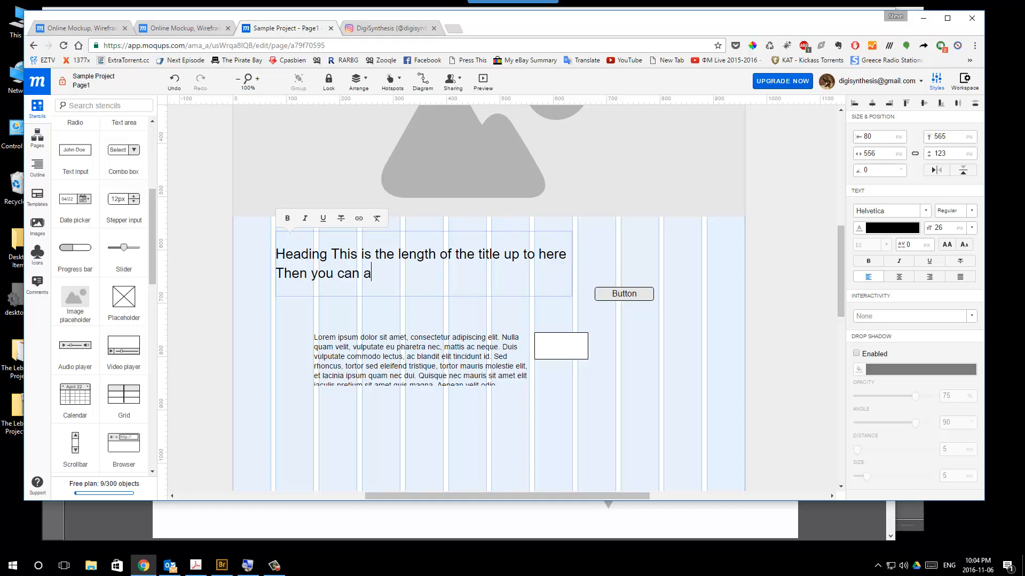
text(second line)
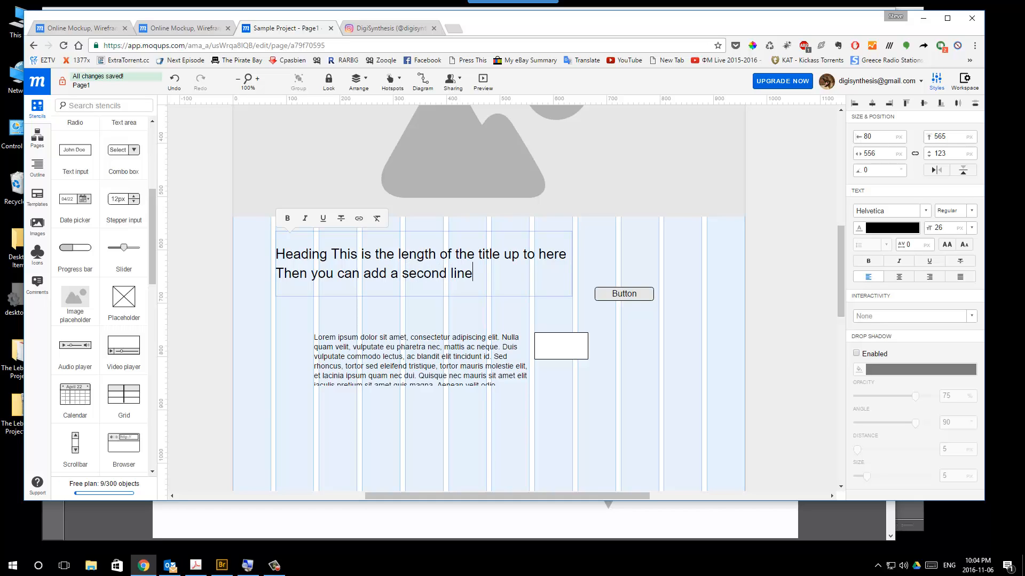
text( of text for)
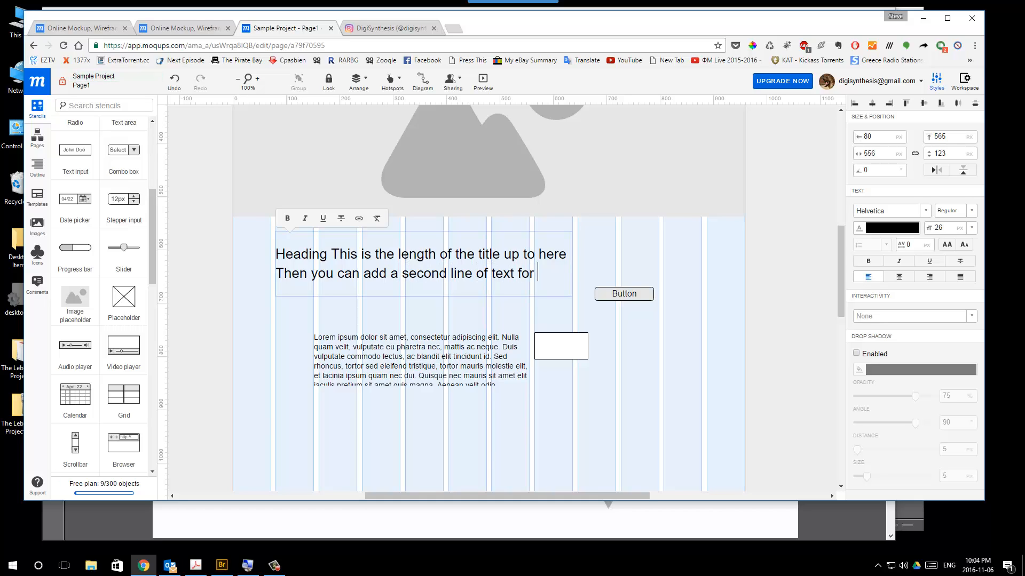
text( testinglsadjfl;dksfl)
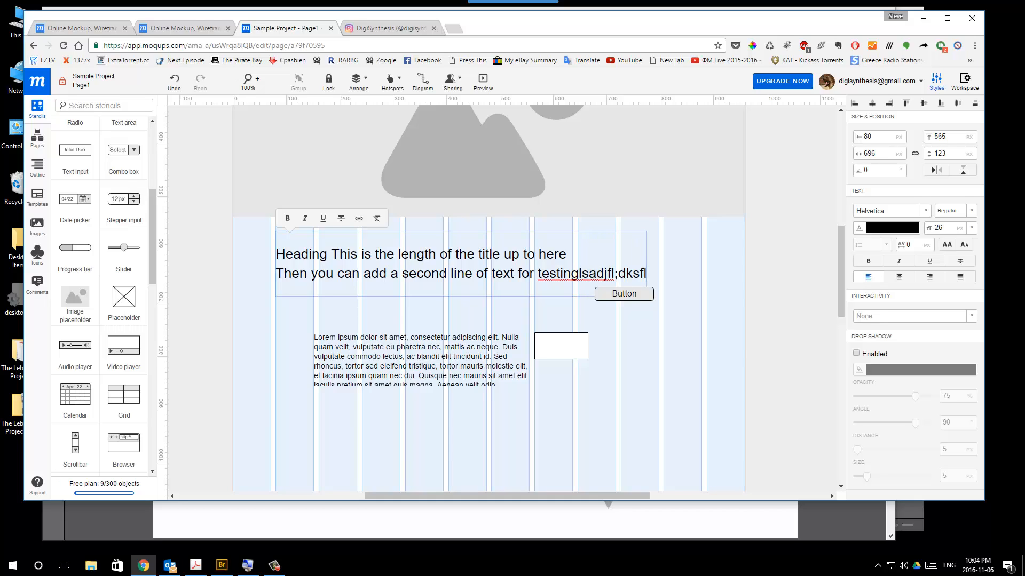
key(BackSpace)
key(BackSpace)
key(BackSpace)
key(BackSpace)
key(BackSpace)
key(BackSpace)
key(BackSpace)
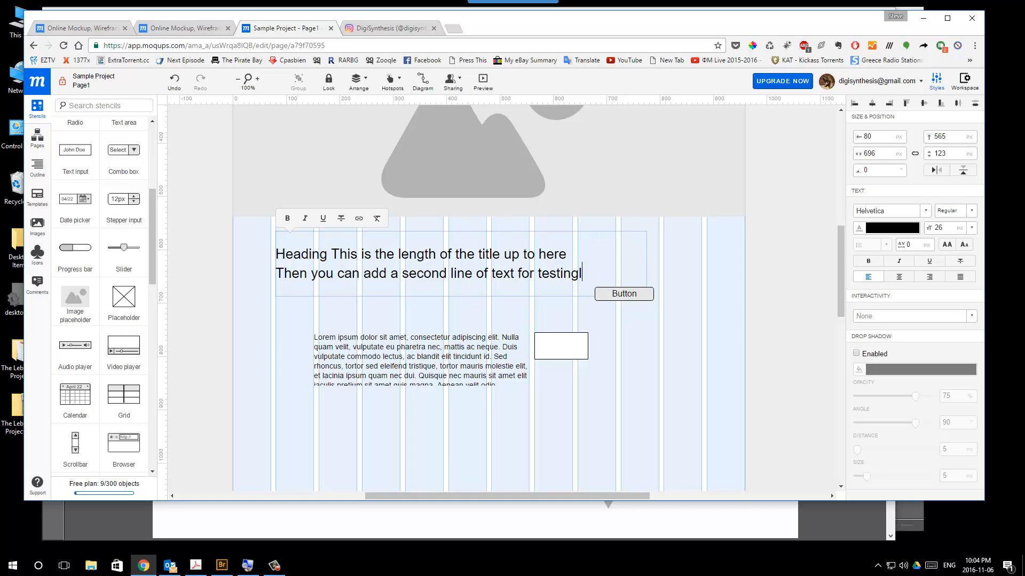
click(249, 327)
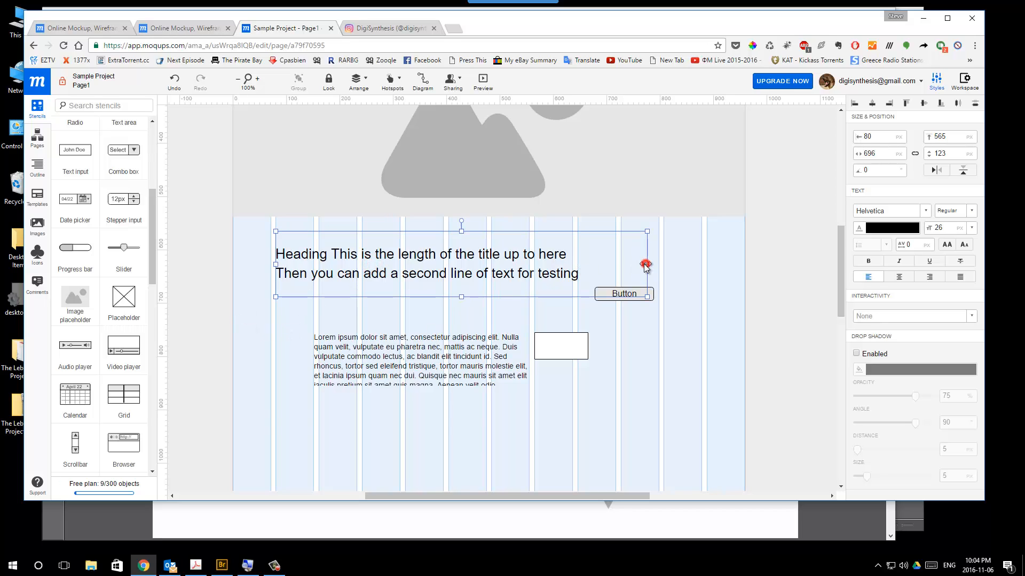
Step: Resize the two-line heading box to 556 by 70 px and position it at about Y 556
drag(647, 264, 578, 270)
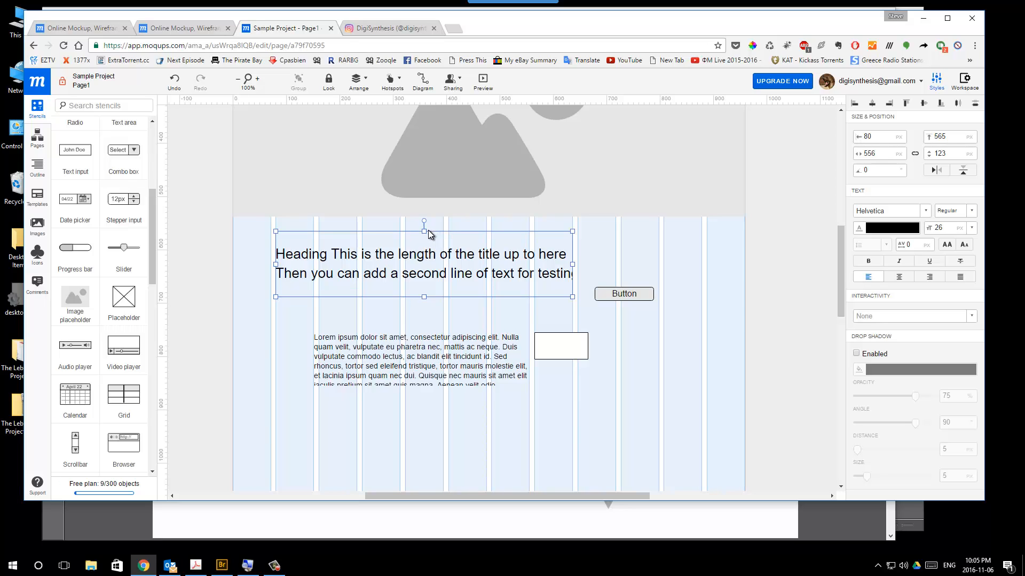
mouse_move(424, 231)
mouse_down()
mouse_move(419, 271)
mouse_move(415, 240)
mouse_up()
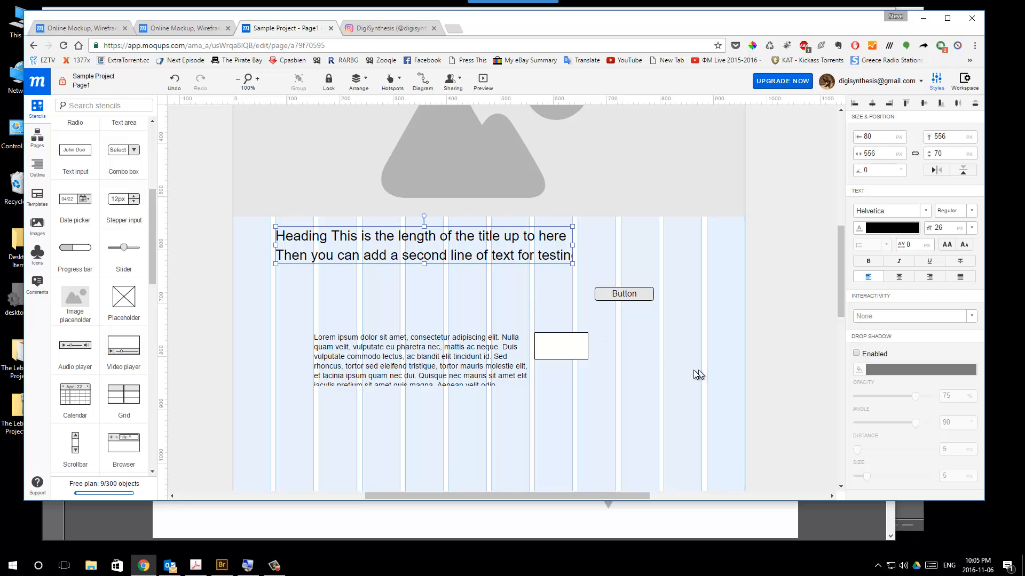
Step: Place the paragraph under the heading at X 80, Y 637, widen it to 549 px and delete its text after "mattis ac neque."
drag(450, 345, 409, 280)
drag(490, 296, 570, 299)
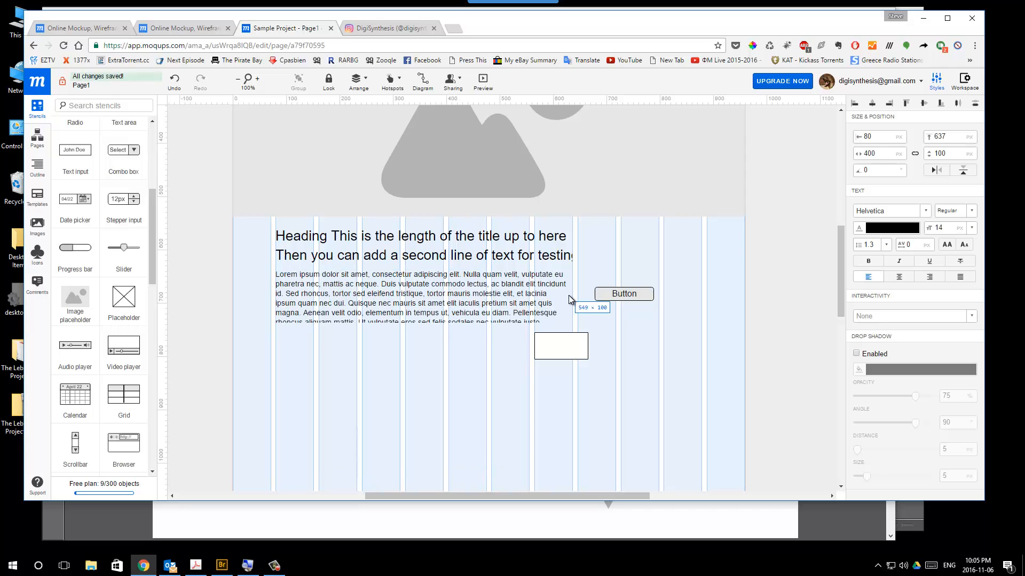
double_click(414, 286)
drag(384, 285, 537, 356)
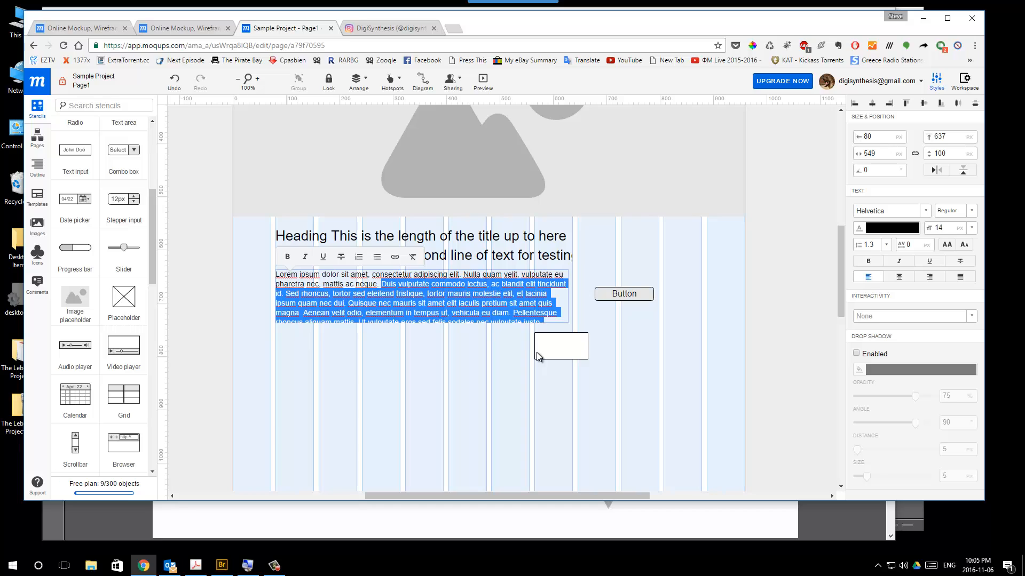
key(BackSpace)
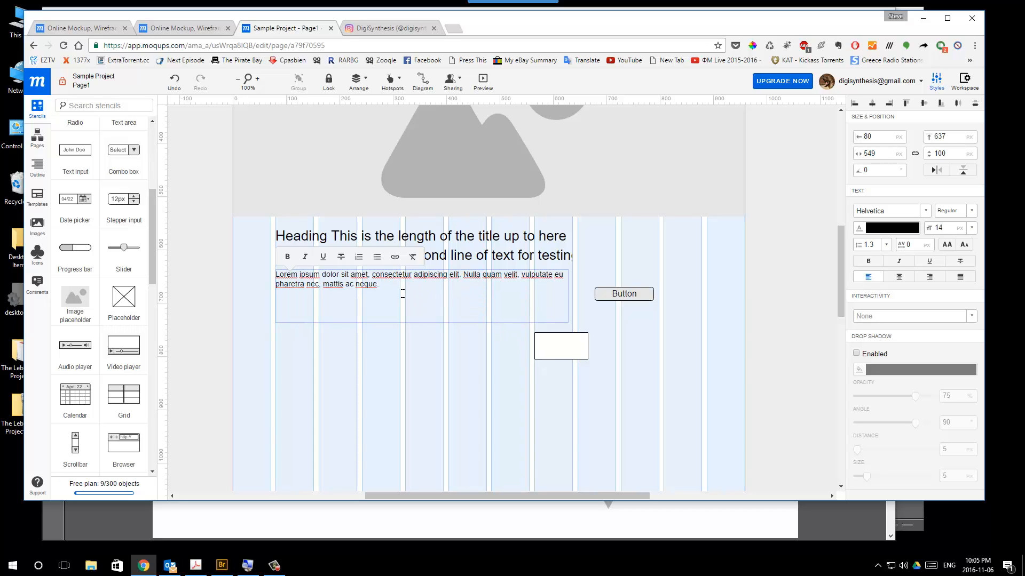
Step: Set the font size of the shortened paragraph to 18
key(ctrl+a)
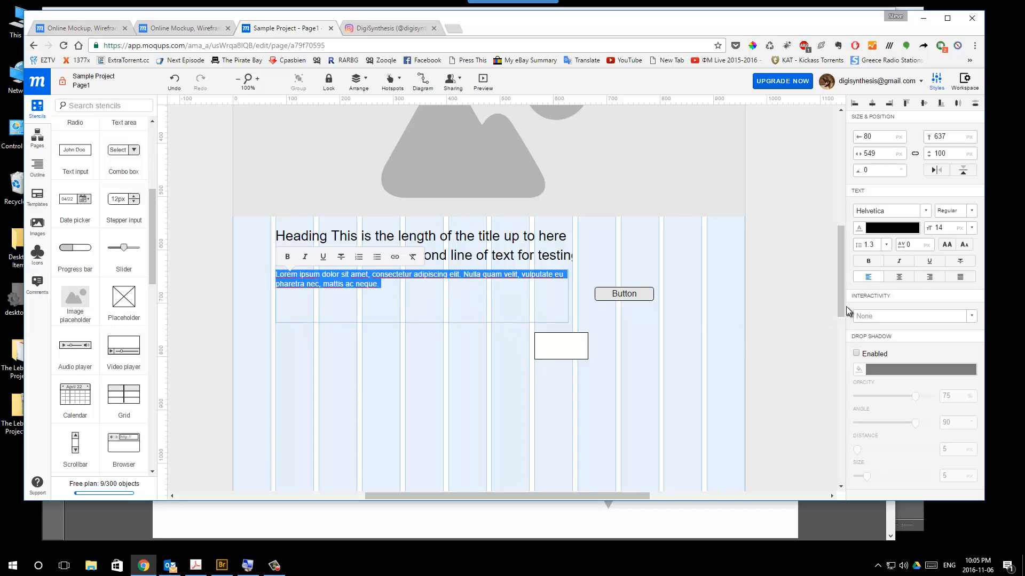
click(970, 229)
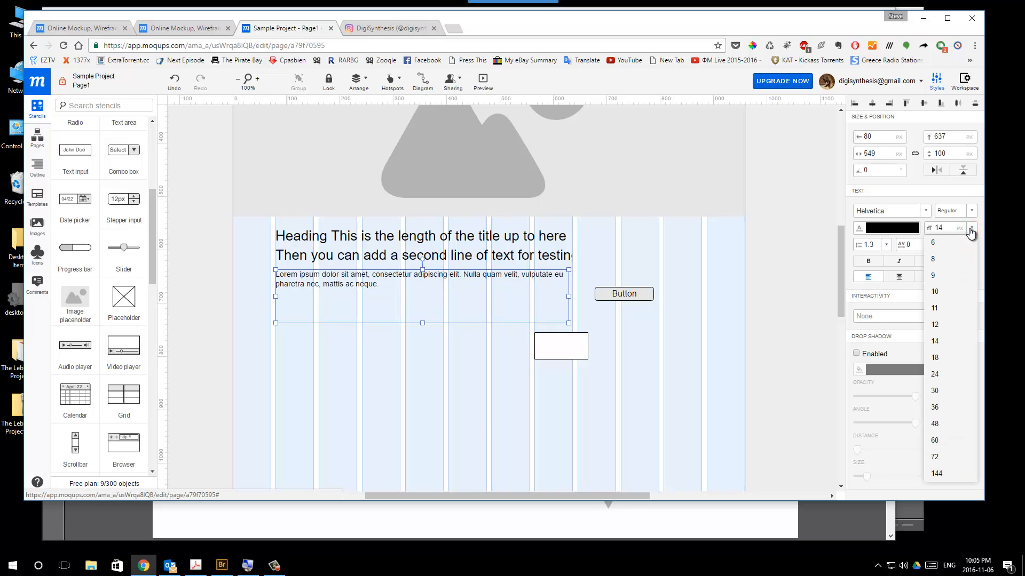
click(941, 375)
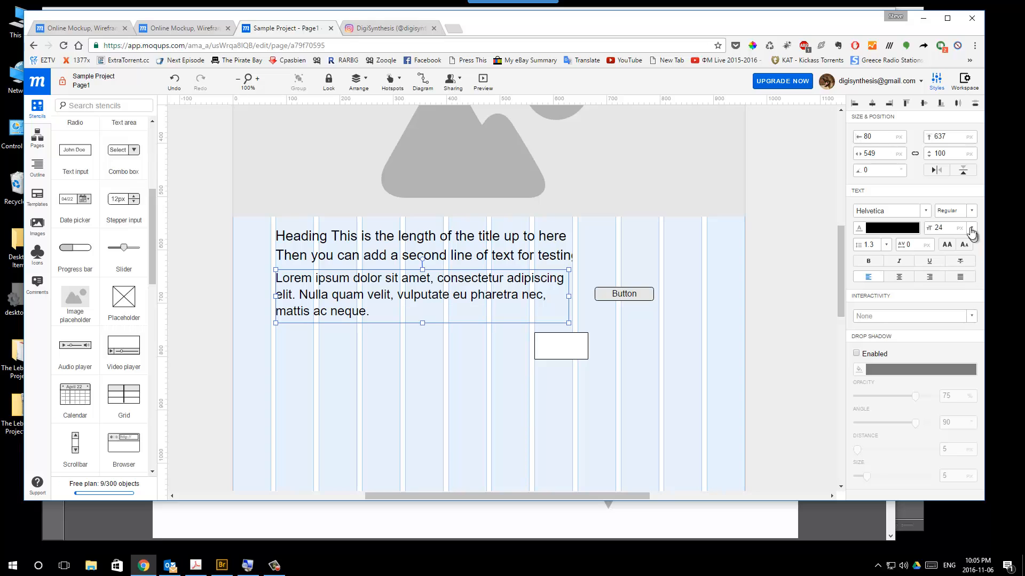
click(971, 230)
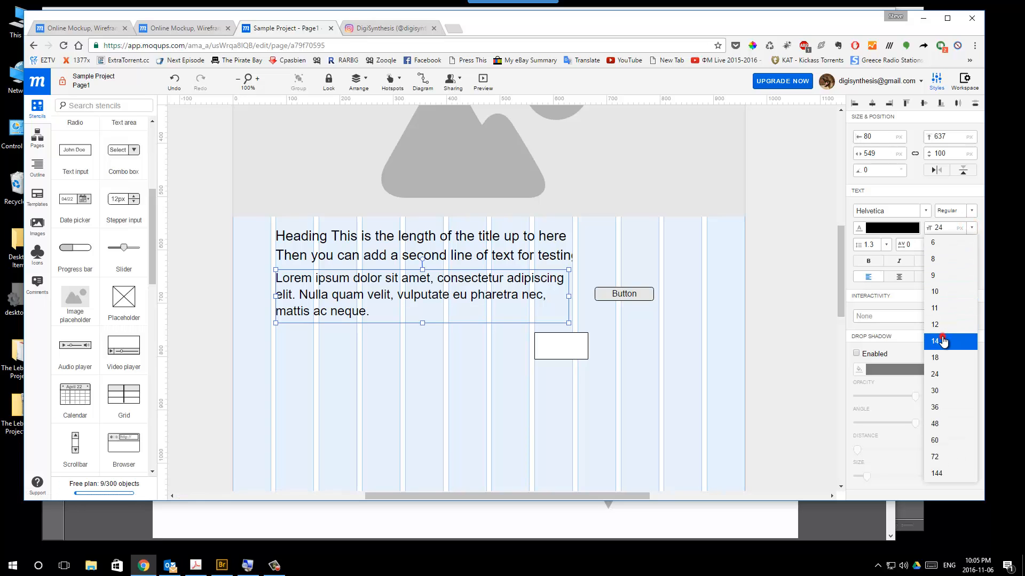
click(942, 340)
click(971, 228)
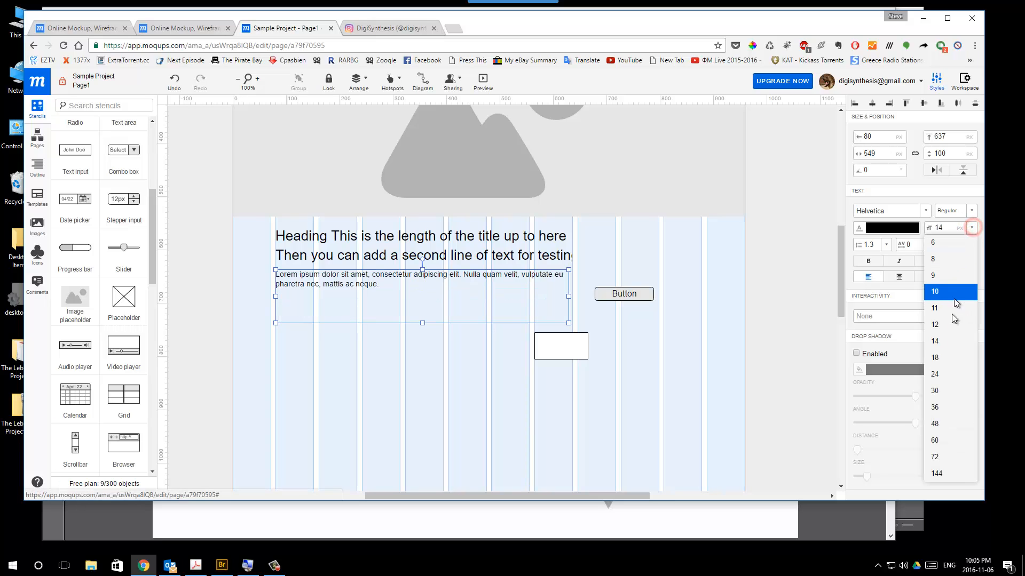
click(944, 357)
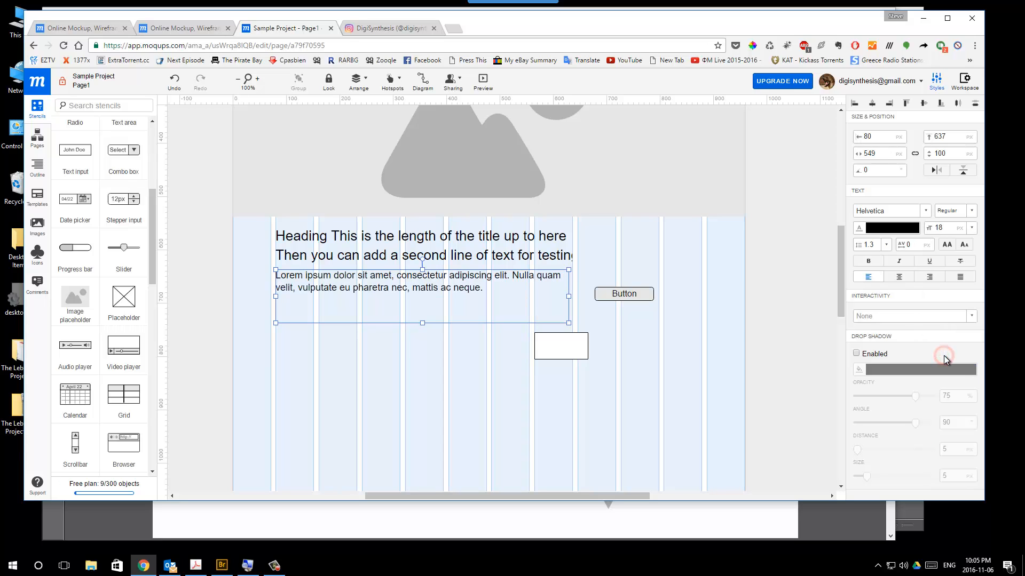
Step: Reduce the height of the paragraph box under the heading to 58 px
click(444, 250)
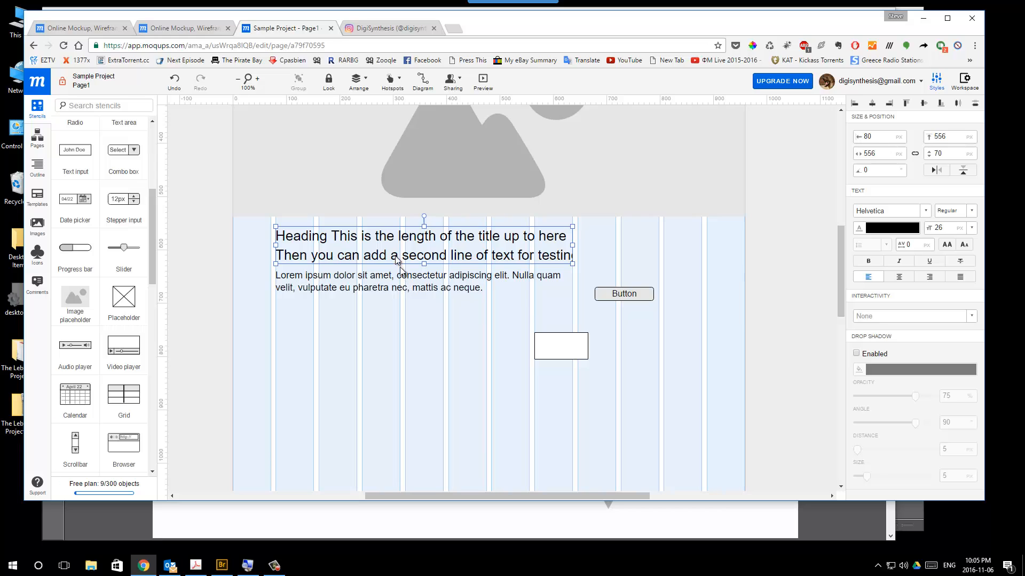
click(392, 277)
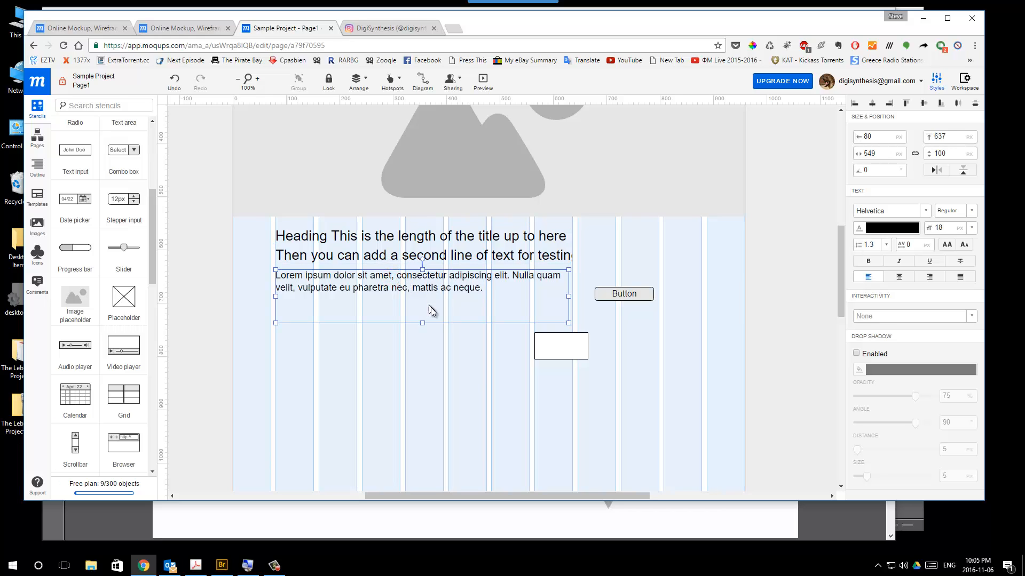
drag(422, 322, 421, 298)
click(354, 336)
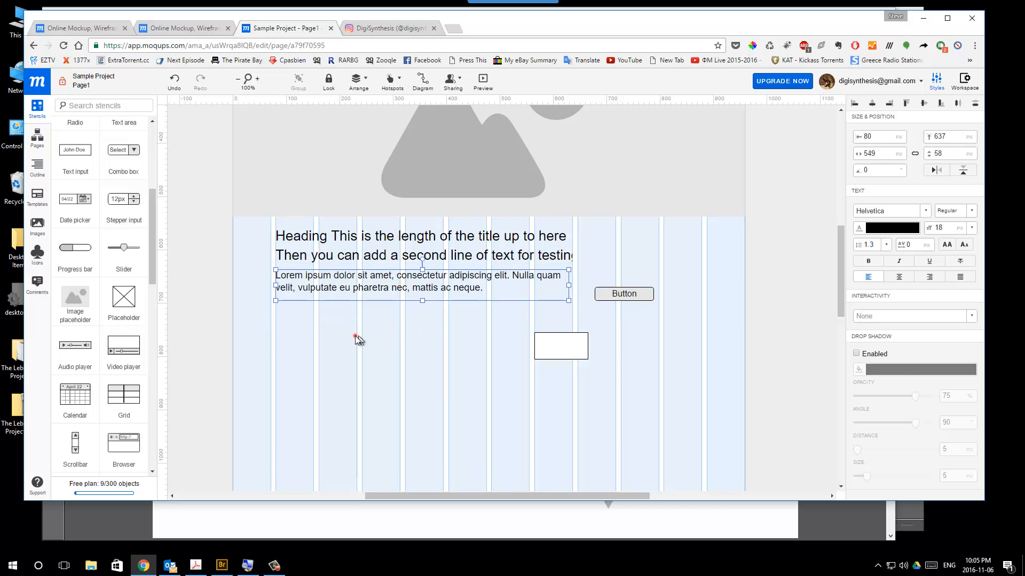
Step: Add a second paragraph of 400 by 100 px to the content area, just below the white rectangle
scroll(64, 275, down, 4)
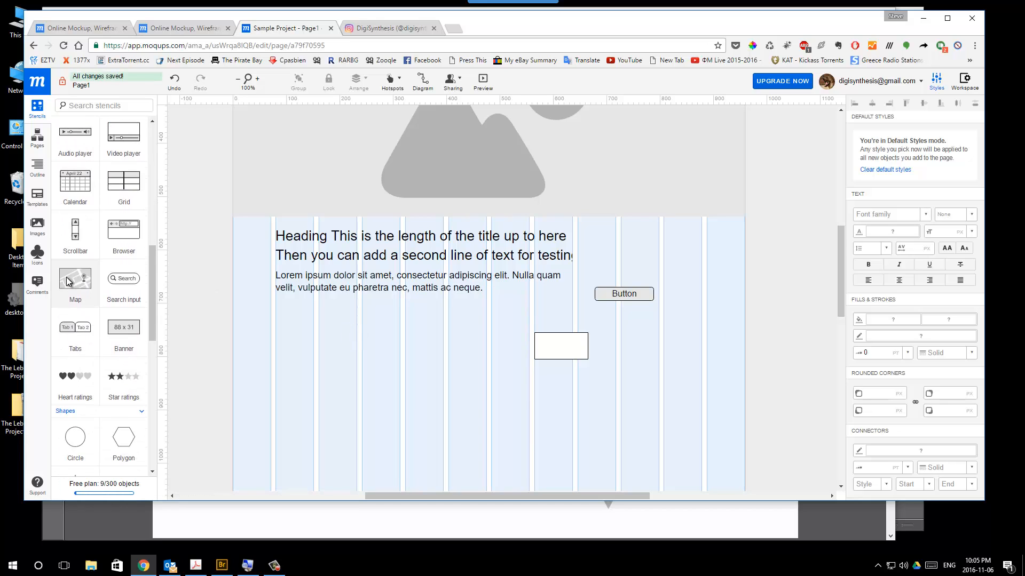
scroll(68, 280, up, 8)
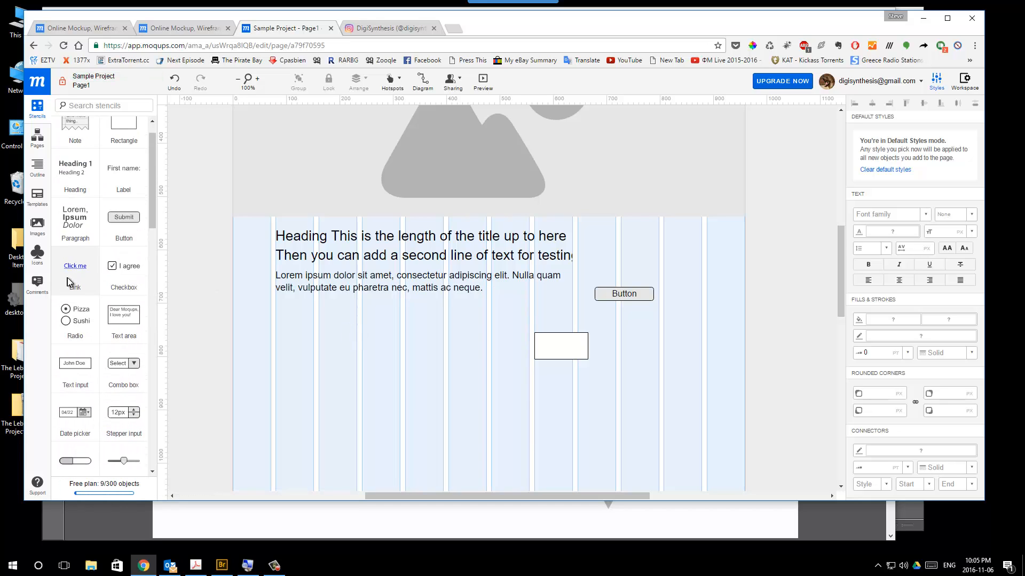
scroll(77, 226, up, 1)
scroll(79, 192, down, 2)
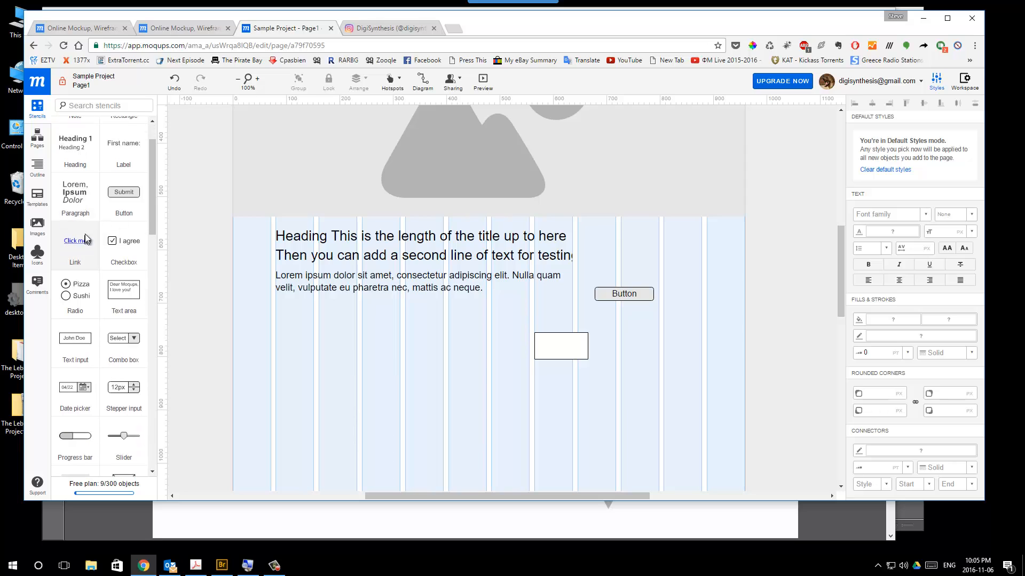
drag(75, 195, 291, 392)
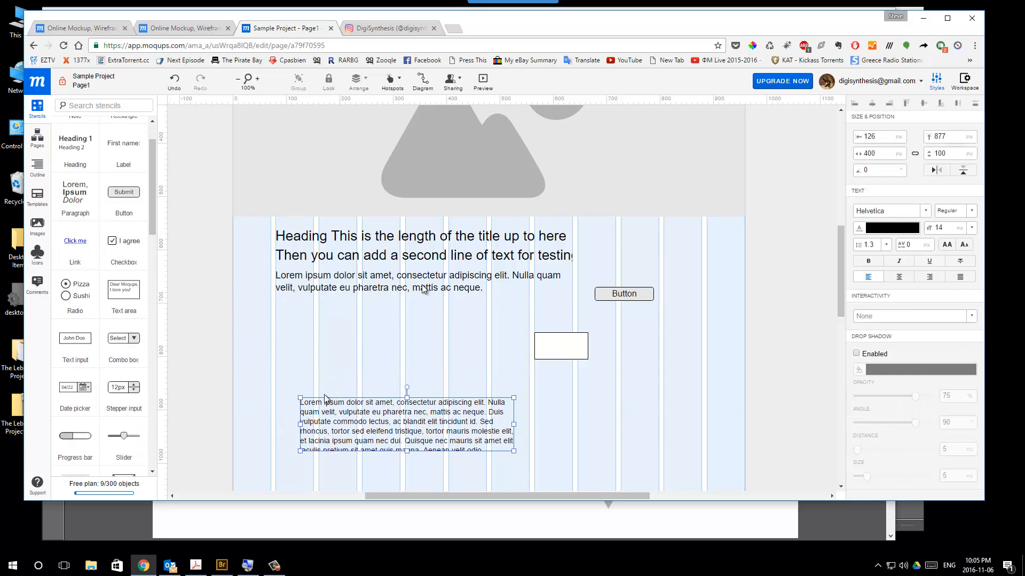
drag(349, 425, 434, 403)
Step: Add an image placeholder at X 80, Y 722 below the intro paragraph and size it to 150 by 150 px
scroll(124, 347, down, 5)
mouse_move(74, 221)
mouse_down()
mouse_move(243, 335)
mouse_move(275, 315)
mouse_up()
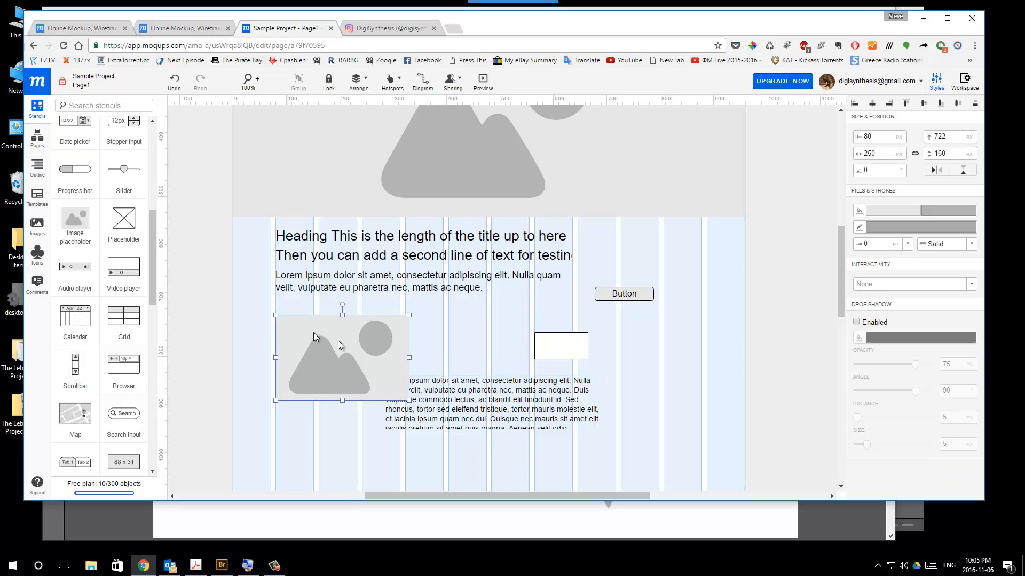
drag(409, 400, 357, 396)
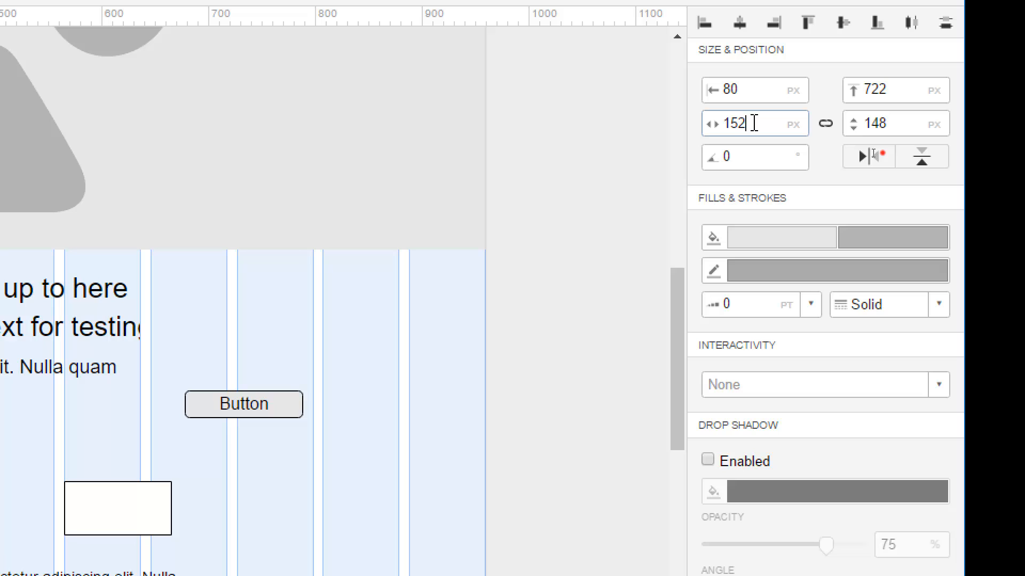
double_click(839, 130)
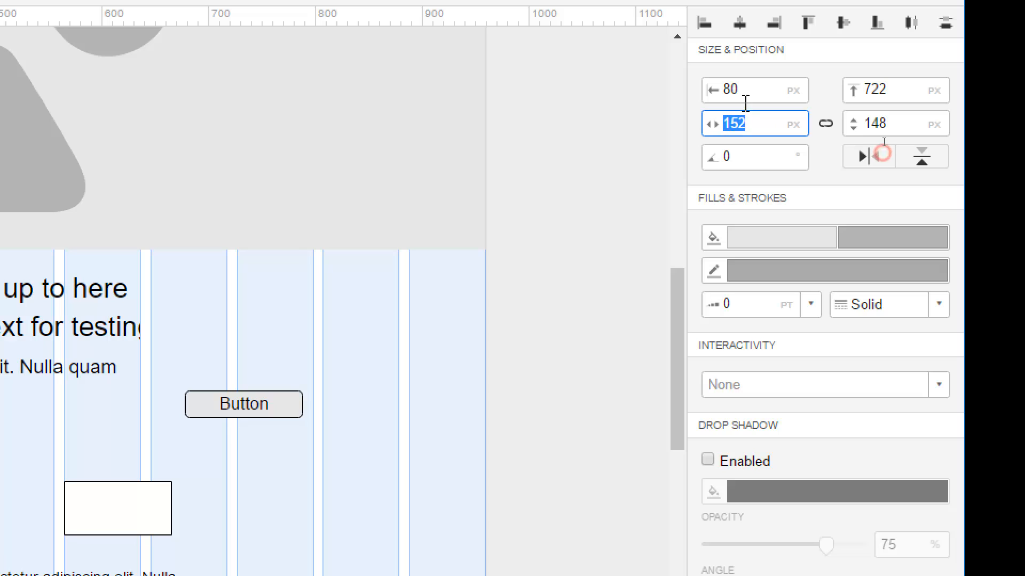
text(15)
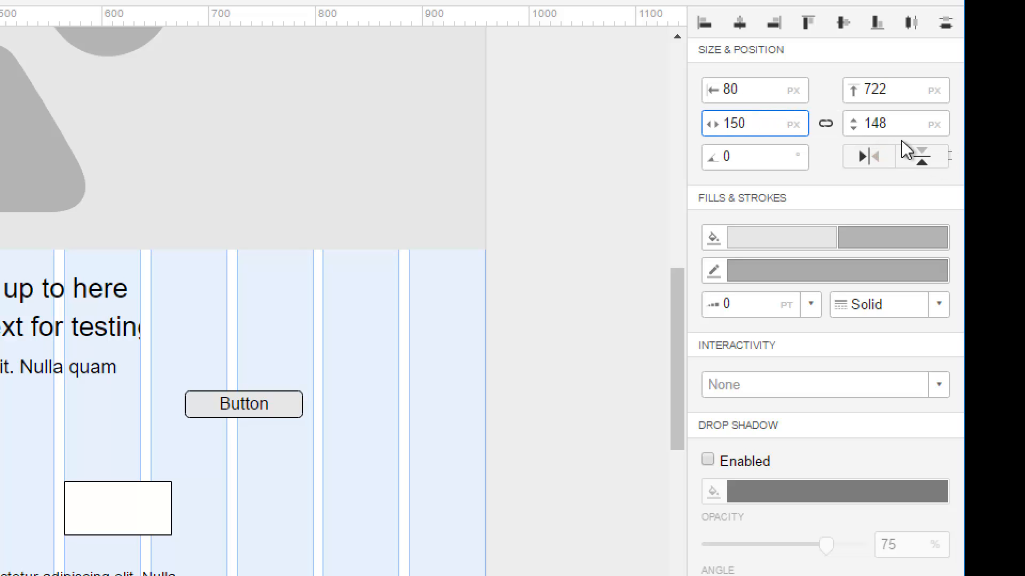
key(Tab)
text(150)
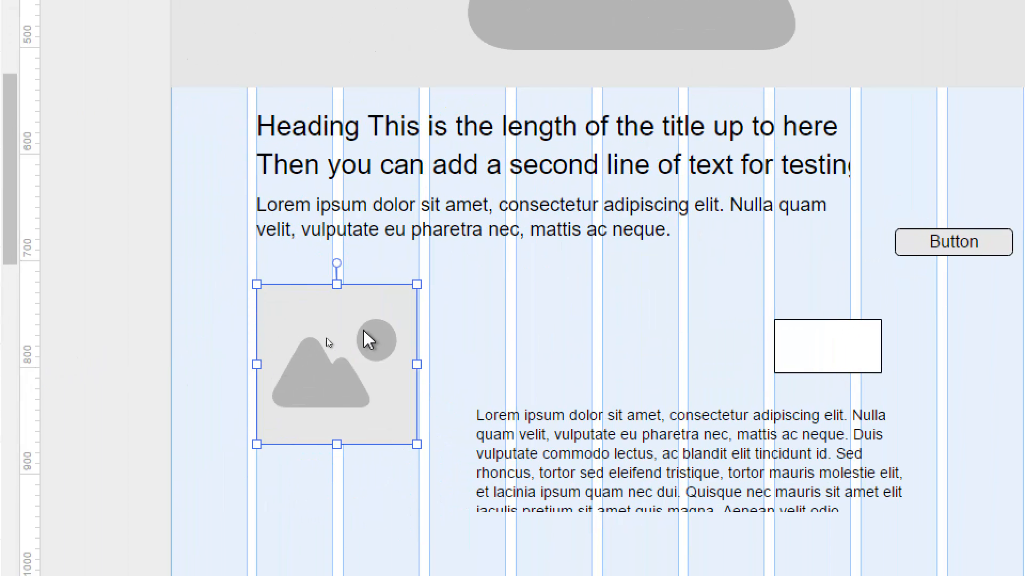
Step: Enlarge the small image placeholder slightly so it spans exactly two grid columns and stays square
drag(318, 335, 340, 338)
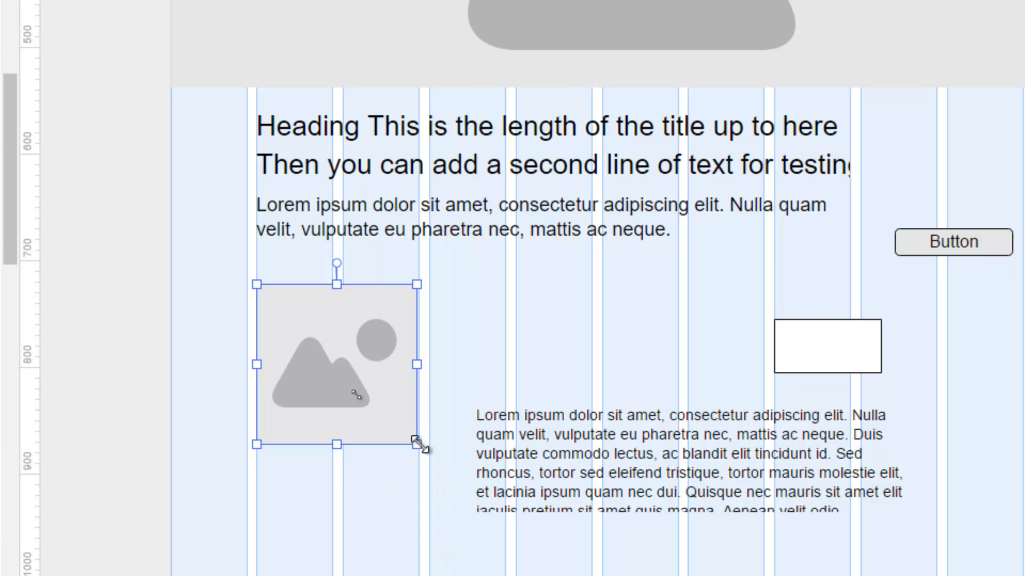
drag(418, 444, 427, 449)
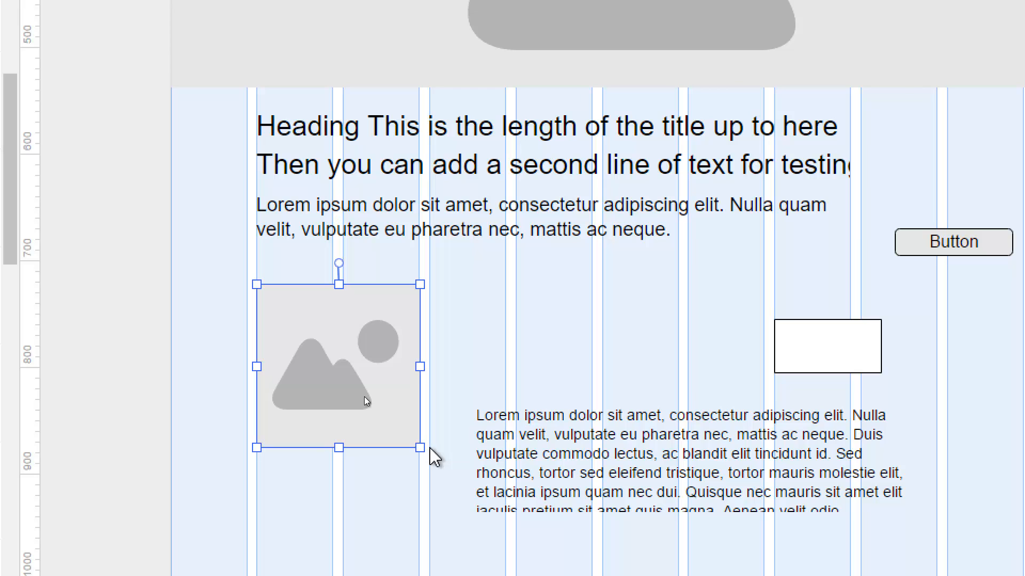
click(378, 481)
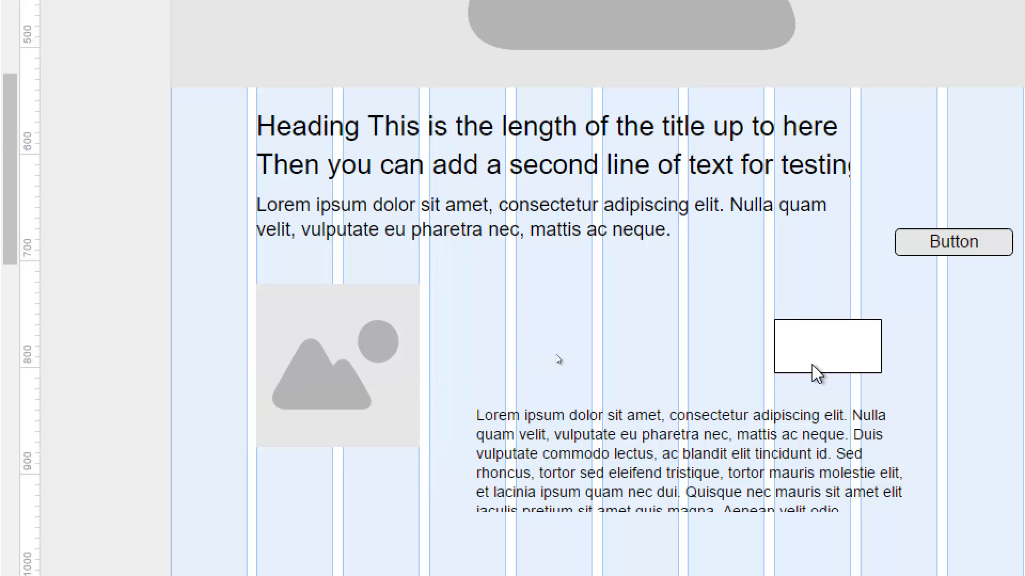
Step: Move the second paragraph beside the small image placeholder, aligned with its top edge and starting at the next grid column
drag(825, 346, 548, 240)
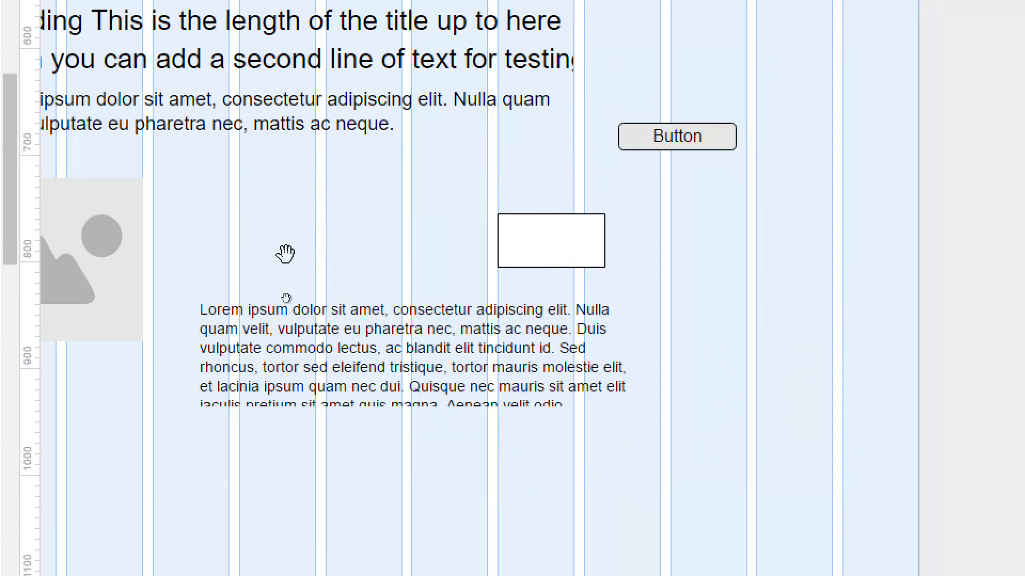
drag(285, 254, 476, 223)
drag(494, 204, 499, 194)
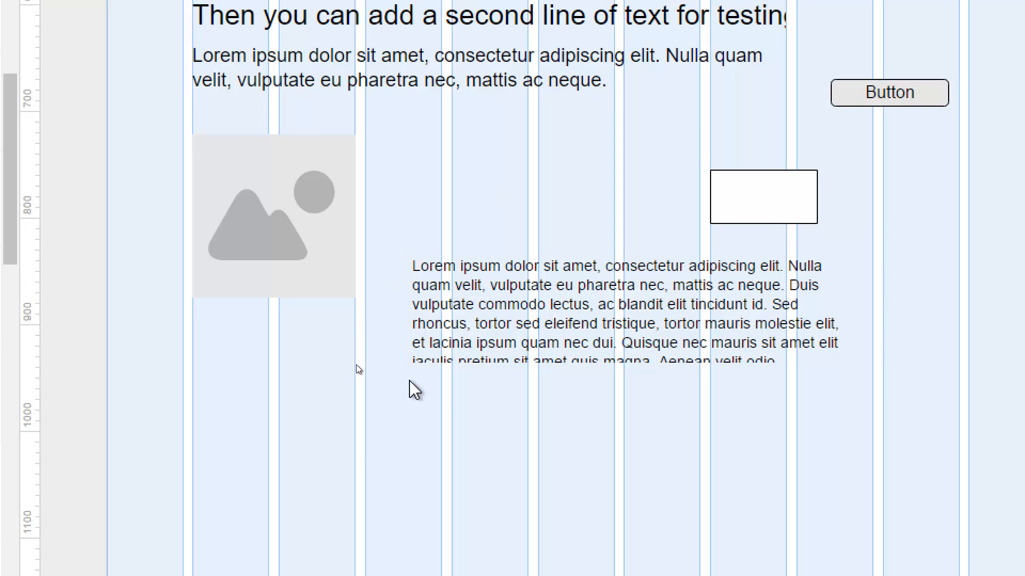
click(524, 319)
drag(512, 337, 467, 210)
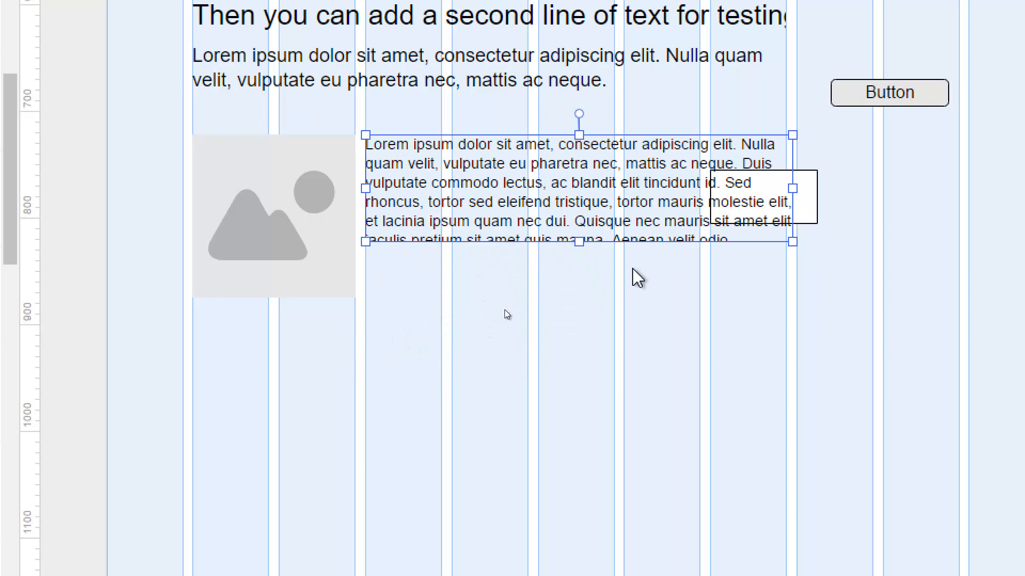
Step: Move the white rectangle below the small image placeholder and shorten the paragraph beside the image to five visible lines
click(807, 211)
drag(809, 211, 334, 429)
click(662, 206)
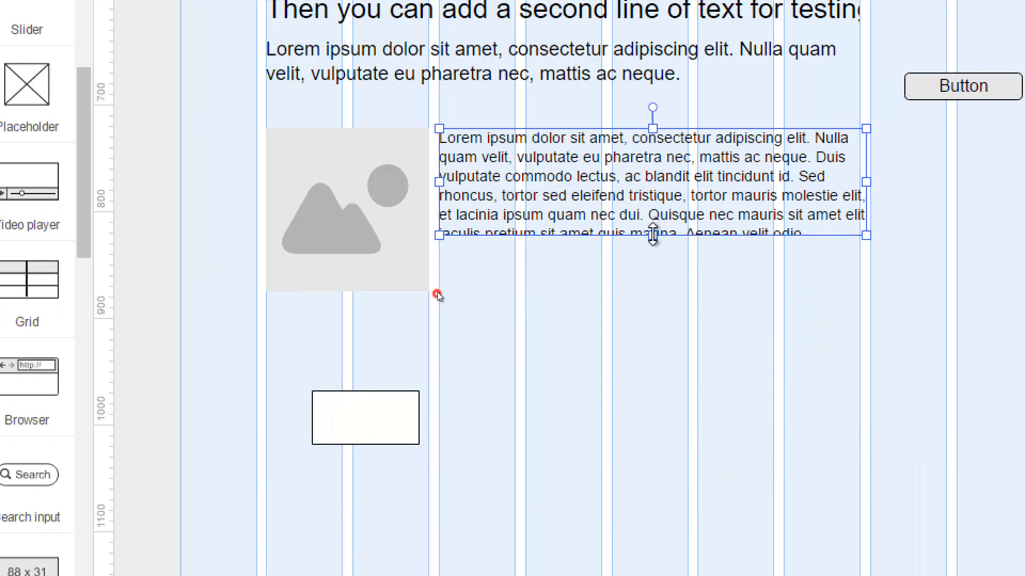
drag(652, 235, 652, 227)
Step: Move the button under the right end of the second paragraph and narrow that paragraph to the button's right grid column edge
click(948, 92)
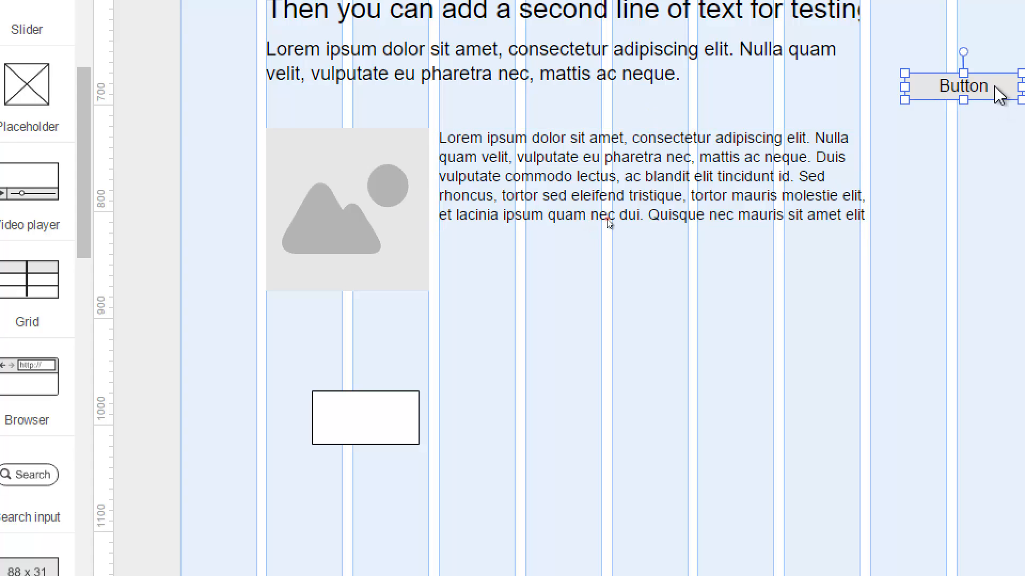
drag(995, 86, 843, 254)
click(848, 195)
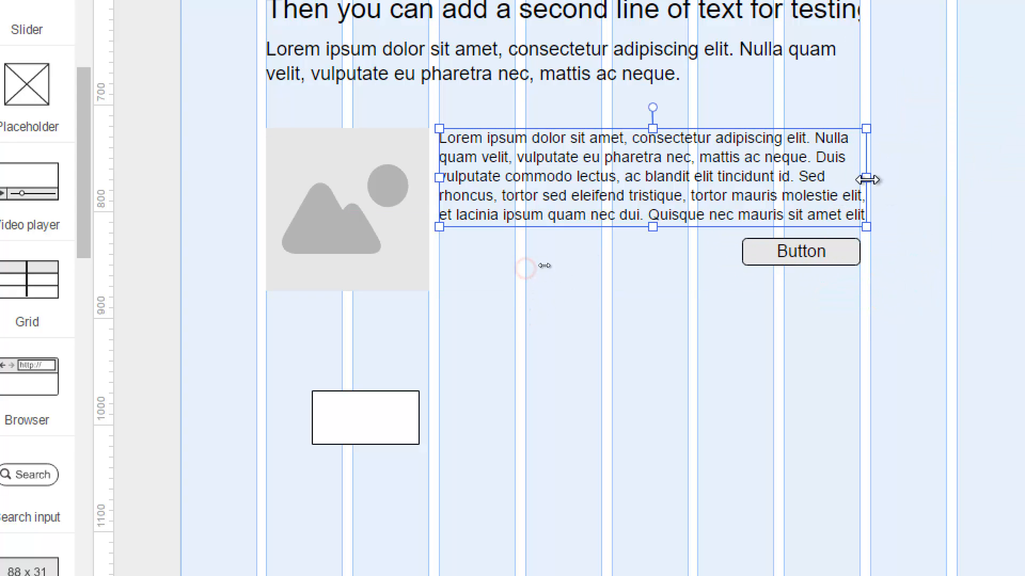
drag(868, 177, 861, 188)
Step: Change the button's label to "Read More..."
click(822, 267)
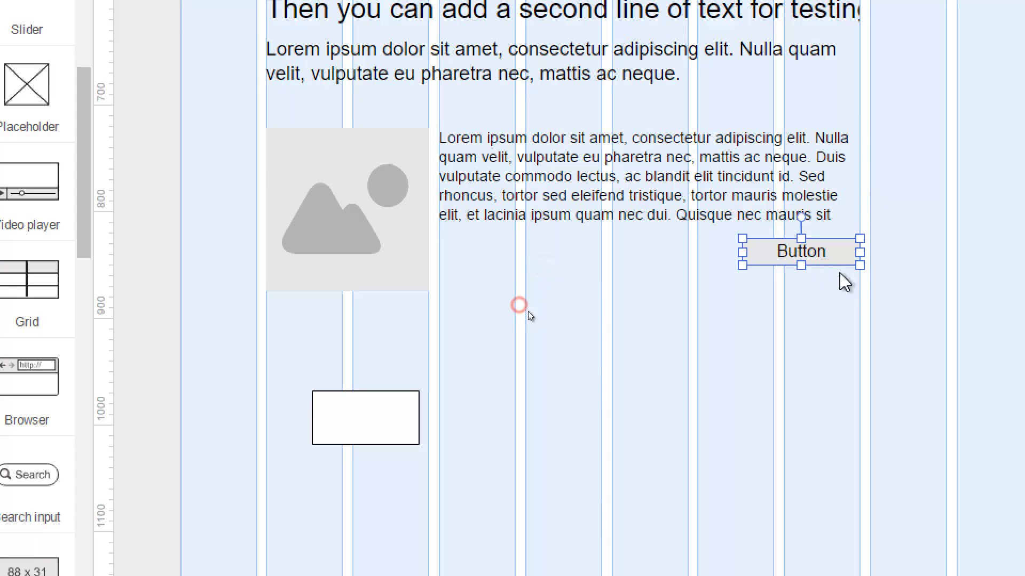
double_click(818, 251)
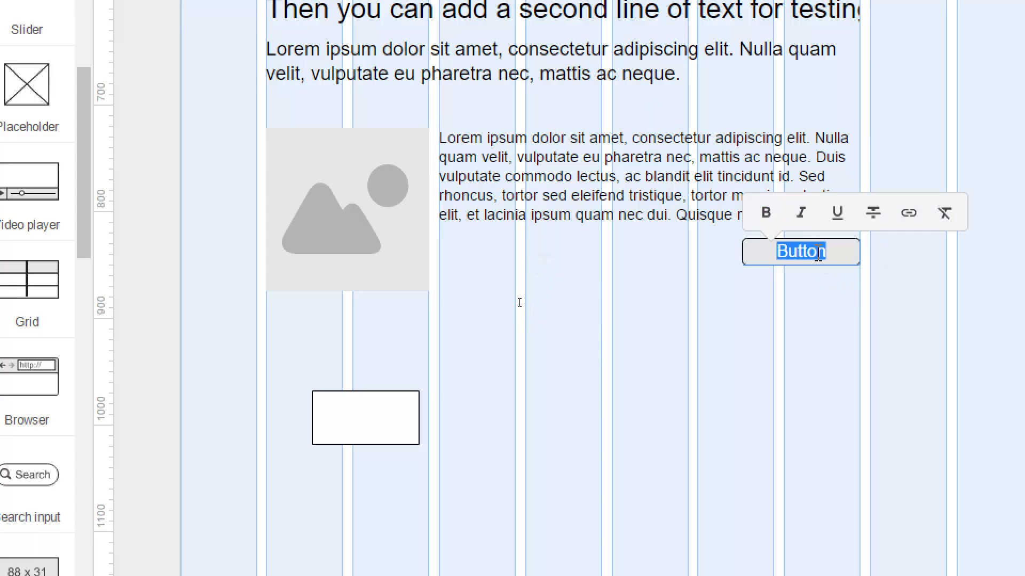
text(Read Mor)
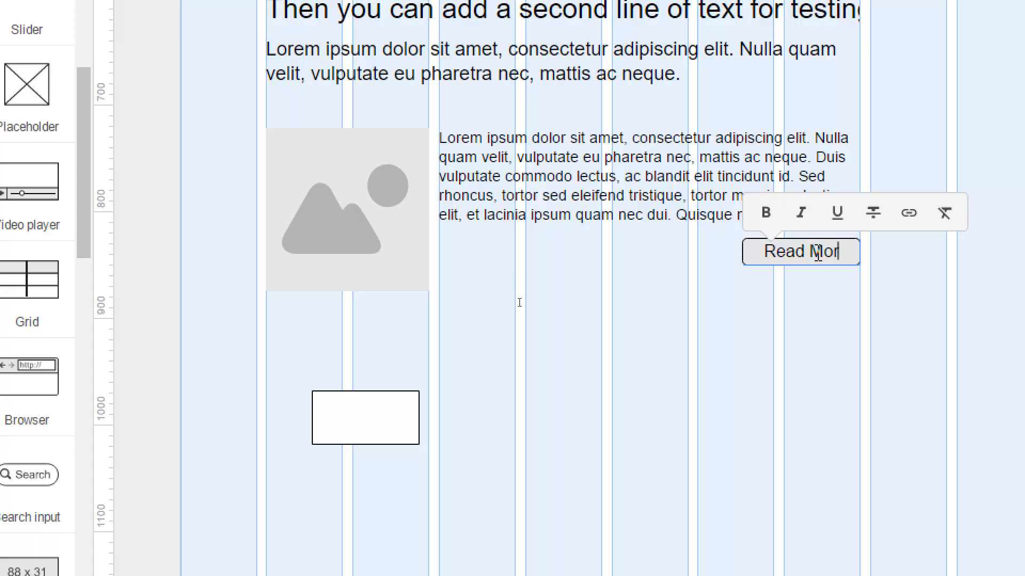
text(e. )
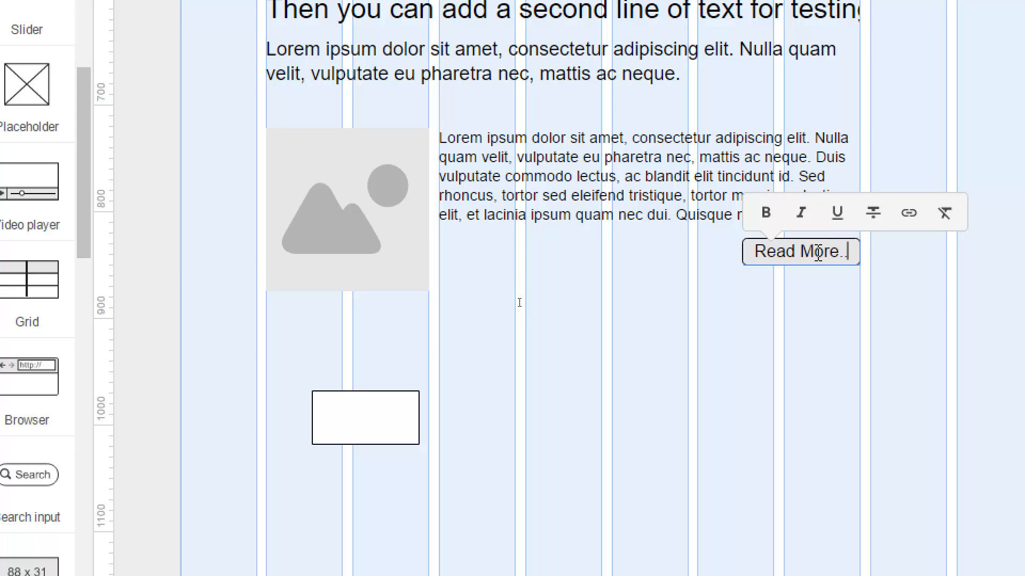
text(..)
click(730, 323)
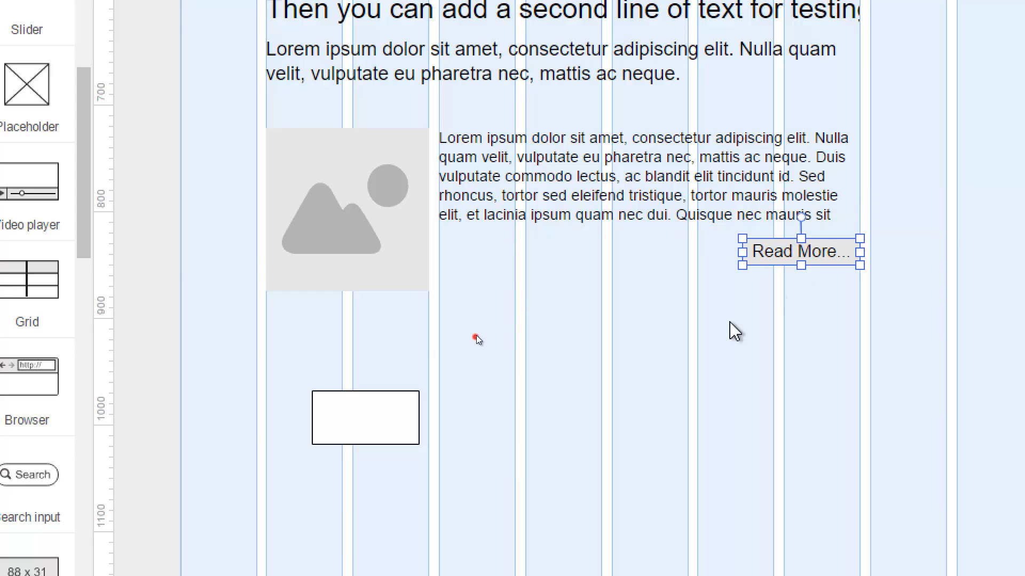
Step: Enlarge the "Read More..." button leftward and downward, and delete the unused white rectangle below the image placeholder
drag(742, 252, 722, 256)
drag(792, 267, 795, 287)
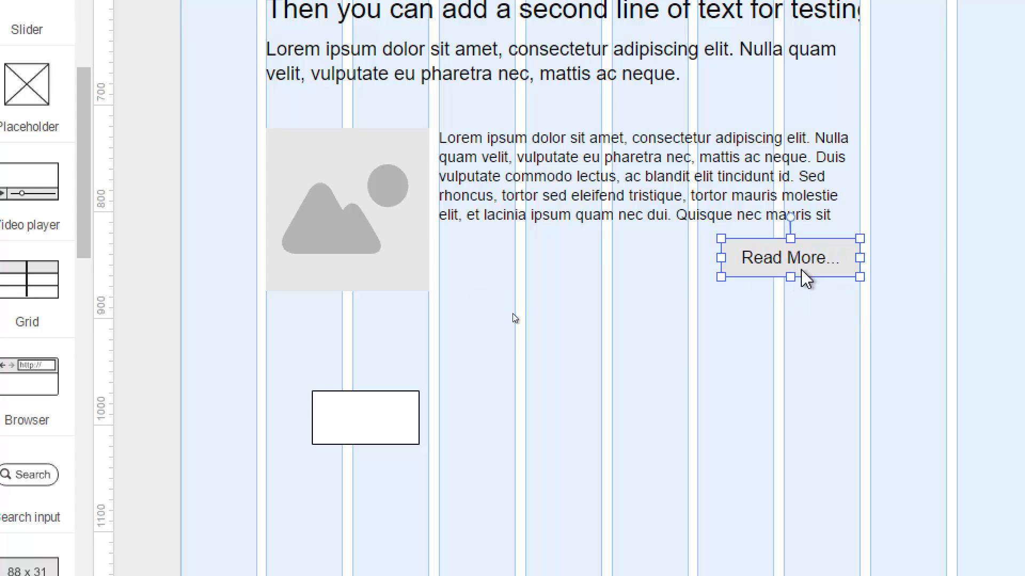
click(708, 327)
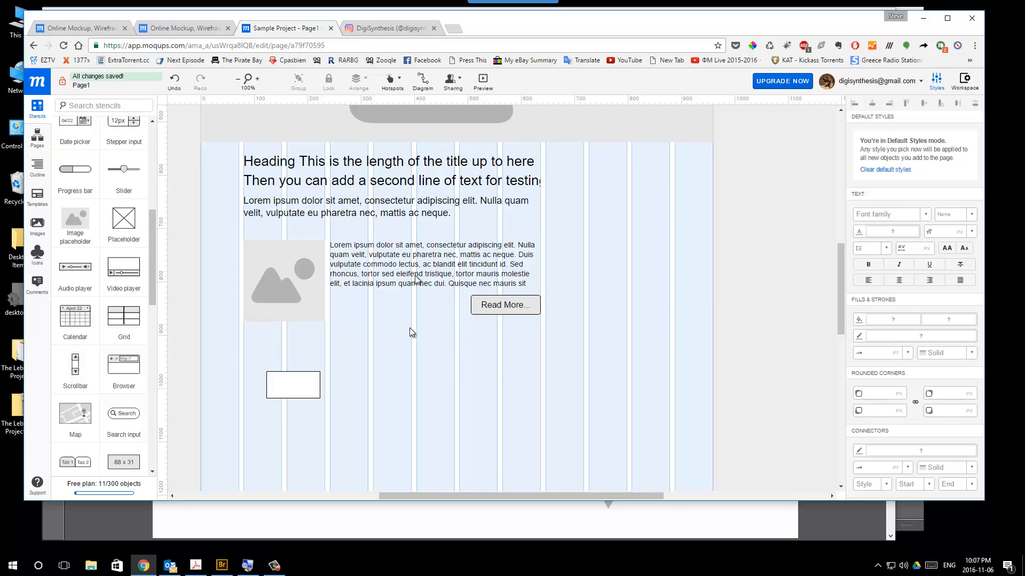
click(316, 384)
key(Delete)
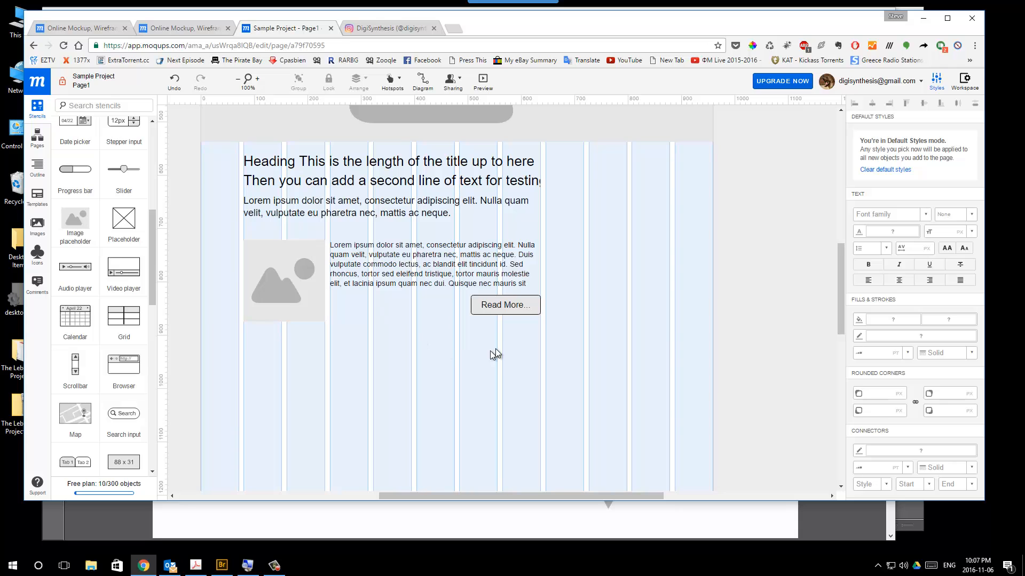
Step: Group the heading, intro text, small image placeholder, paragraph and "Read More..." button into one content block
drag(527, 348, 242, 164)
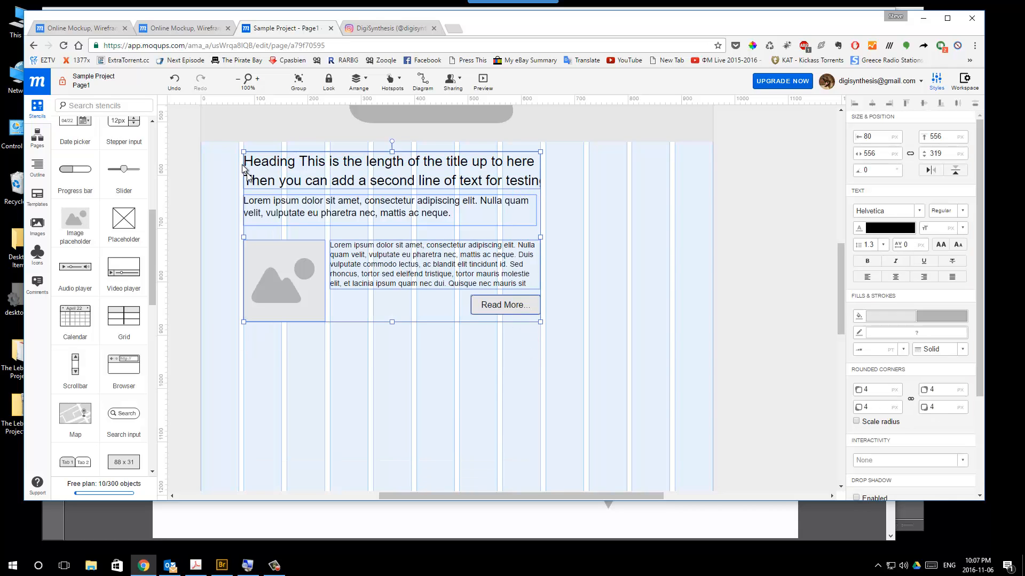
right_click(385, 188)
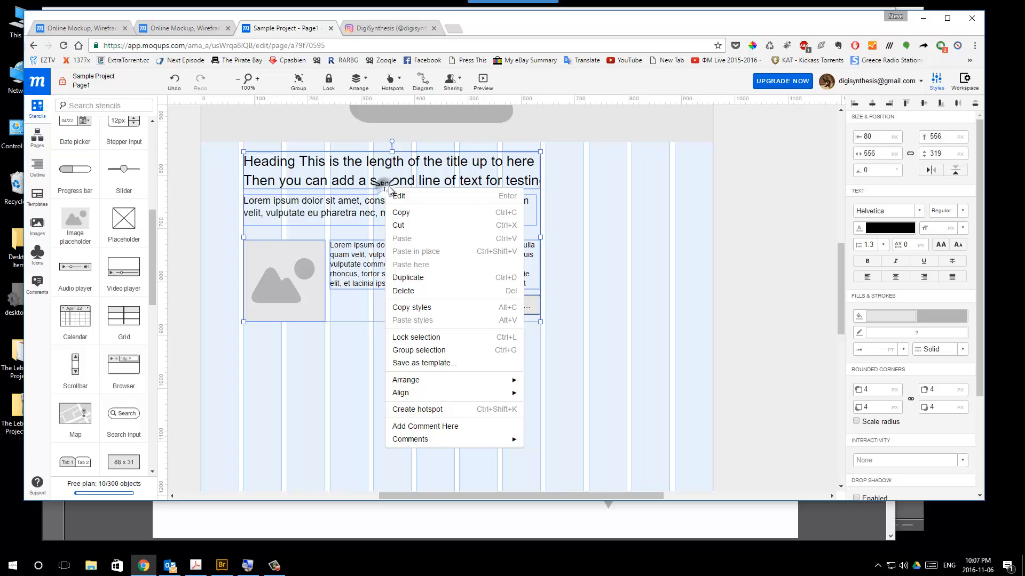
click(436, 350)
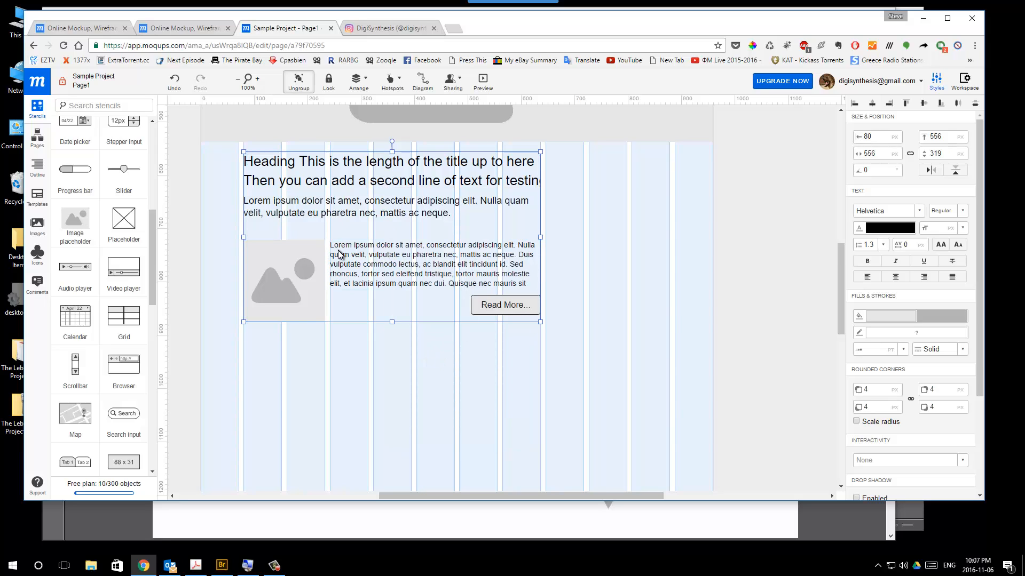
Step: Duplicate the grouped content block and place the copy directly below the original at X 80, Y 906
scroll(342, 254, down, 1)
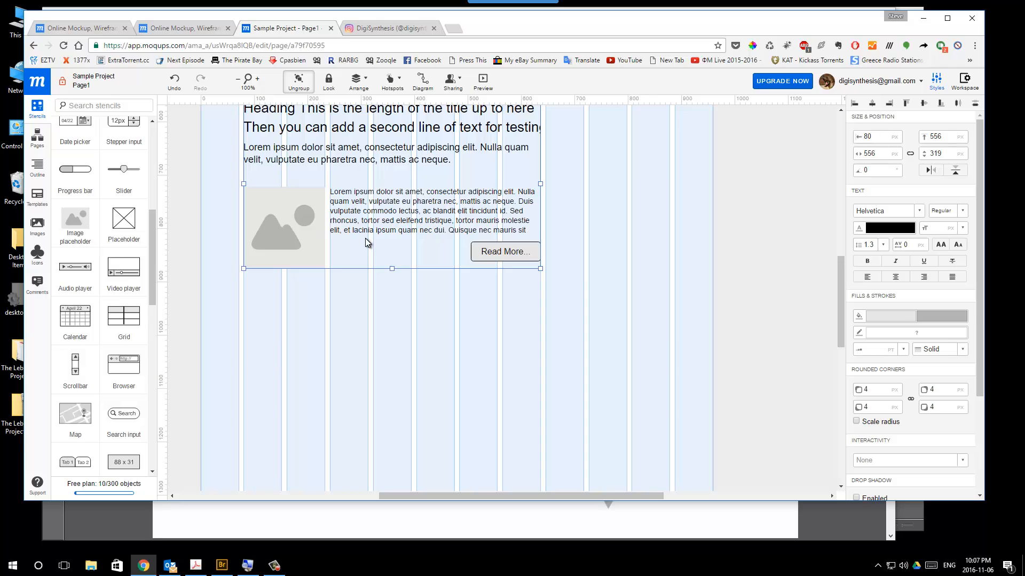
key(ctrl+v)
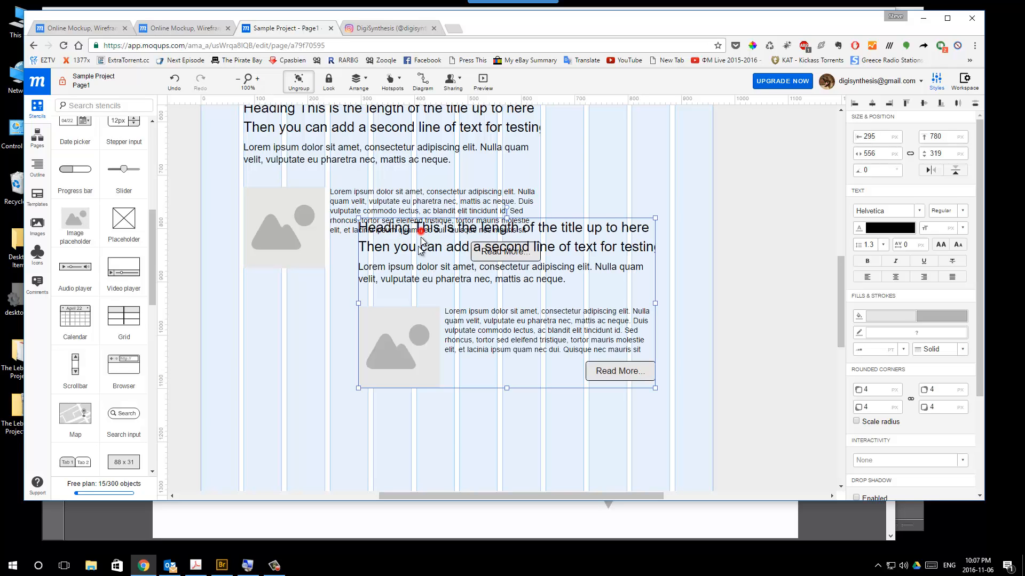
drag(421, 235, 308, 304)
Step: Paste a third copy of the content block and place it below the second at X 80, Y 1259
scroll(373, 303, down, 3)
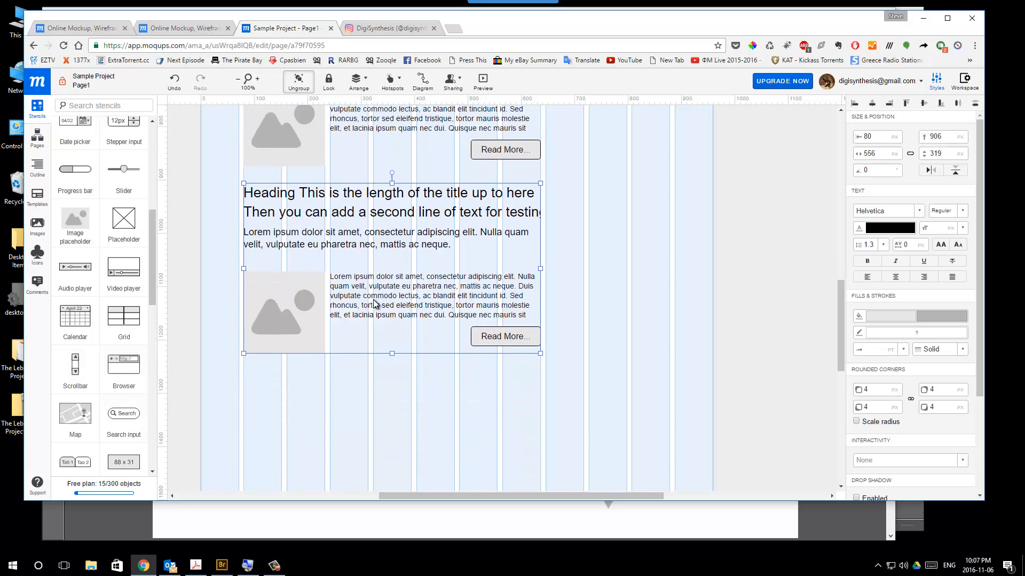
key(ctrl+v)
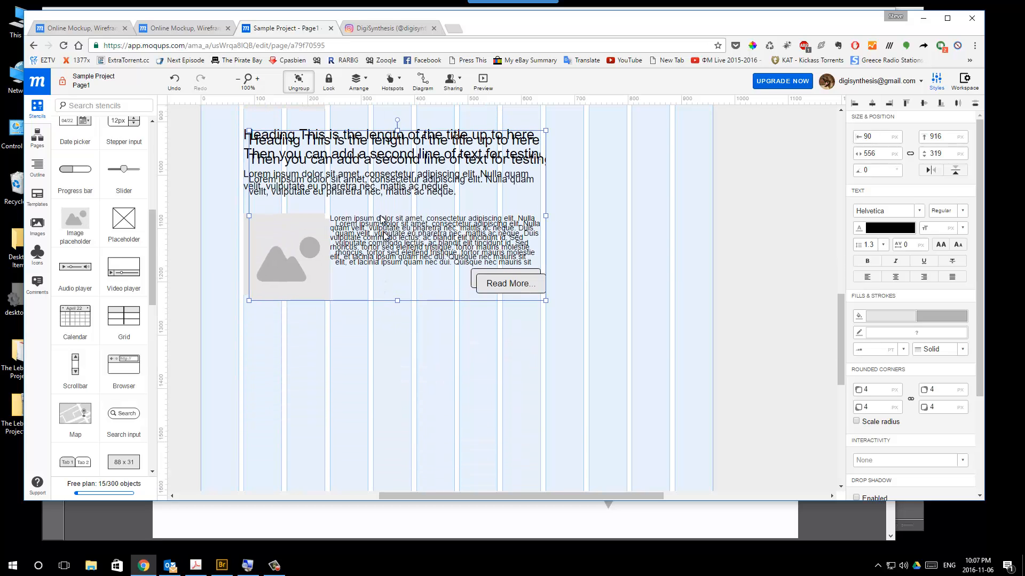
drag(370, 160, 368, 347)
Step: Add a square crossed placeholder beside the first content block at X 646, Y 565, spanning the last four grid columns
scroll(388, 329, up, 6)
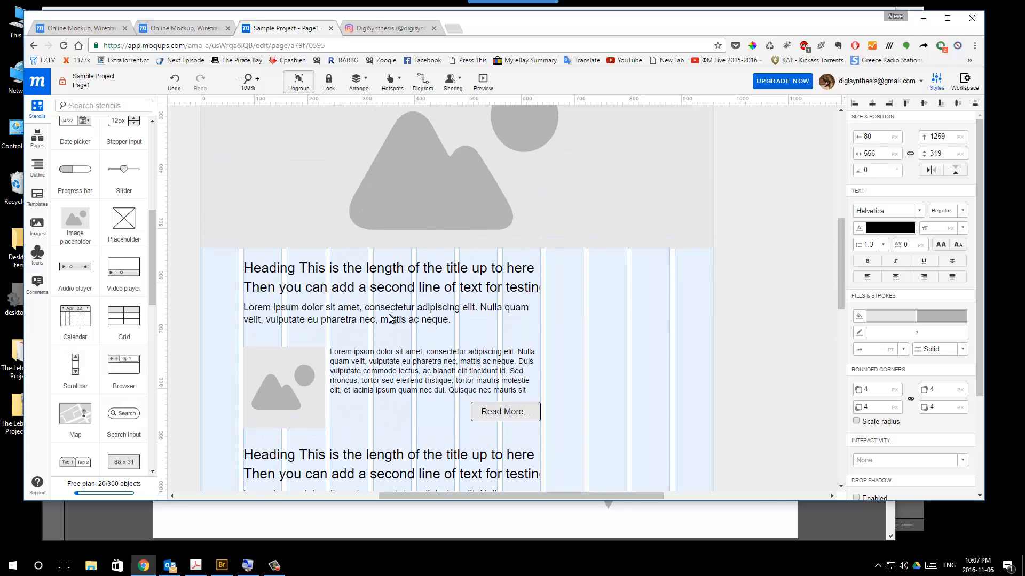
scroll(601, 158, down, 4)
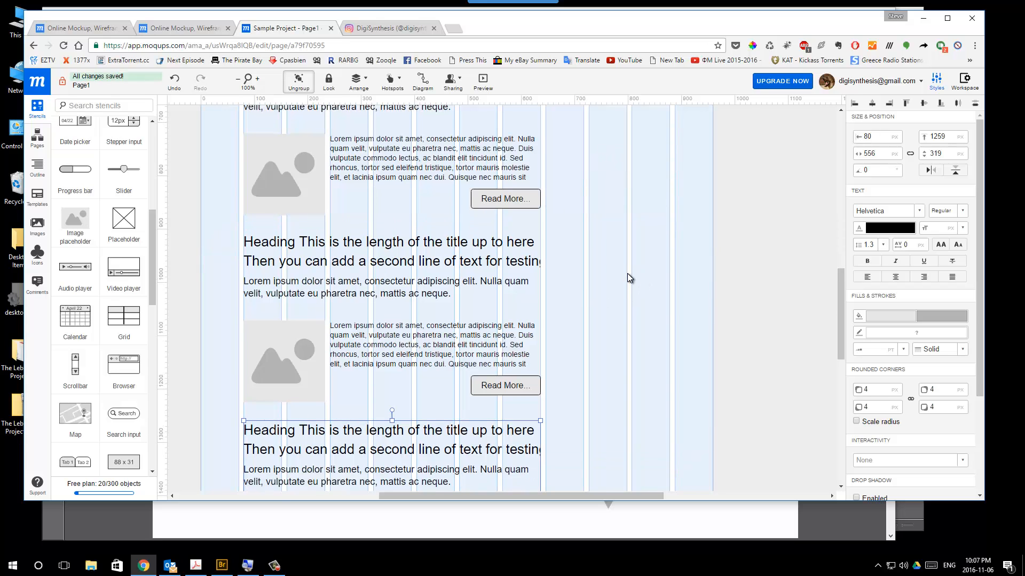
scroll(627, 277, up, 4)
drag(129, 220, 726, 427)
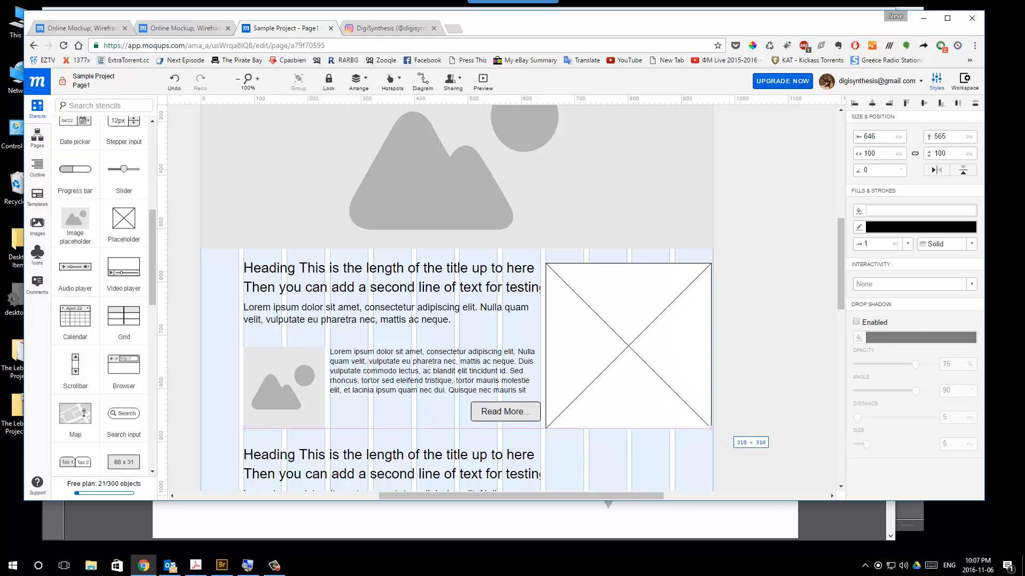
drag(727, 430, 713, 430)
click(762, 426)
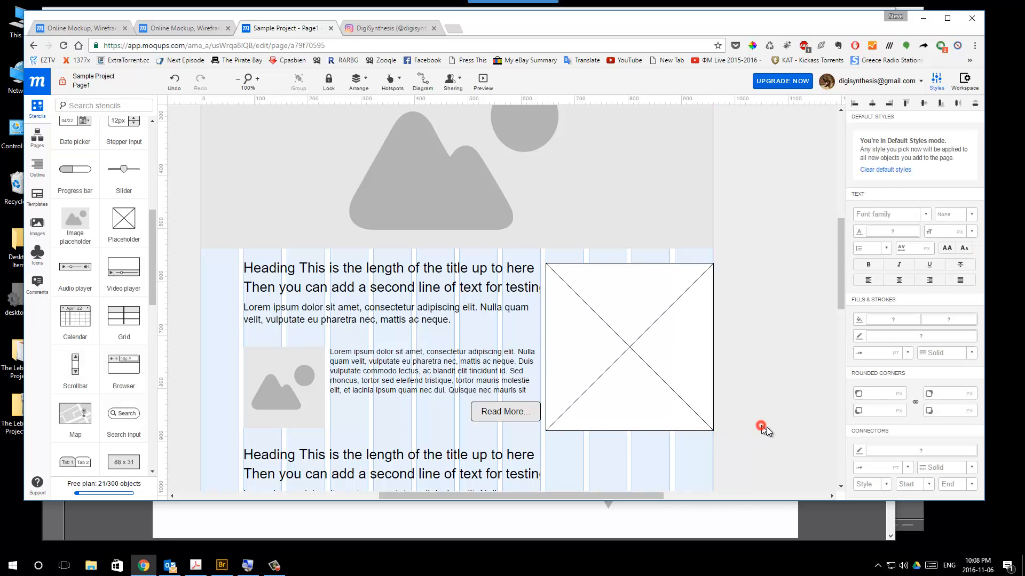
Step: Add a calendar below the crossed placeholder at X 646, Y 906 and enlarge it to 314 by 265 px
scroll(708, 406, down, 4)
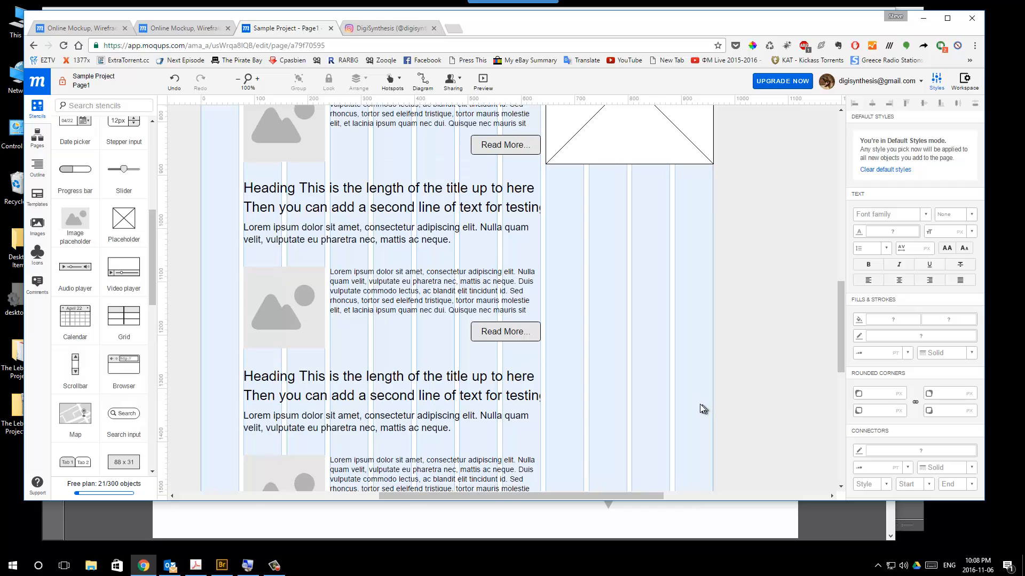
scroll(699, 405, up, 1)
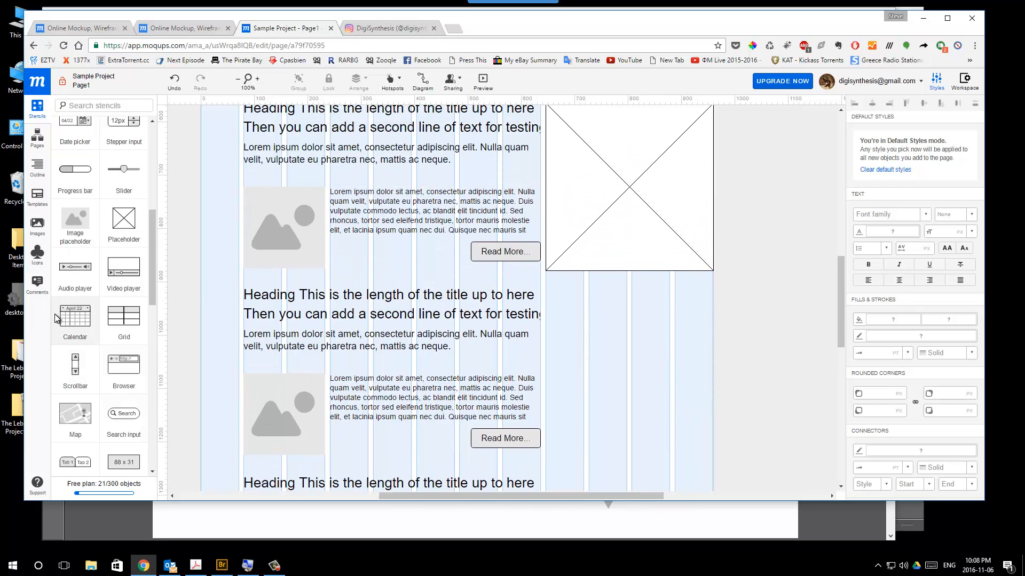
scroll(77, 331, up, 1)
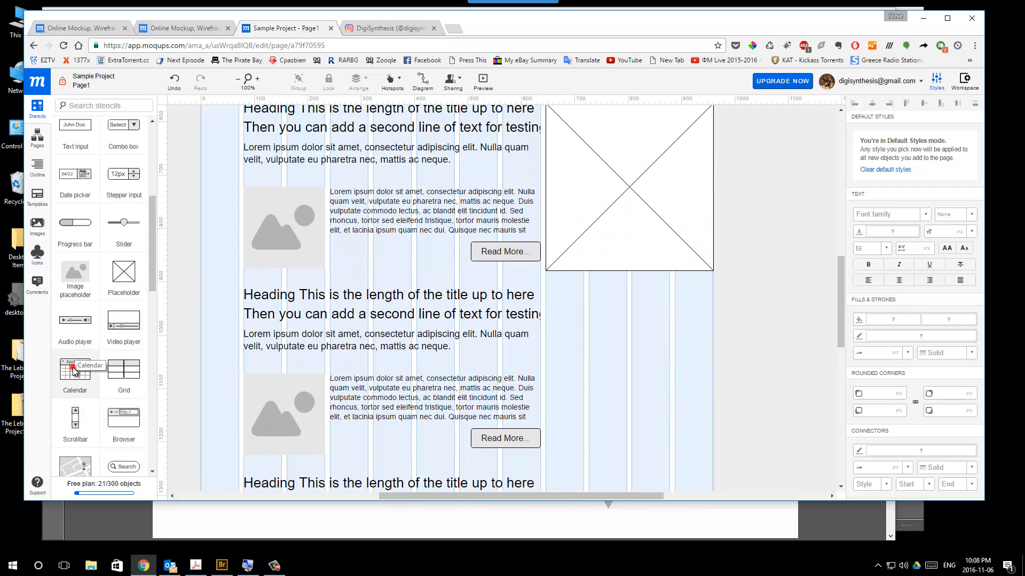
drag(72, 367, 546, 281)
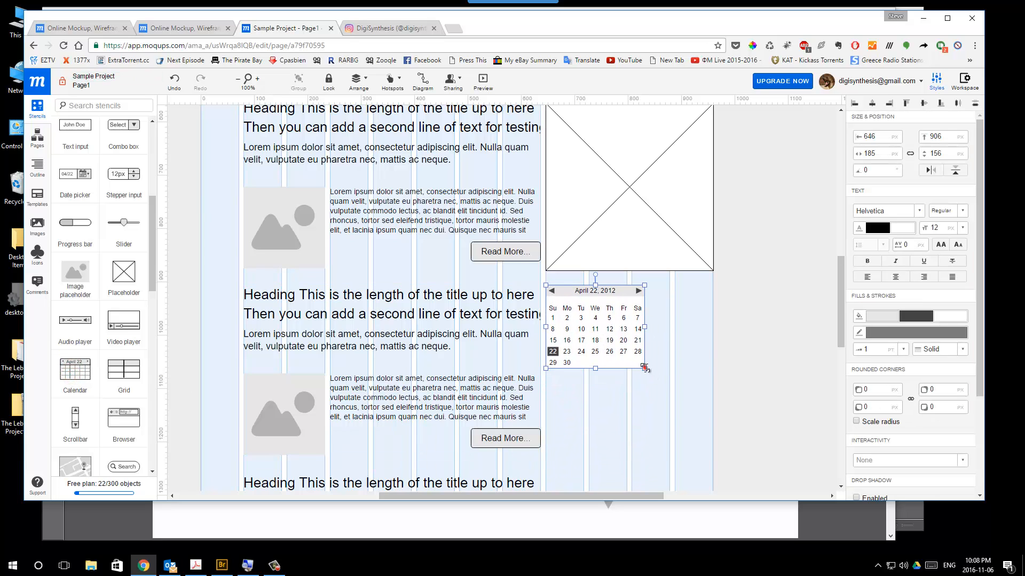
drag(645, 368, 713, 441)
Step: Add a Tabs element below the calendar at X 646, Y 1218 and widen it to 314 px
scroll(533, 392, down, 3)
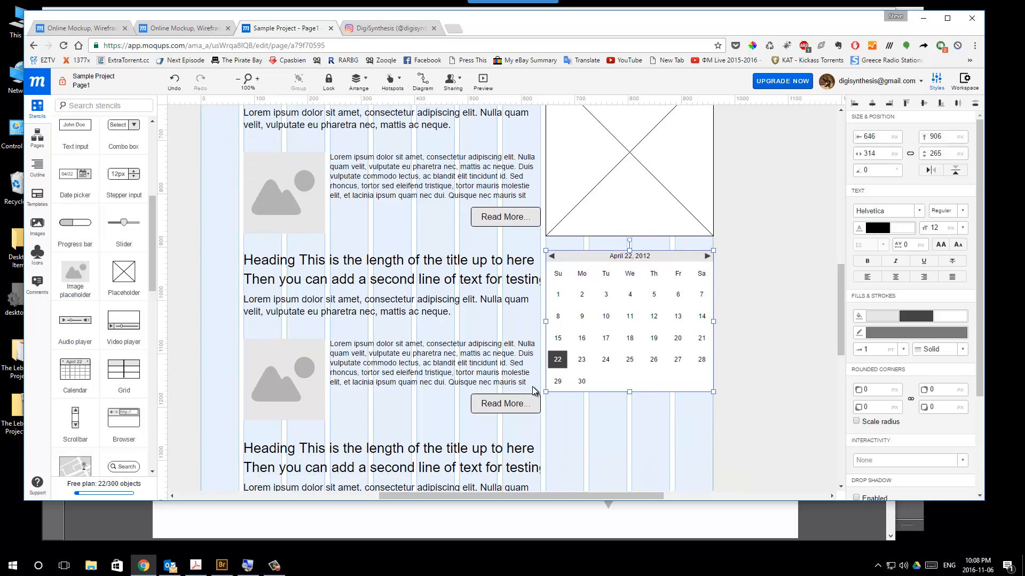
scroll(82, 350, down, 3)
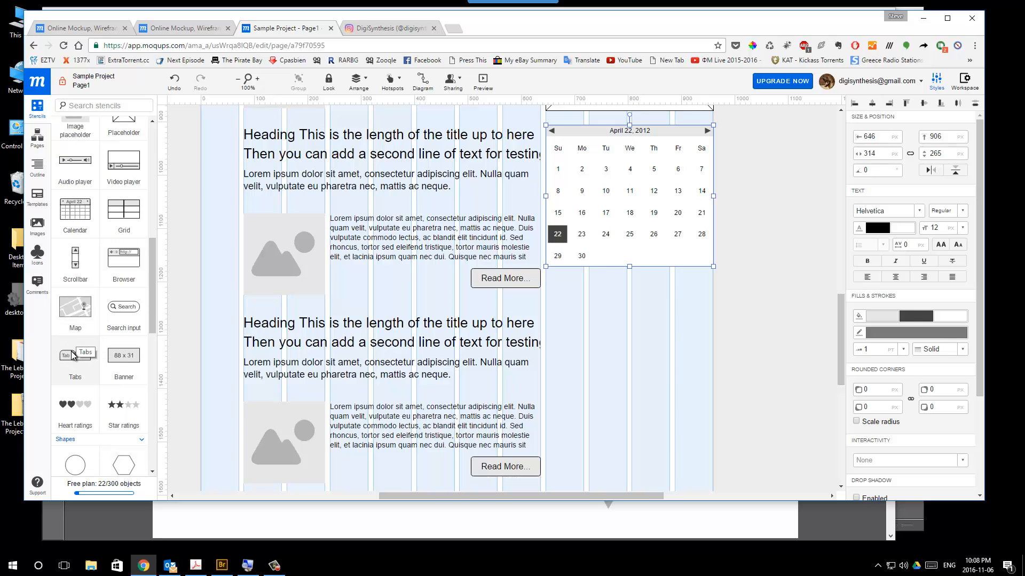
drag(67, 359, 548, 295)
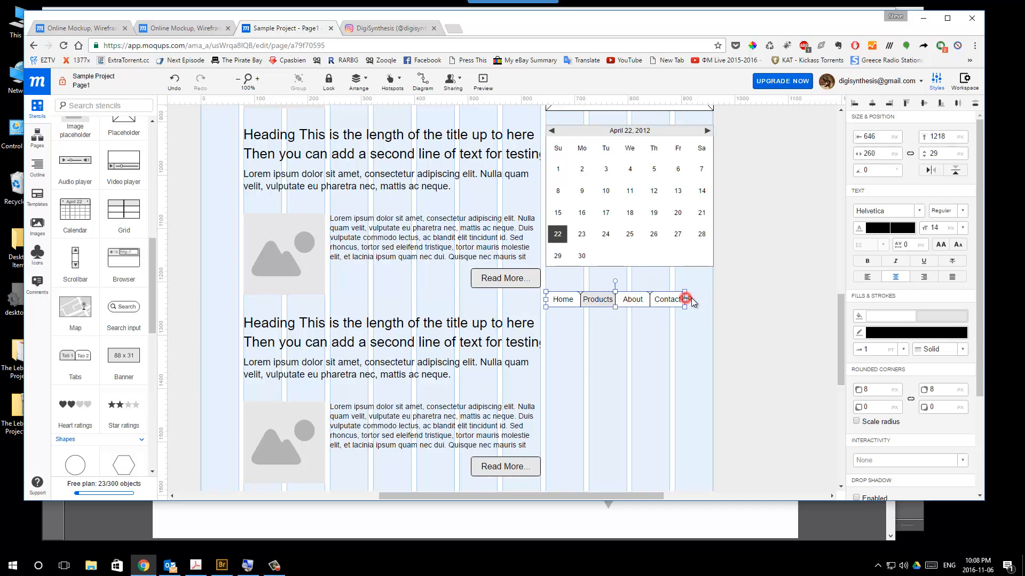
drag(685, 299, 714, 299)
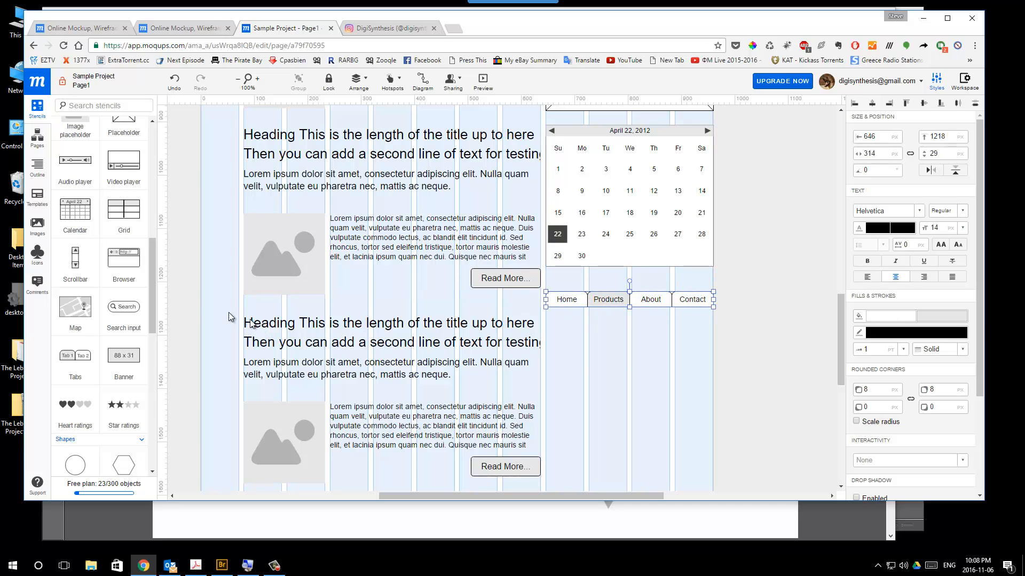
Step: Add a rectangle directly under the tabs at X 646, Y 1247, sized 314 by 134 px
scroll(136, 302, up, 10)
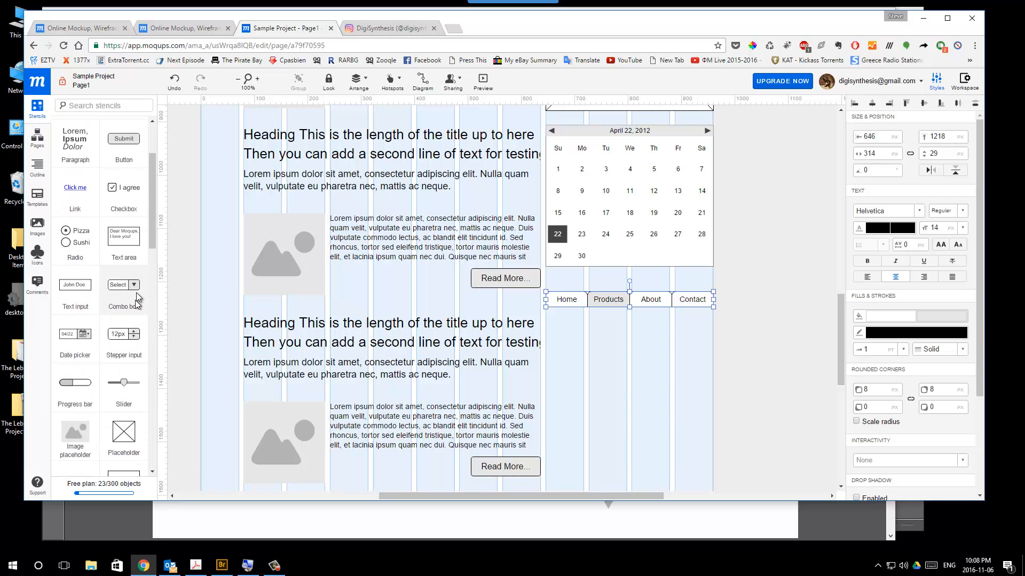
drag(124, 148, 710, 383)
scroll(591, 398, down, 5)
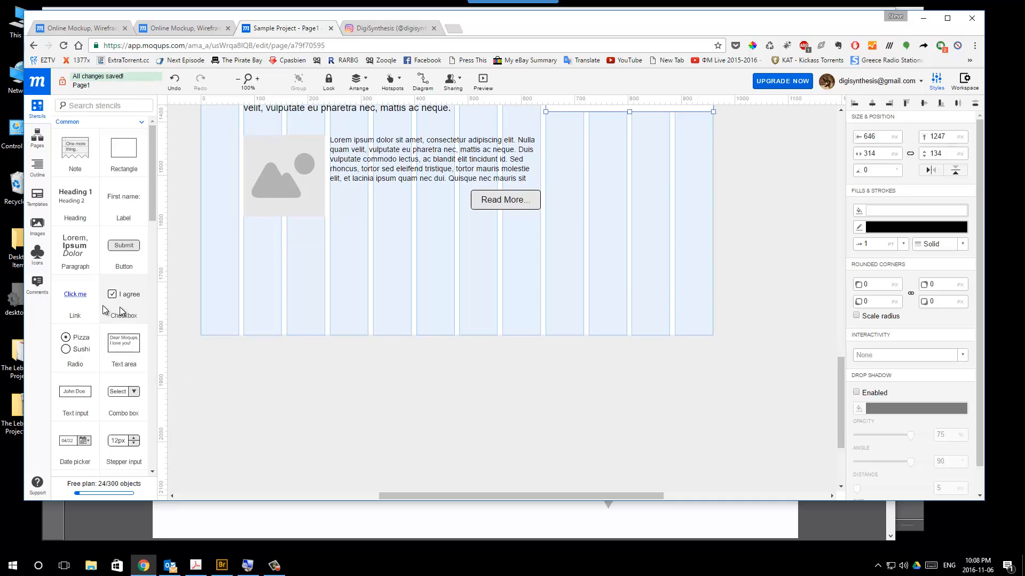
Step: Place a 200 px wide Email Address text input below the rectangle and duplicate it directly underneath
drag(70, 393, 567, 144)
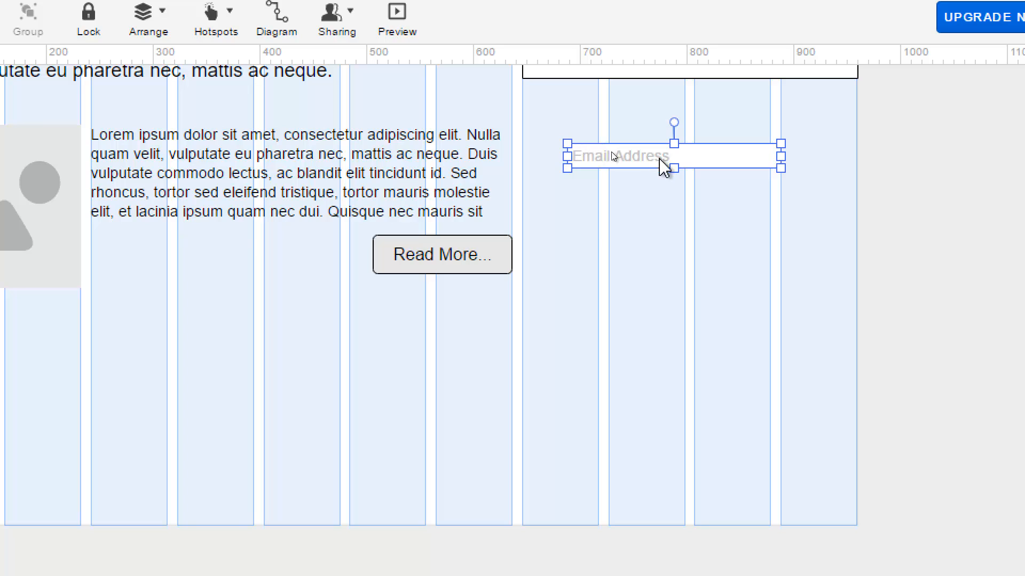
mouse_move(617, 155)
mouse_down()
mouse_move(656, 157)
mouse_move(617, 150)
mouse_move(630, 152)
mouse_up()
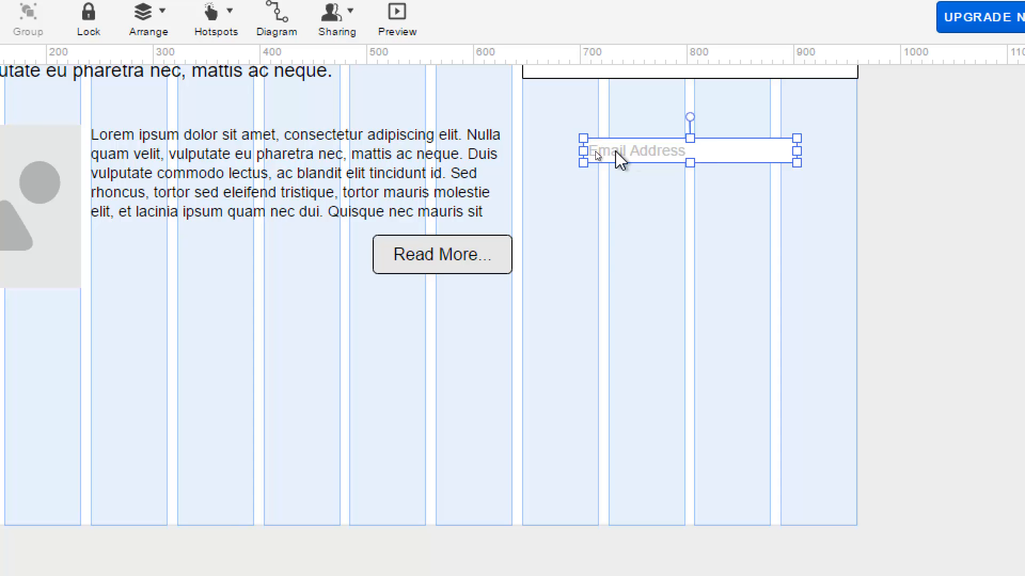
drag(619, 157, 648, 202)
Step: Change the upper text input's placeholder text to "Enter Name"
click(643, 154)
double_click(643, 150)
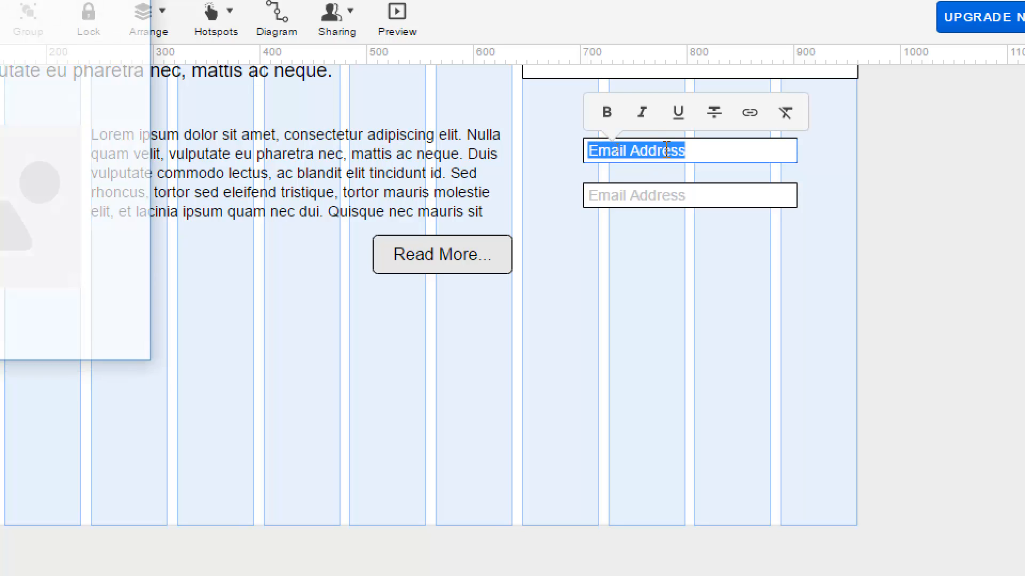
click(667, 150)
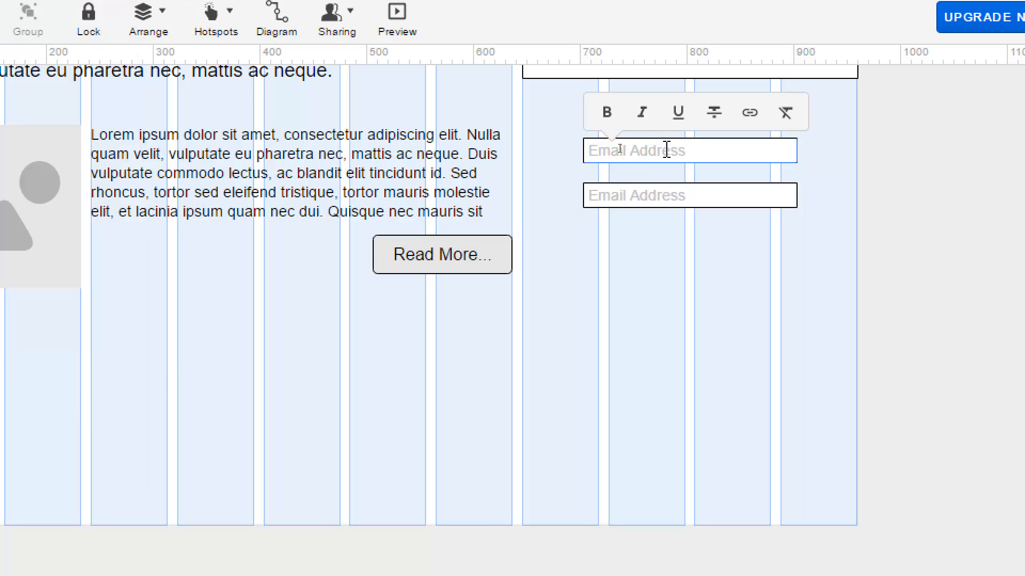
drag(703, 163, 576, 149)
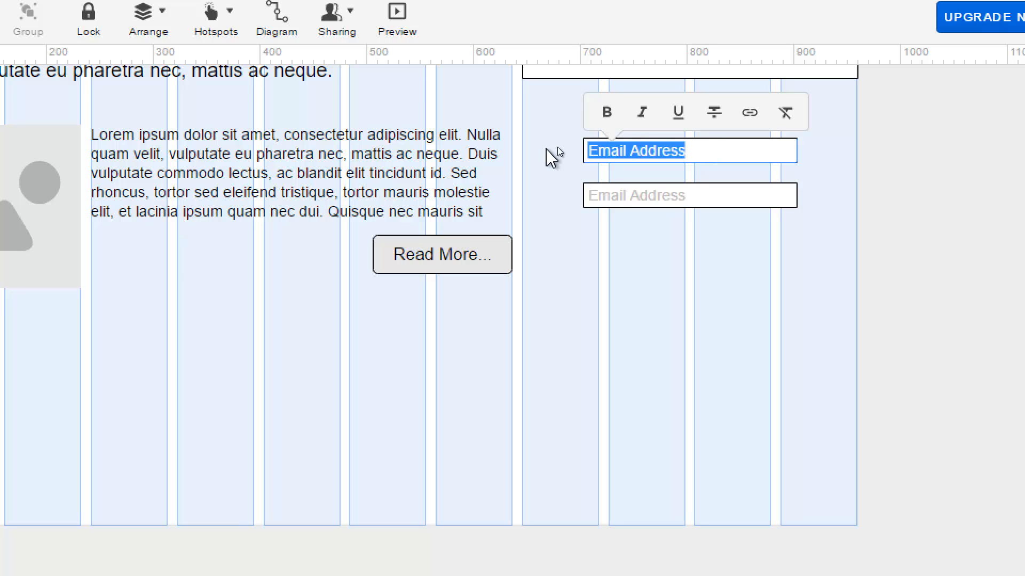
text(Enter Name)
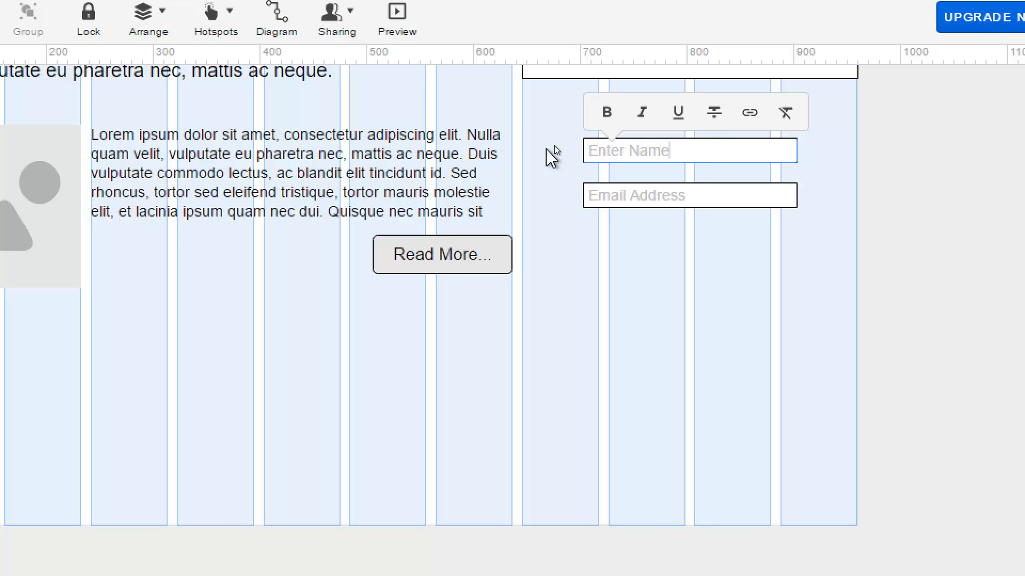
Step: Change the lower text input's placeholder text to "Enter Email"
click(705, 195)
double_click(706, 195)
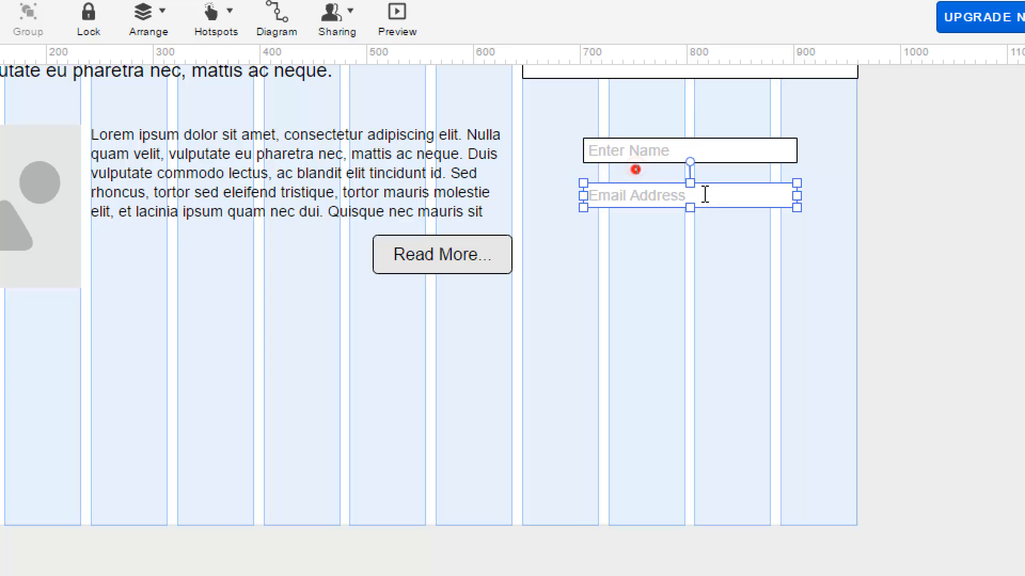
text(Enter Email)
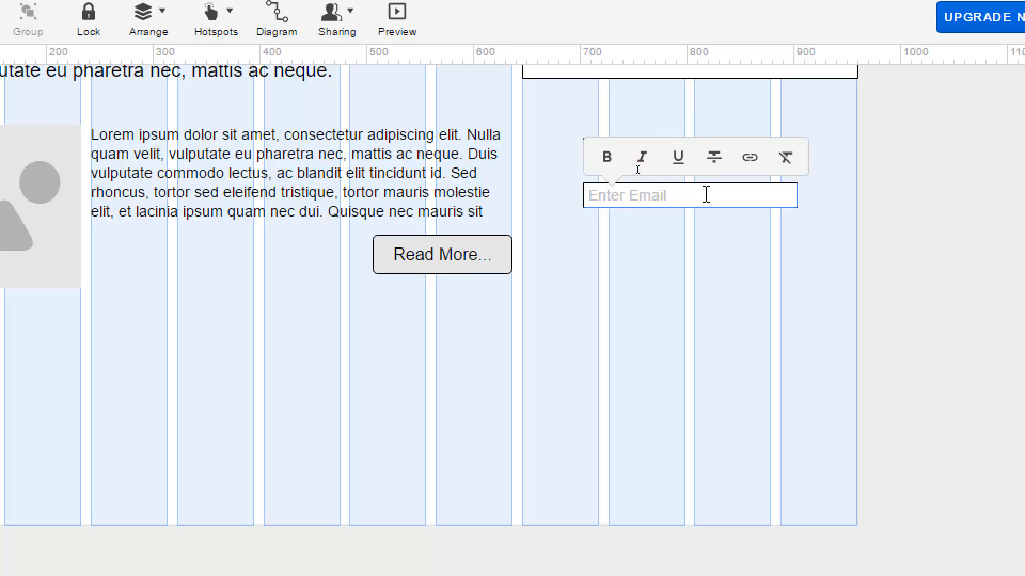
key(Escape)
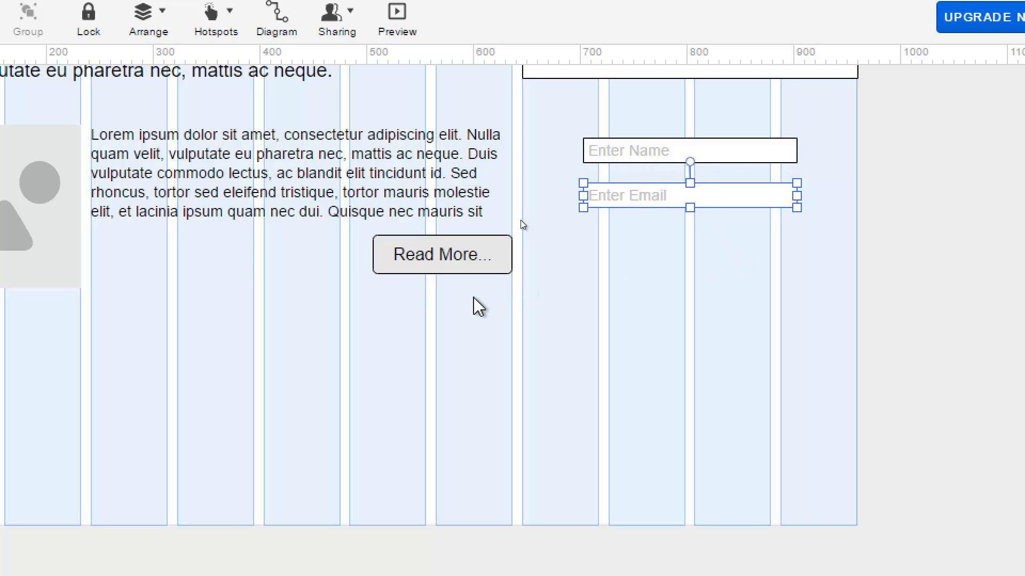
click(420, 267)
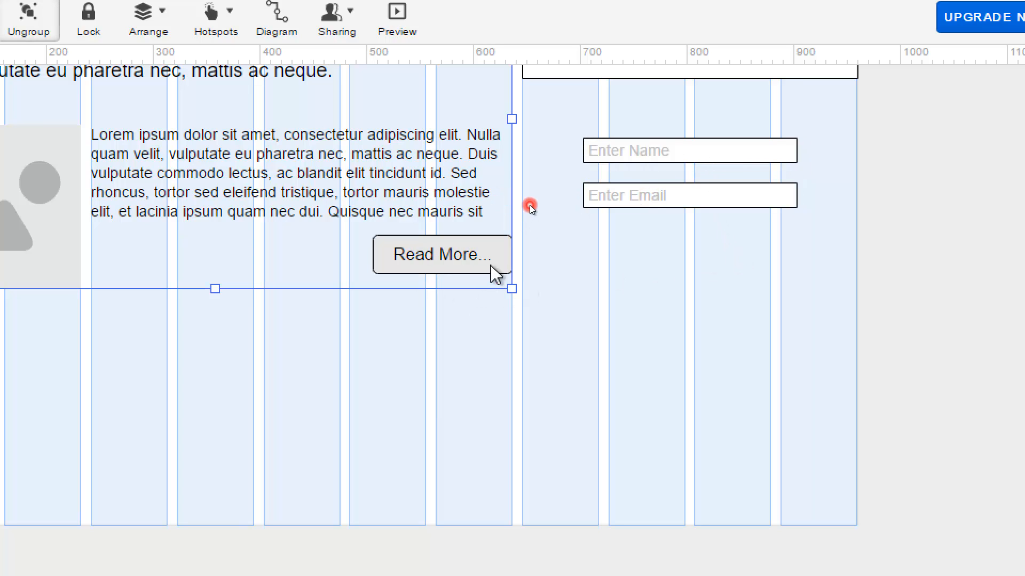
click(492, 267)
click(508, 327)
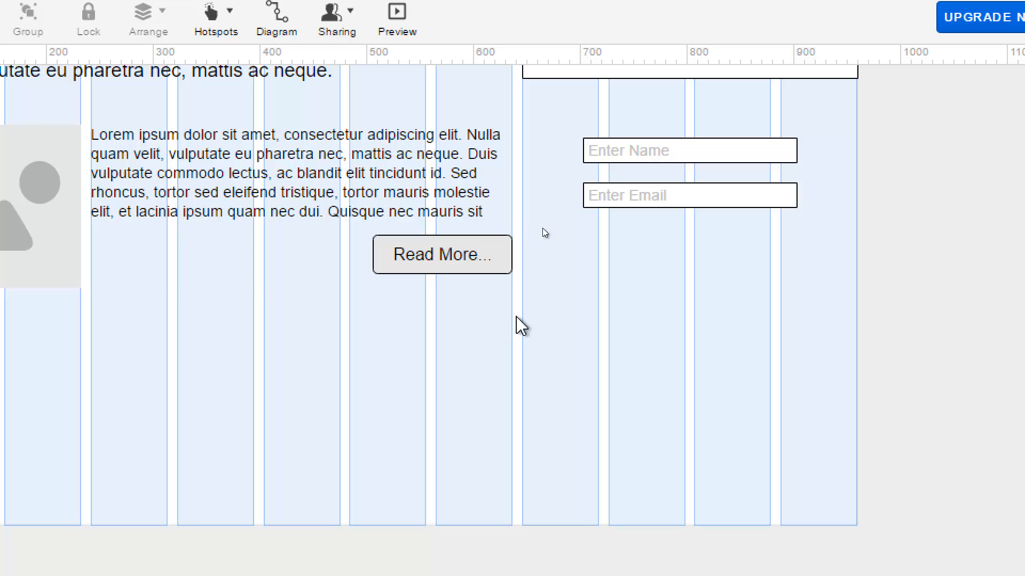
click(473, 265)
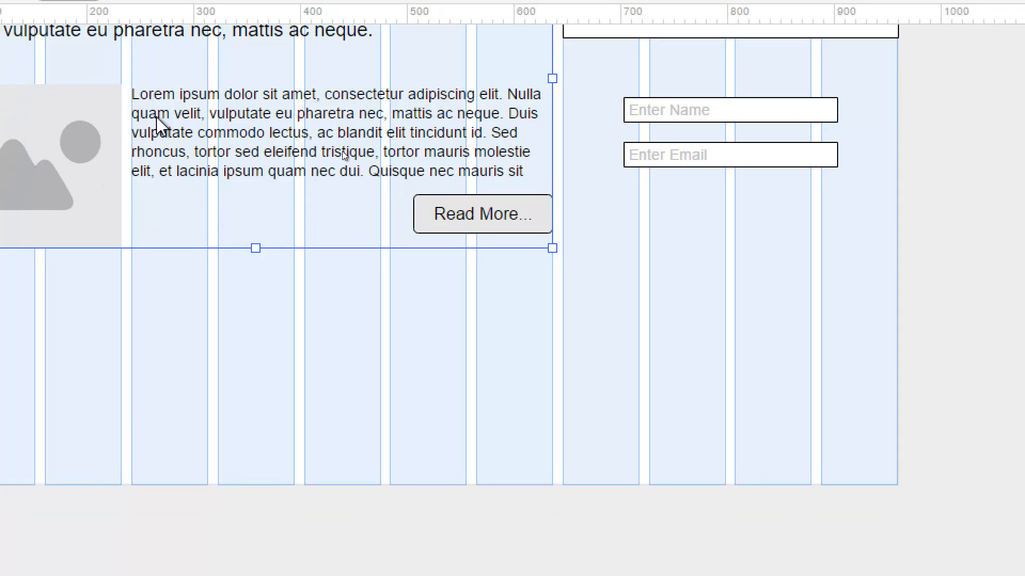
double_click(526, 204)
click(518, 204)
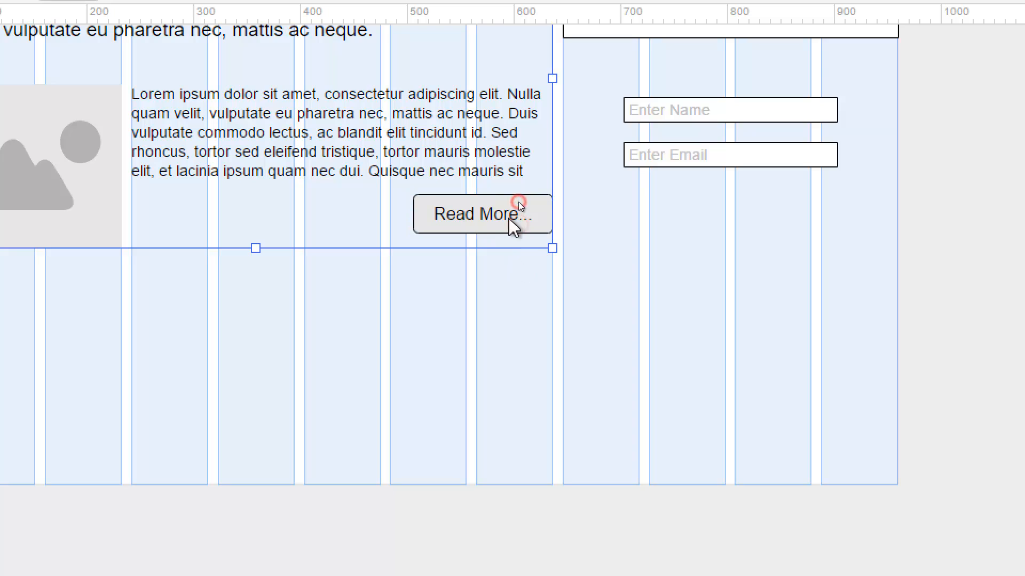
double_click(518, 204)
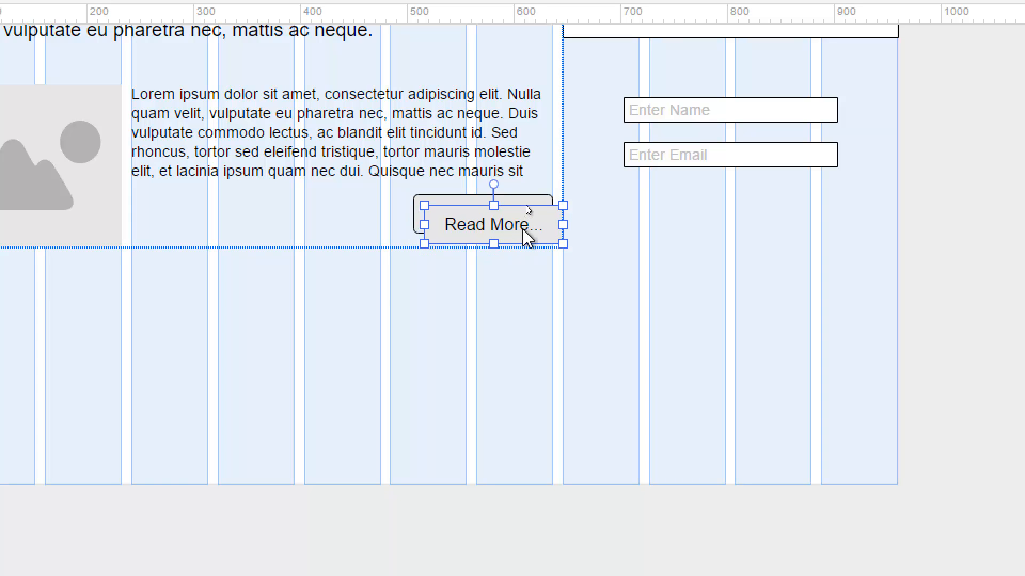
drag(517, 210, 619, 279)
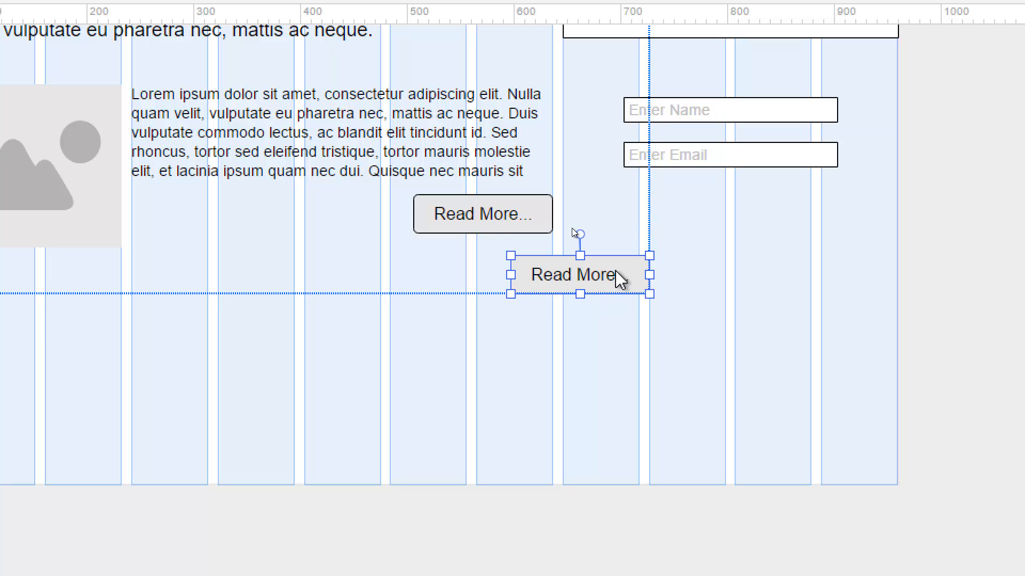
key(ctrl+z)
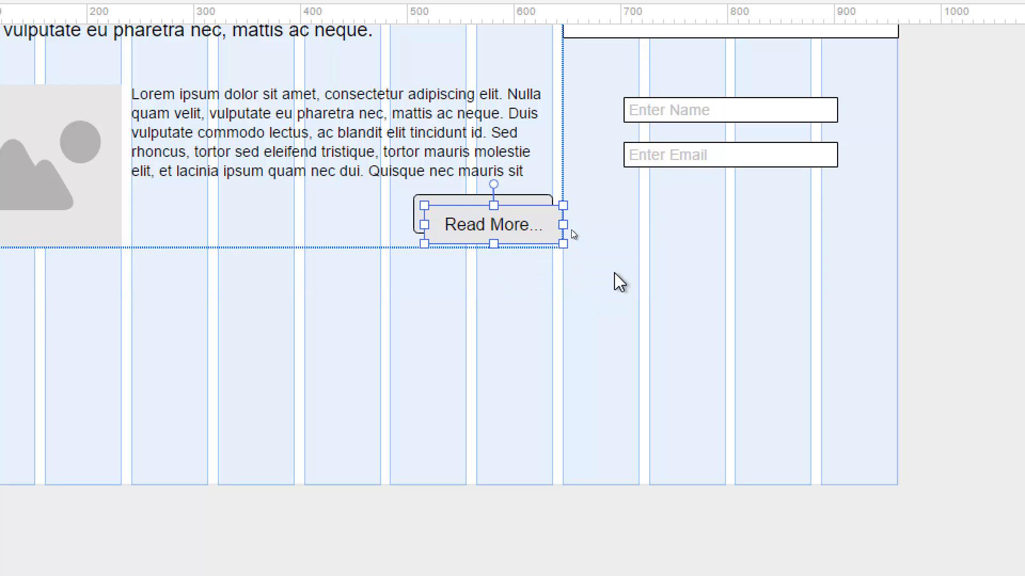
key(ctrl+z)
Step: Duplicate the Read More... button and place the copy centred below the Enter Email input
click(531, 228)
click(533, 225)
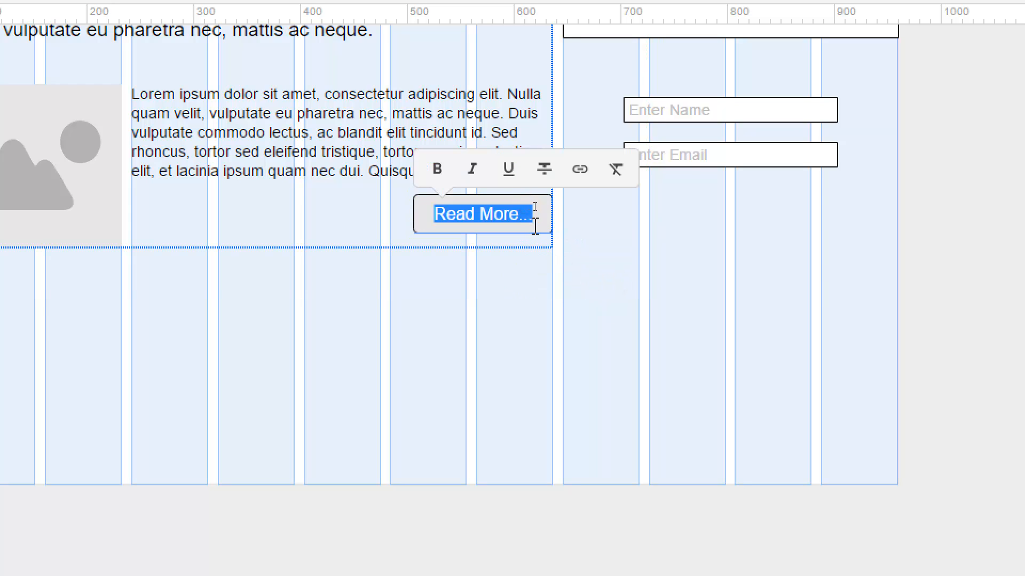
click(538, 235)
click(522, 199)
click(532, 205)
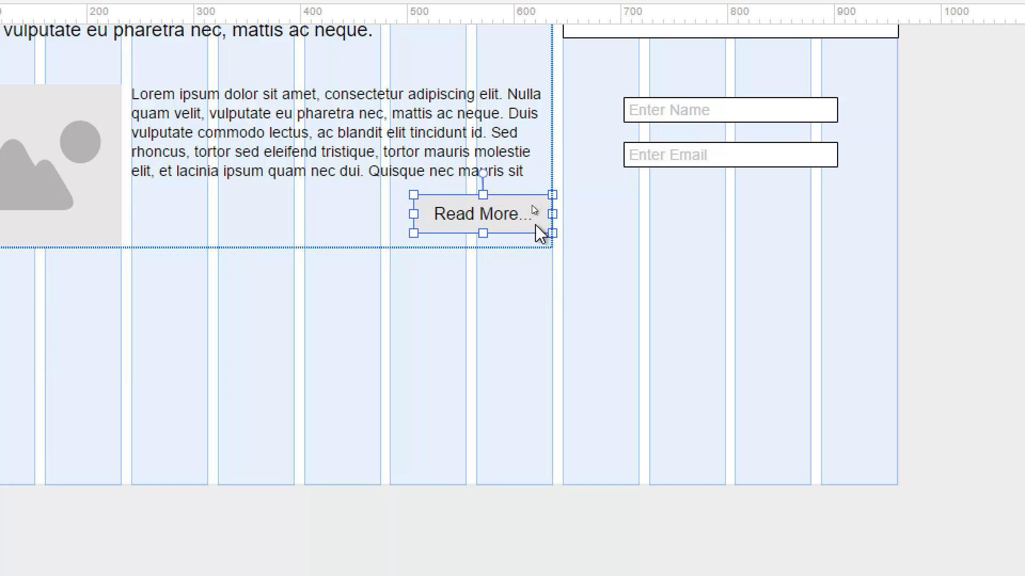
click(533, 252)
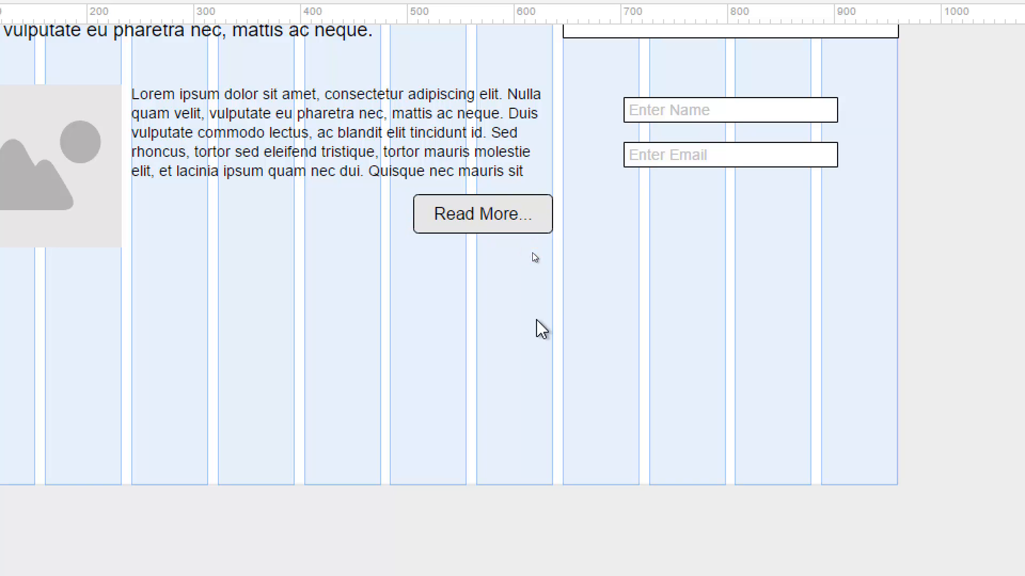
key(ctrl+v)
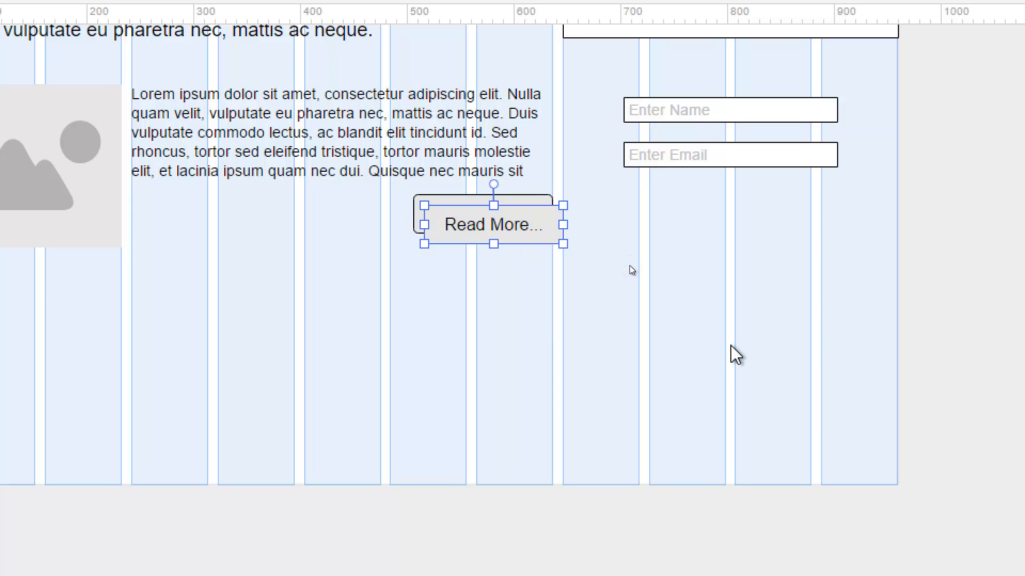
drag(529, 234, 764, 211)
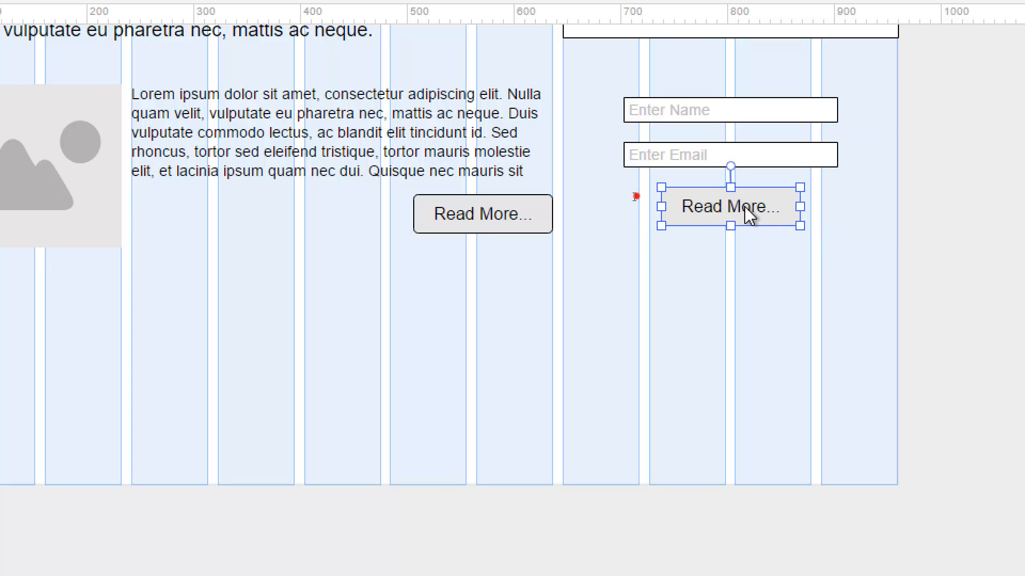
Step: Change the copied button's label to "Sign UP!"
double_click(694, 208)
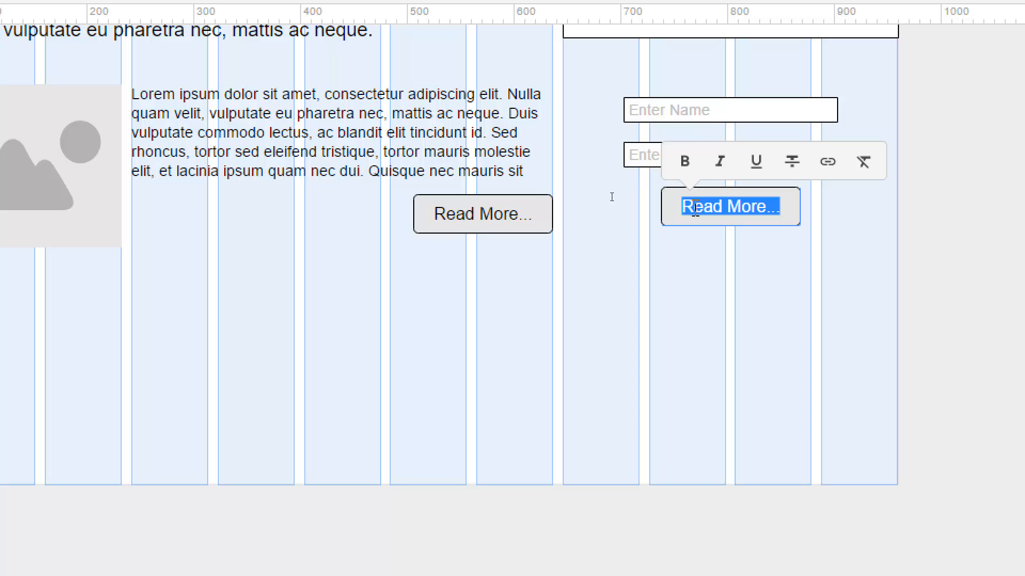
text(Sign UP)
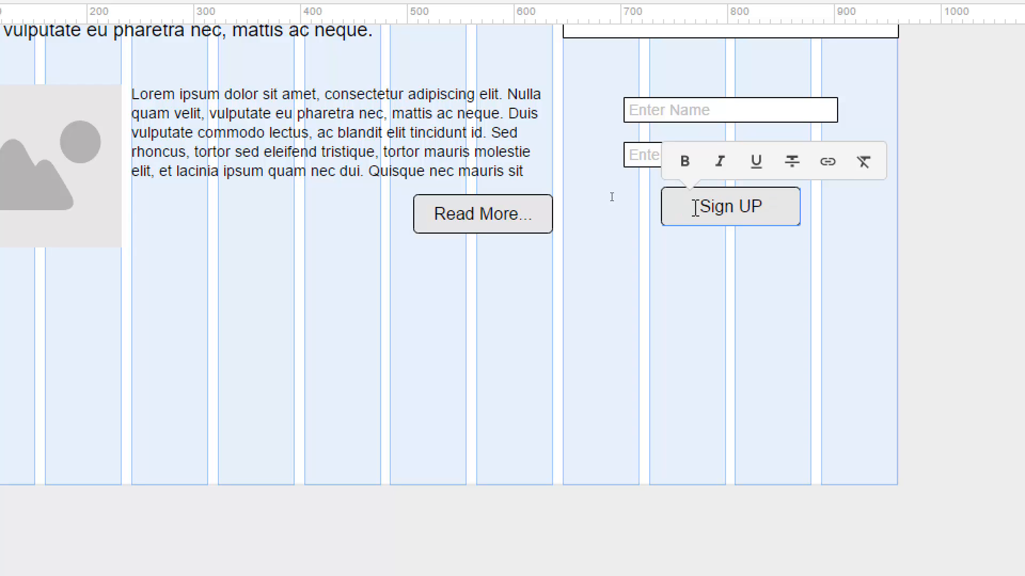
text(!)
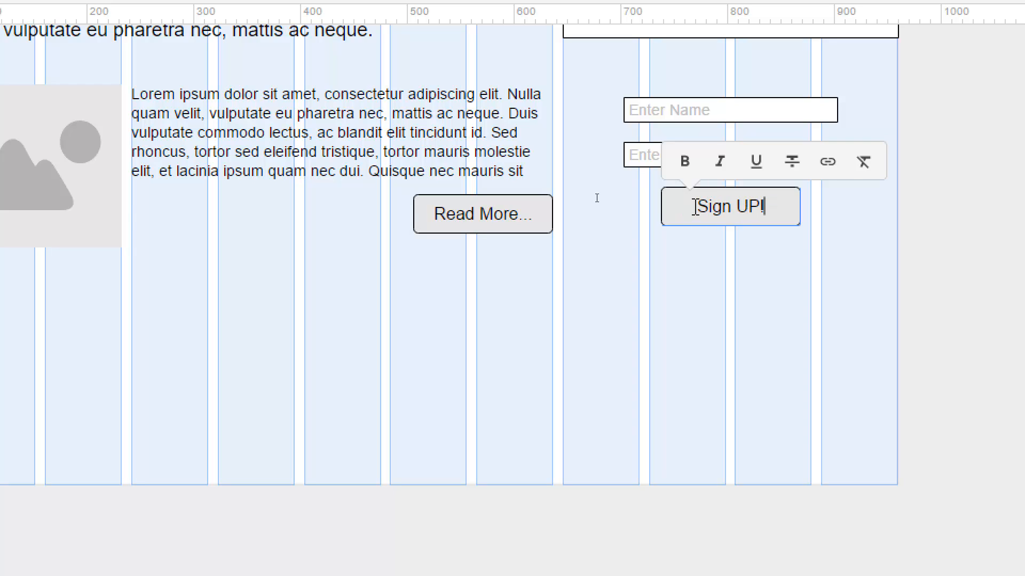
click(674, 326)
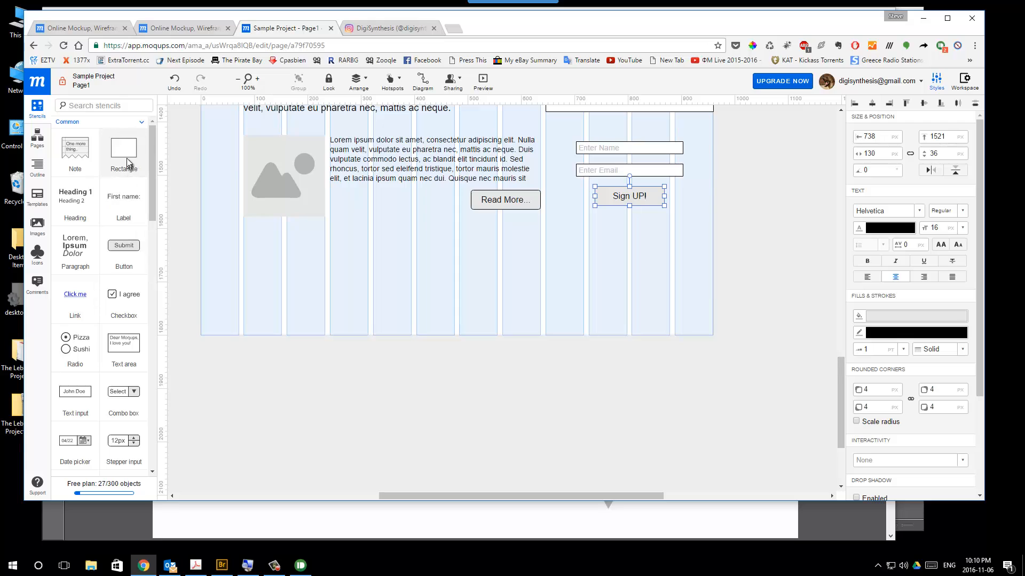
Step: Add a footer rectangle at X 0, Y 1589, about 969 by 211 px, and fill it with light grey ebebeb
drag(123, 160, 717, 223)
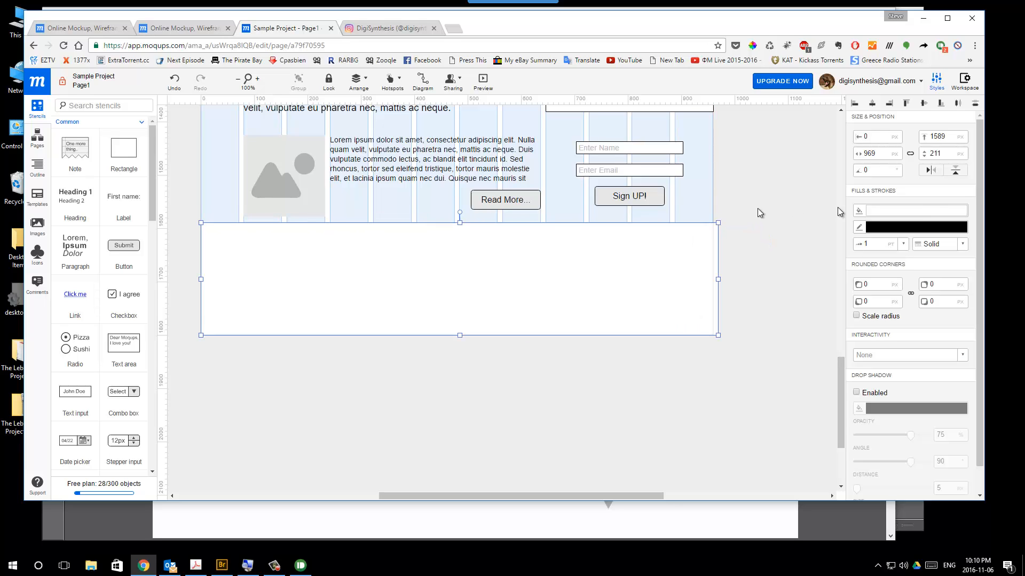
click(895, 214)
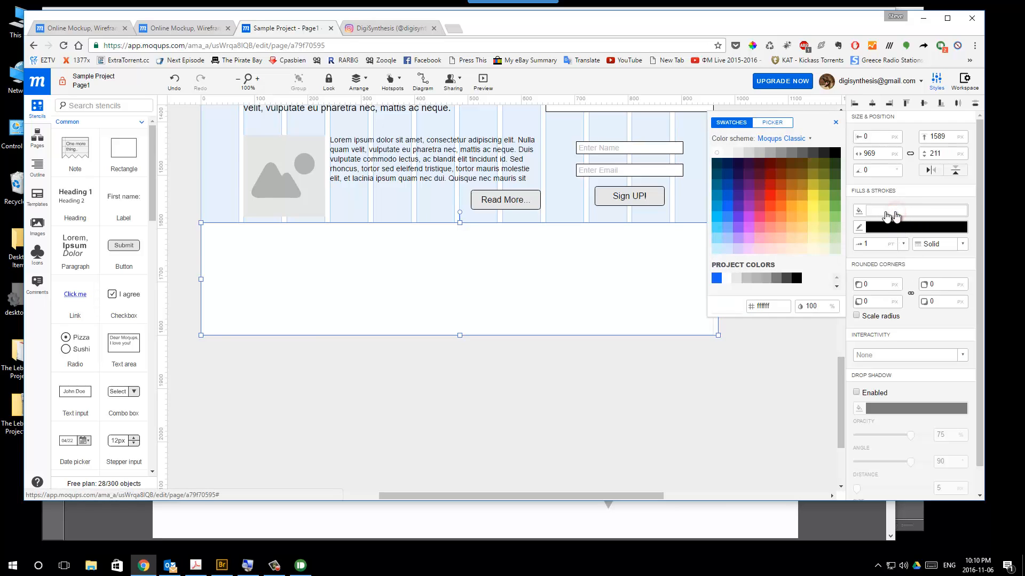
click(750, 154)
click(741, 153)
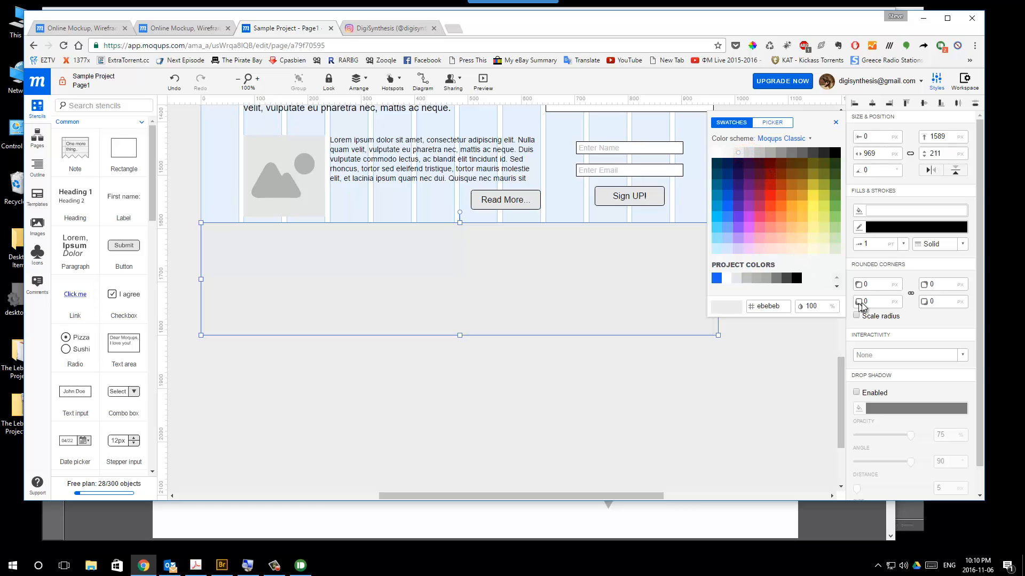
Step: Set the footer rectangle's stroke width to 0 and narrow the rectangle to 960 px to match the page width
click(914, 226)
click(906, 228)
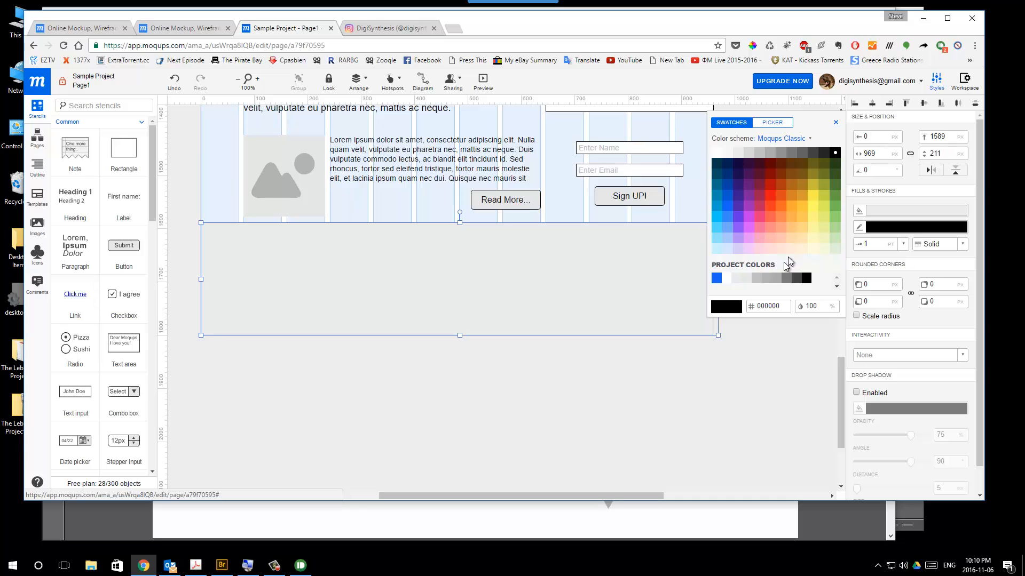
click(903, 246)
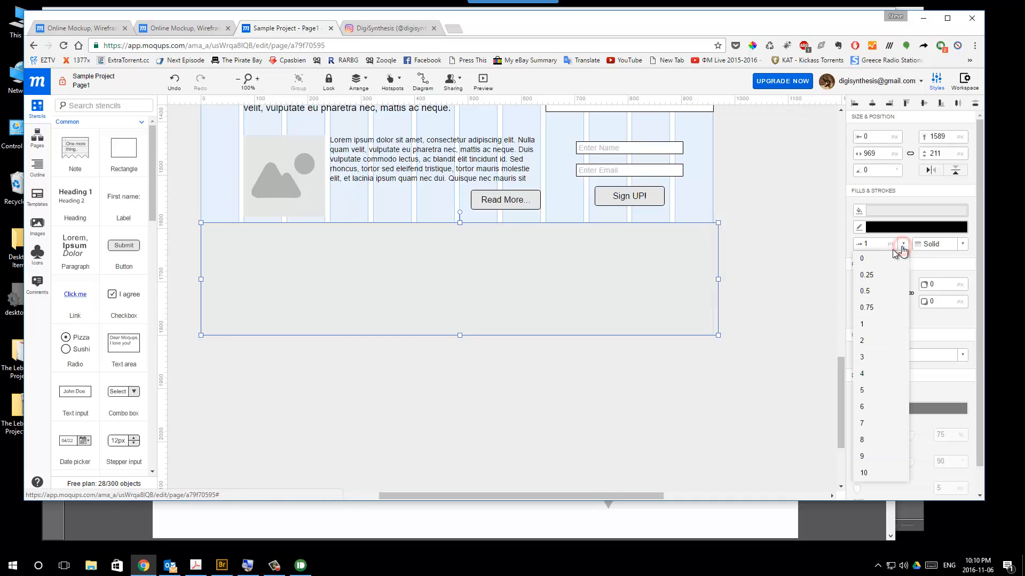
click(865, 259)
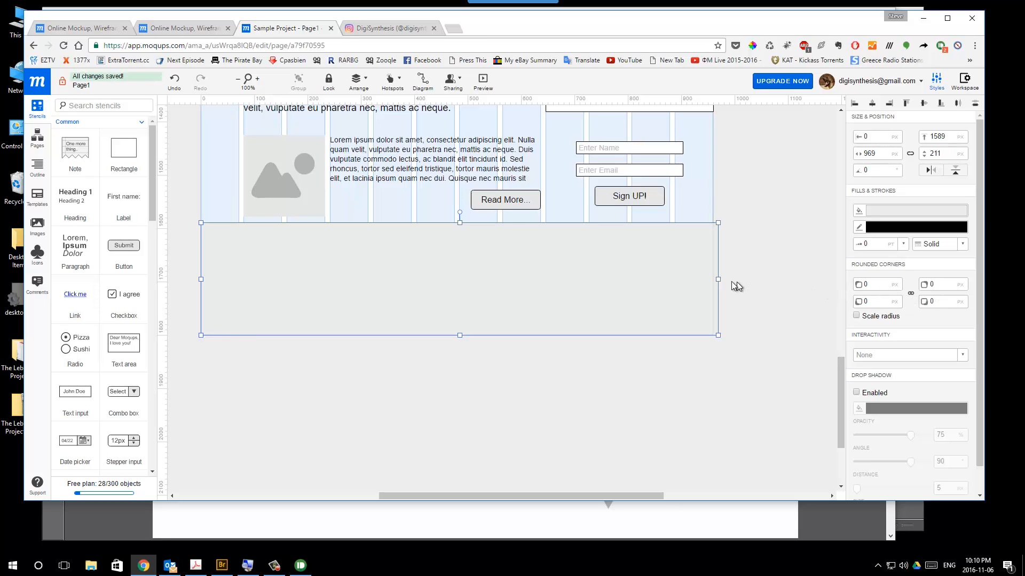
mouse_move(719, 282)
mouse_down()
mouse_move(729, 291)
mouse_move(720, 291)
mouse_up()
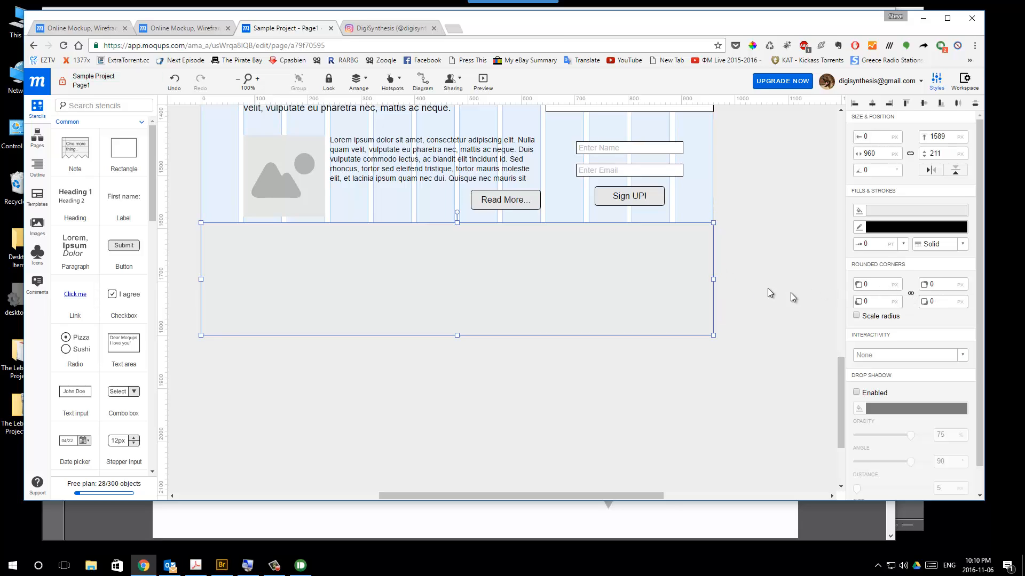
Step: Set all rounded corners of the Sign UP! button to 20 px
click(660, 205)
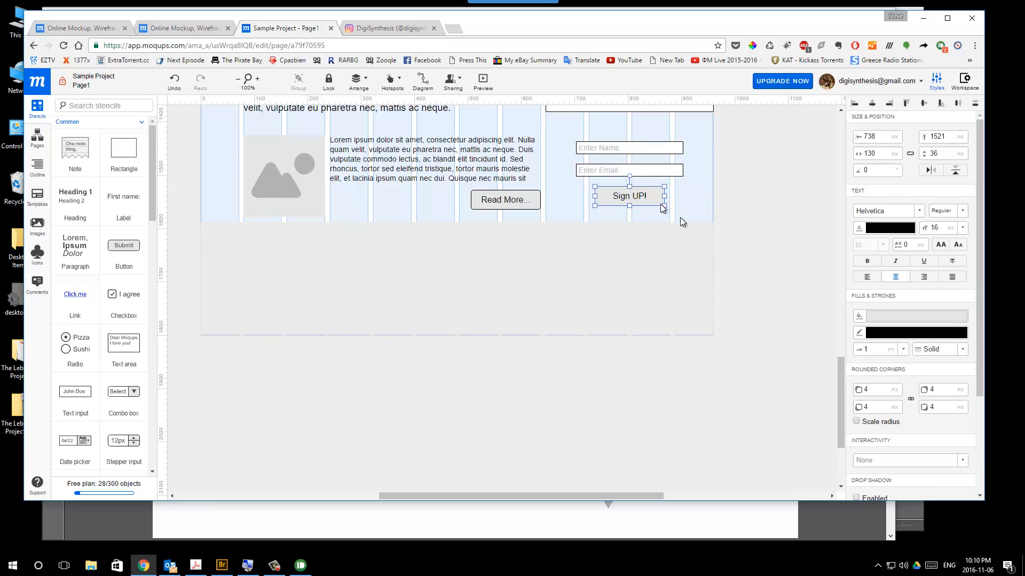
scroll(894, 393, down, 3)
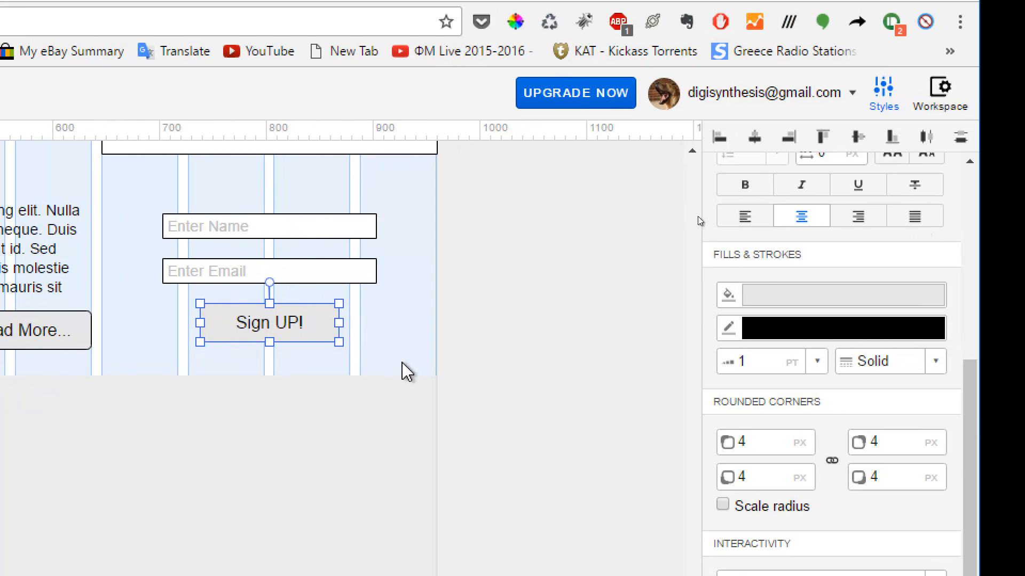
click(757, 442)
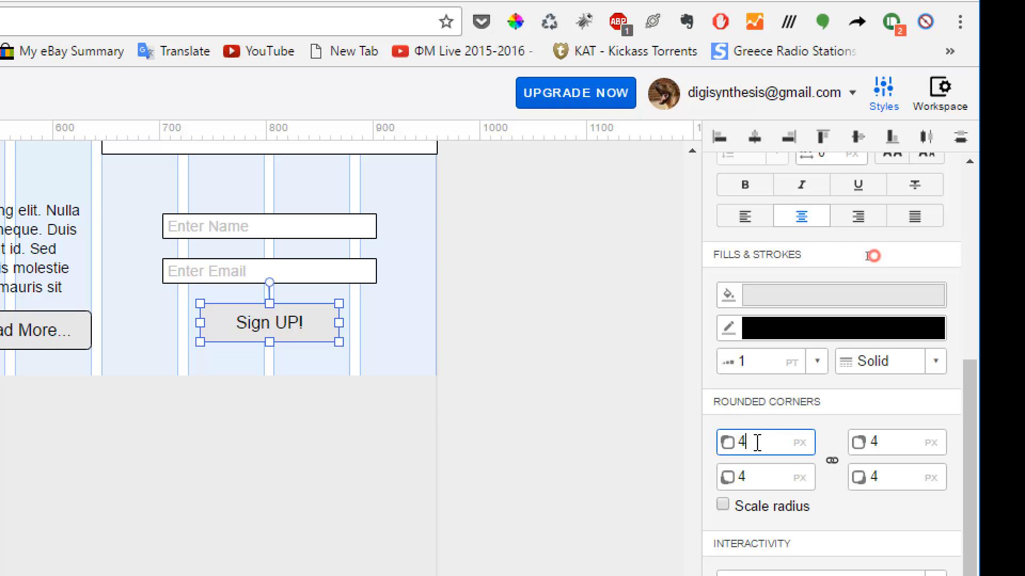
drag(757, 442, 731, 445)
key(Up)
key(Up)
key(Up)
key(Up)
key(Up)
key(Up)
key(Up)
key(Up)
key(Up)
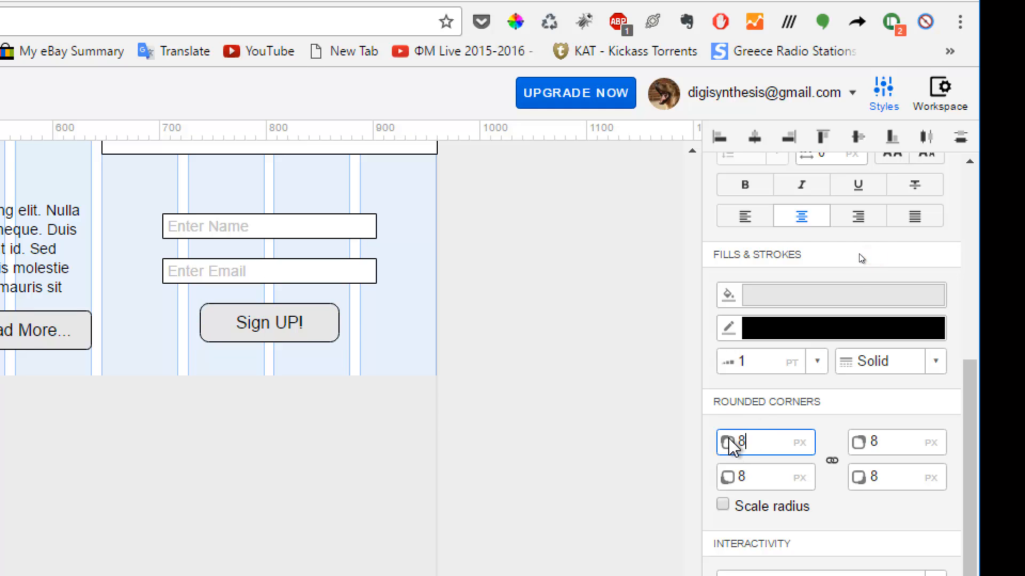
key(Up)
key(Up)
key(Up)
key(Up)
key(Up)
key(Up)
key(Up)
key(Up)
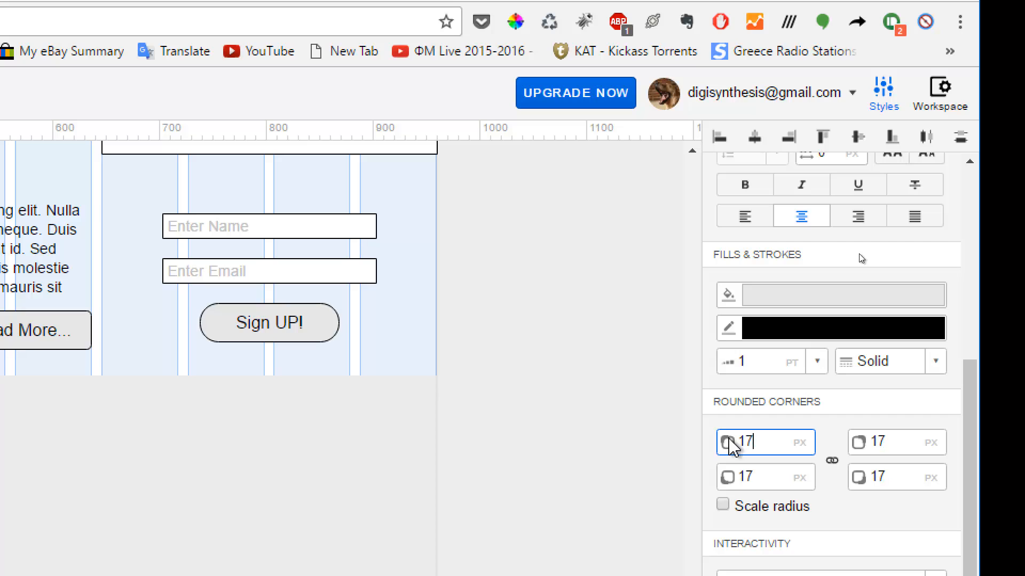
key(Up)
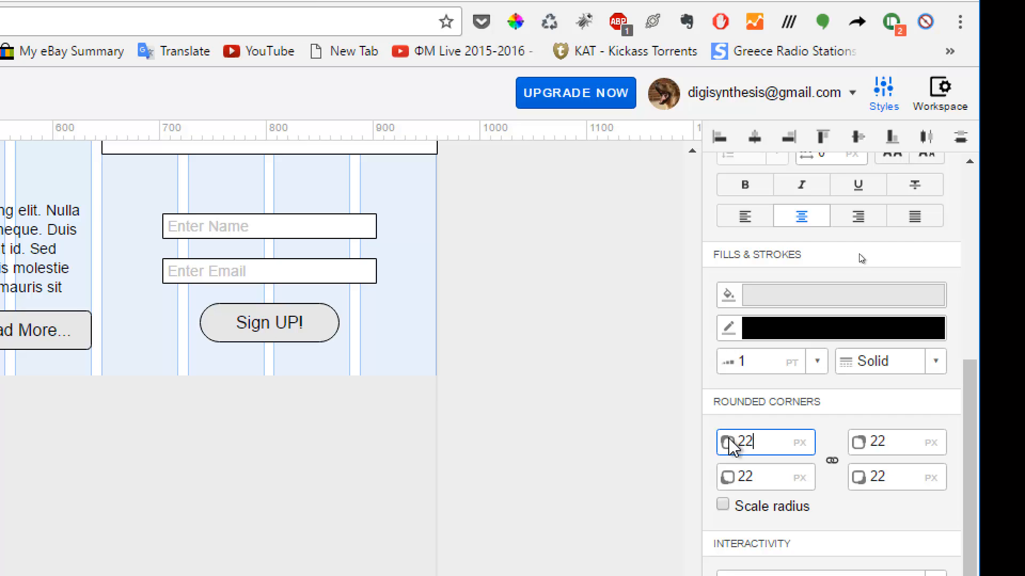
key(Down)
key(Down)
key(Down)
key(Up)
key(Up)
key(Down)
key(Down)
key(Down)
key(Down)
key(Down)
key(Down)
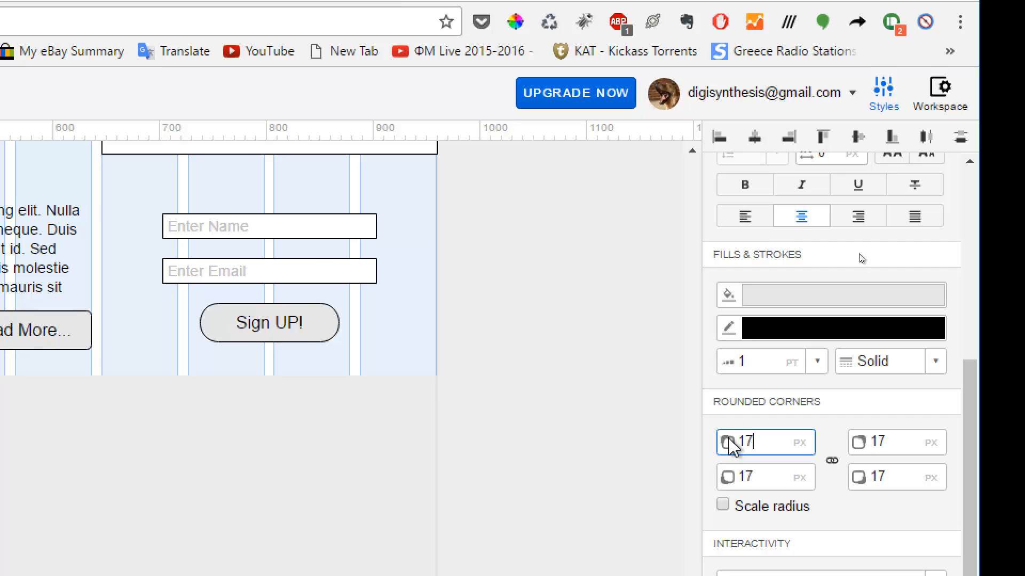
key(Up)
key(Up)
key(Up)
key(Up)
key(Up)
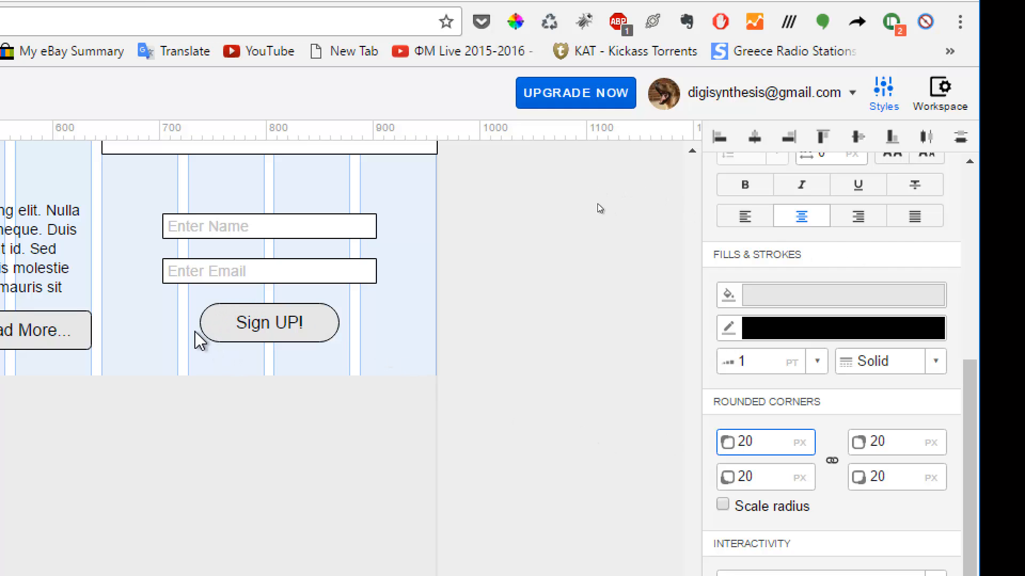
Step: Make the Sign UP! button taller by extending its lower edge, and set its rounded corners to 36 px
click(296, 340)
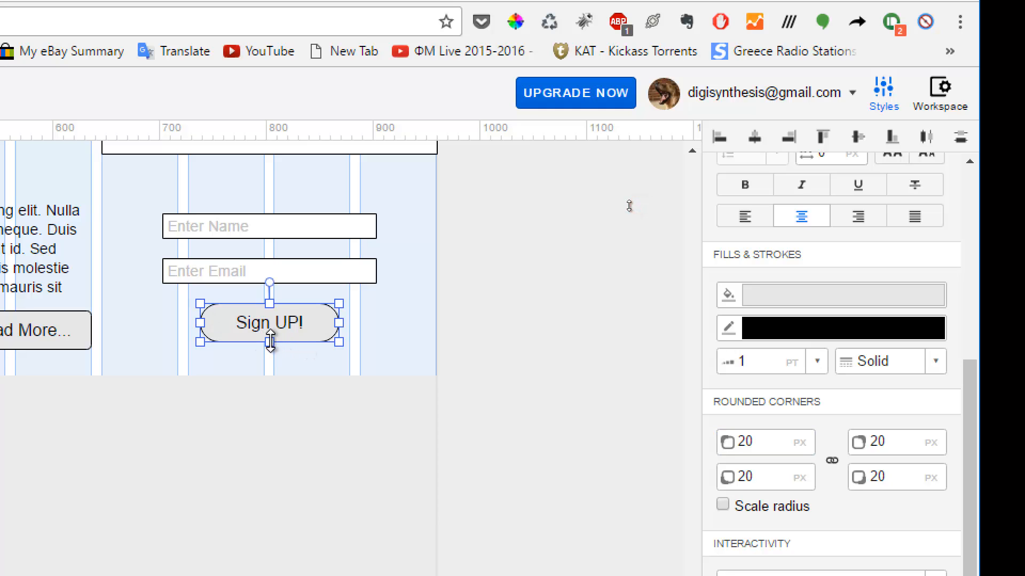
drag(269, 342, 279, 373)
click(783, 443)
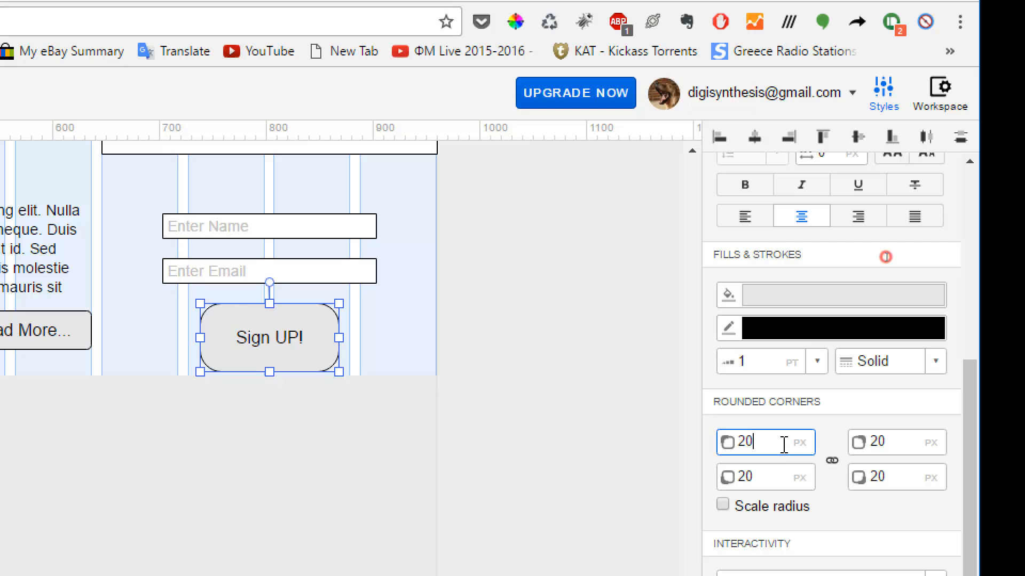
key(Up)
key(Up)
key(Up)
key(Up)
key(Up)
key(Up)
key(Up)
key(Up)
key(Up)
key(Up)
key(Up)
key(Up)
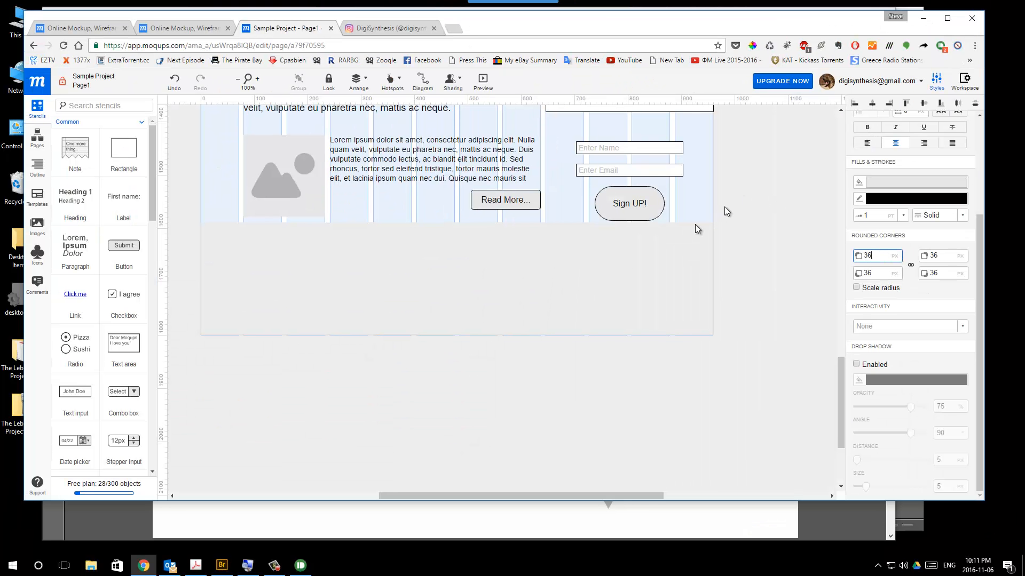
Step: Add a 250 by 160 px map to the footer at about X 28, Y 1615
click(534, 274)
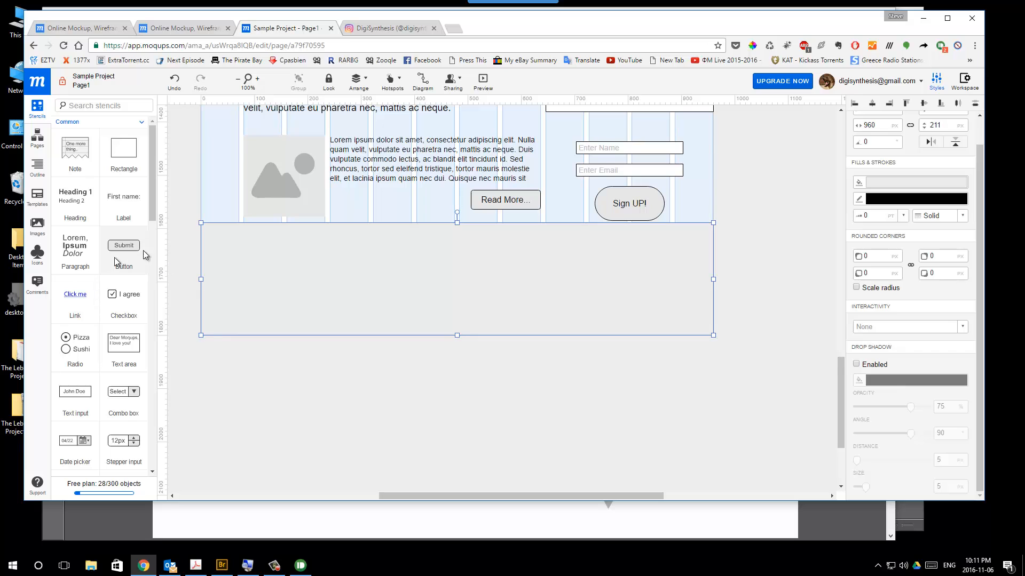
scroll(133, 258, down, 5)
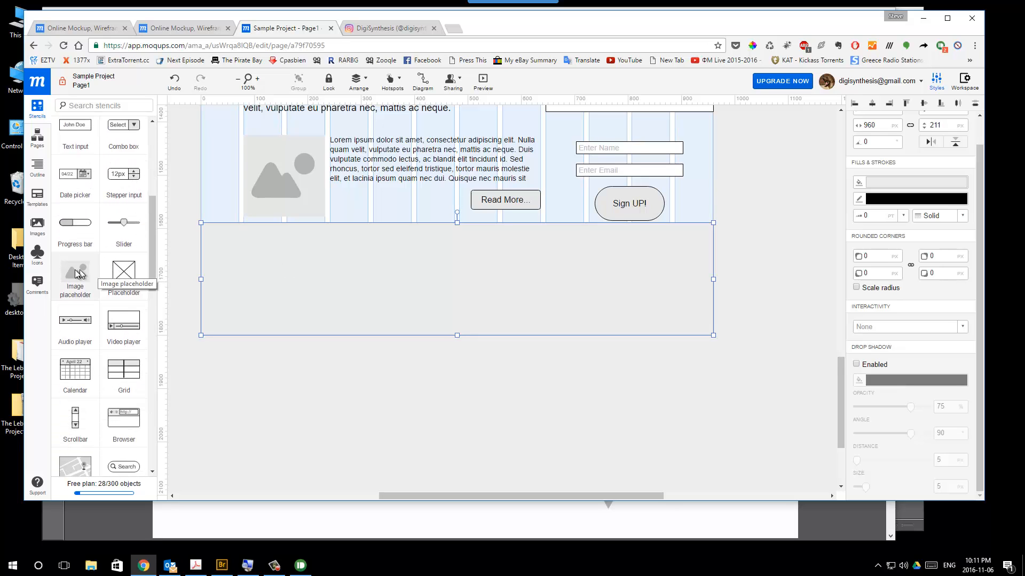
scroll(109, 268, down, 5)
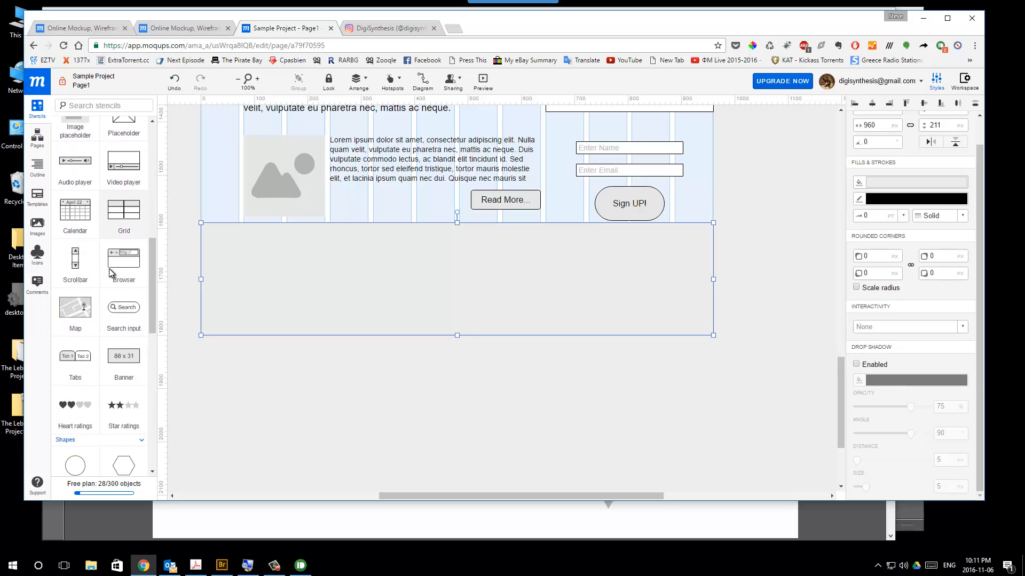
drag(75, 207, 216, 236)
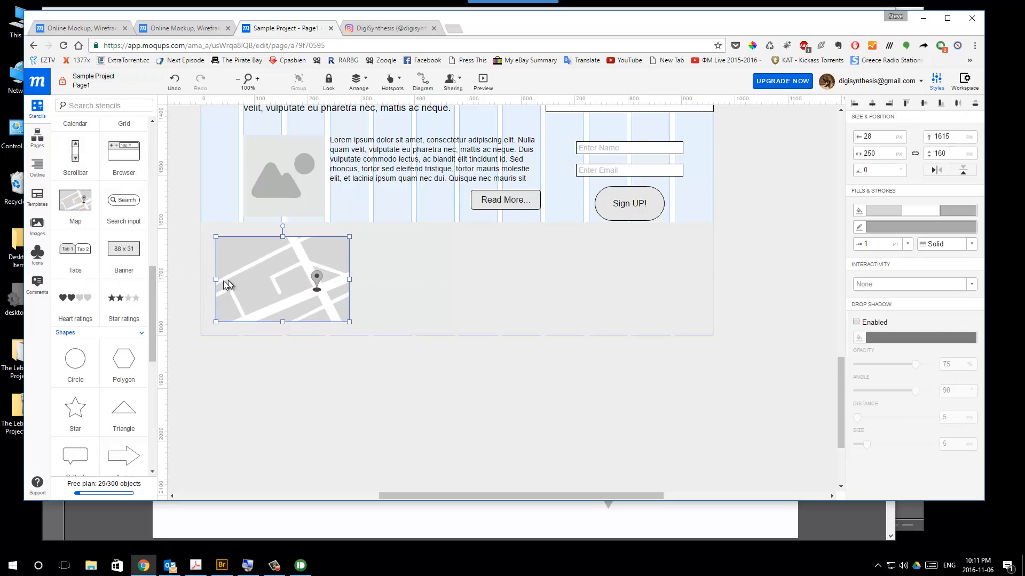
Step: Move the footer map to X 646, Y 1619 and add a vertical menu to the footer at X 80, Y 1611
scroll(107, 288, up, 5)
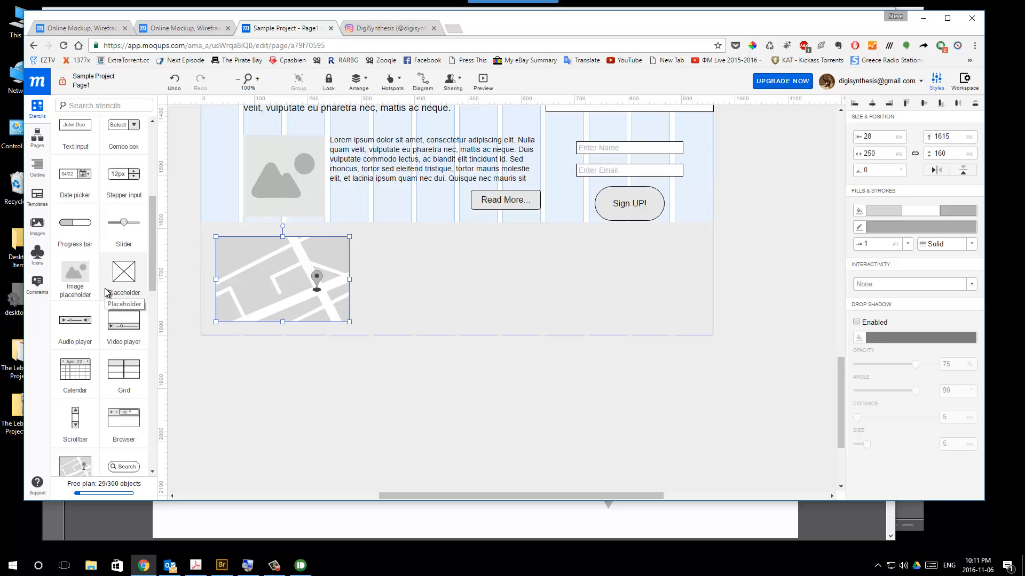
scroll(113, 288, up, 5)
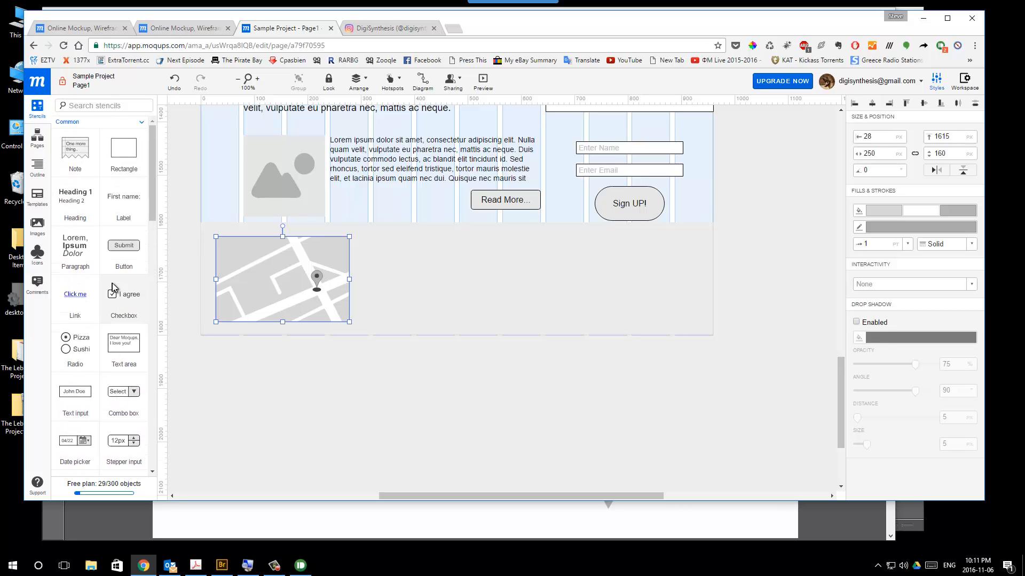
scroll(113, 288, down, 14)
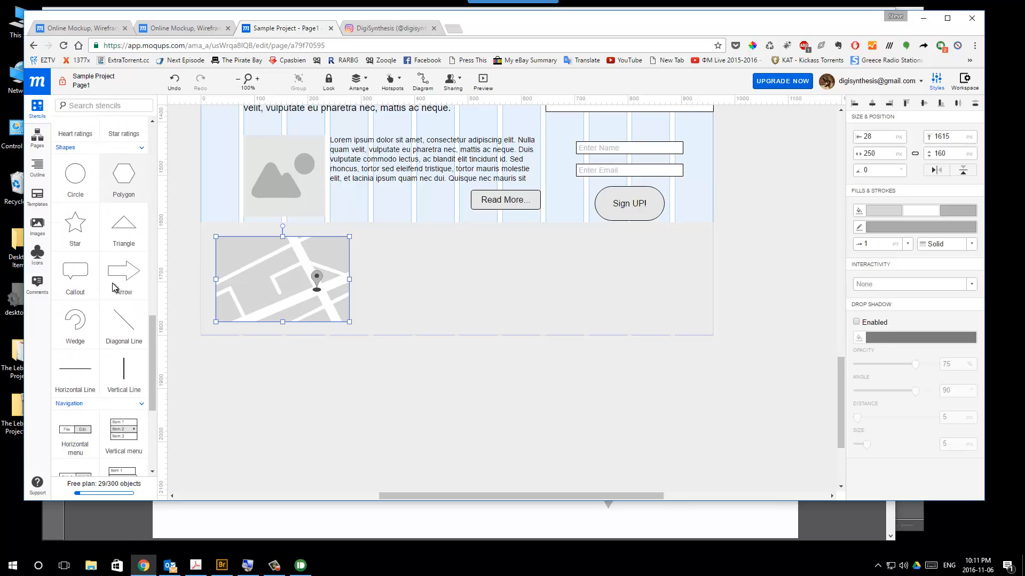
scroll(113, 288, down, 4)
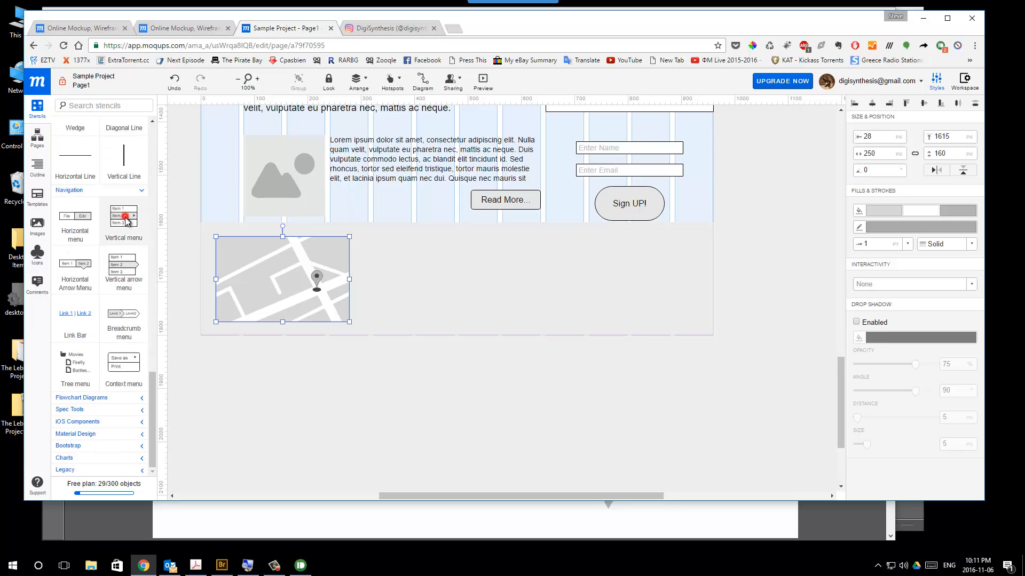
drag(263, 264, 591, 266)
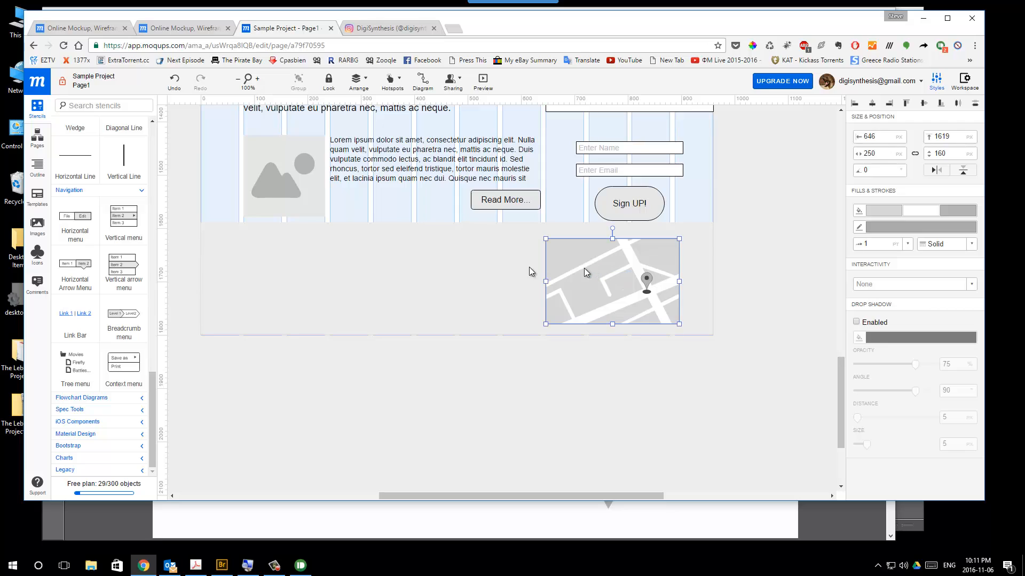
drag(119, 270, 247, 238)
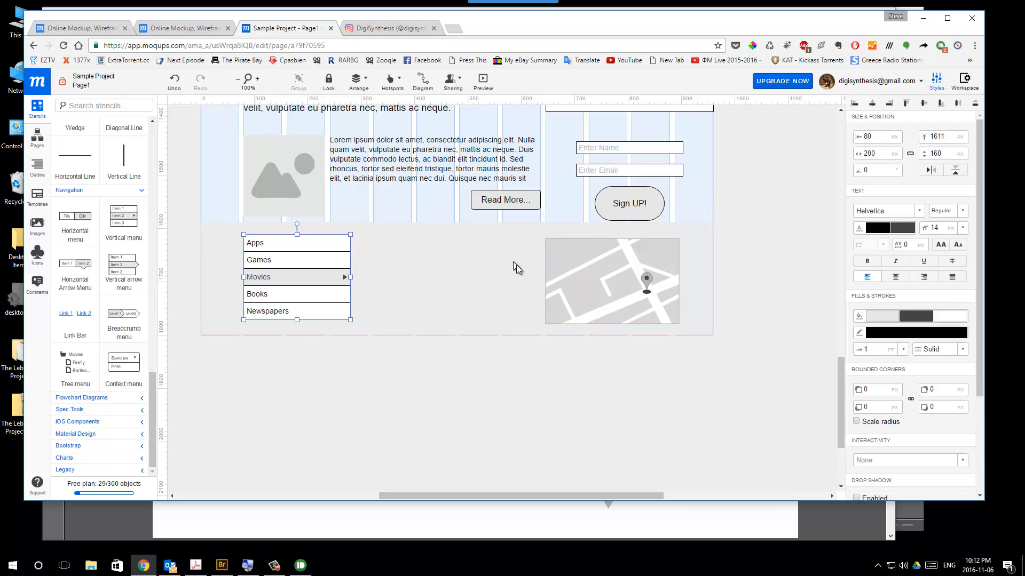
Step: Shrink the footer map to about 237 by 152 px from its lower corner
click(591, 278)
drag(677, 324, 672, 319)
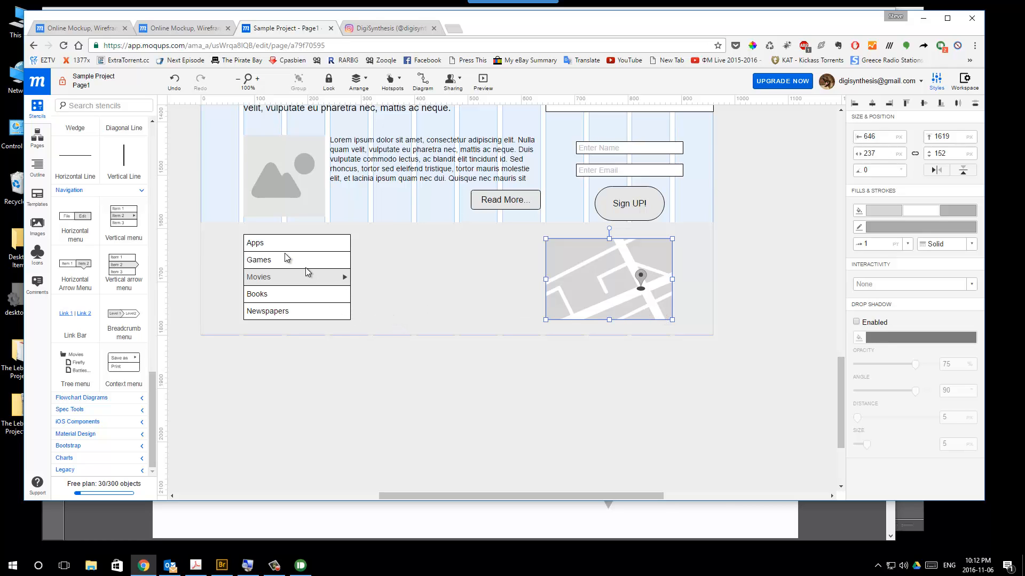
Step: Set the stroke width of the footer's vertical menu to 0
scroll(300, 277, up, 10)
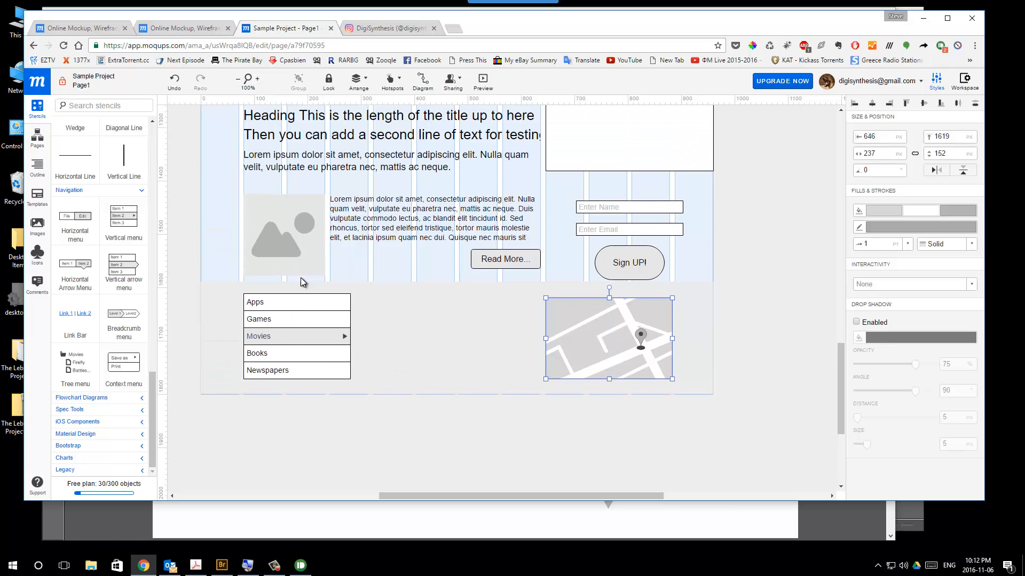
scroll(360, 240, up, 4)
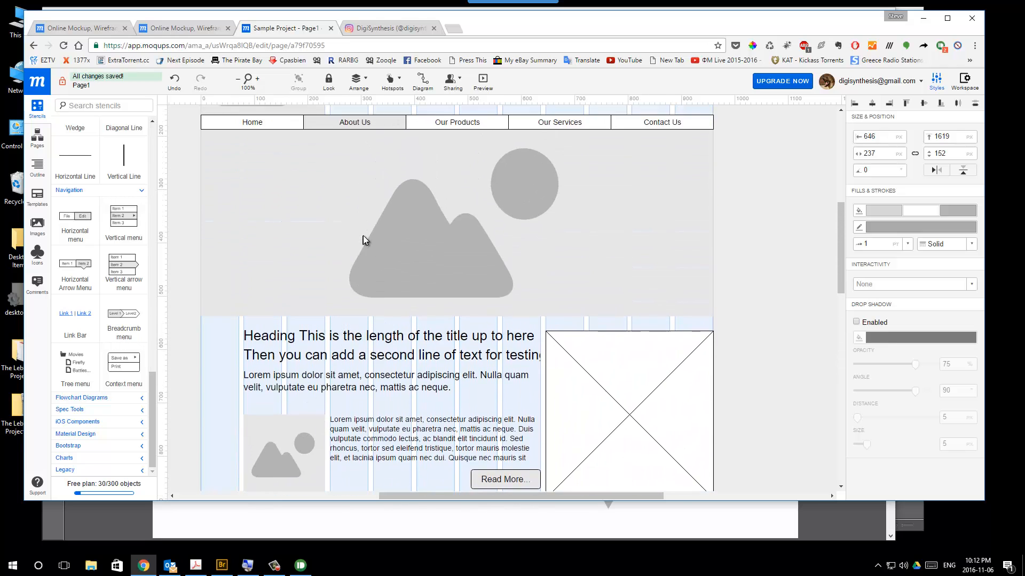
scroll(471, 321, down, 6)
scroll(427, 324, down, 10)
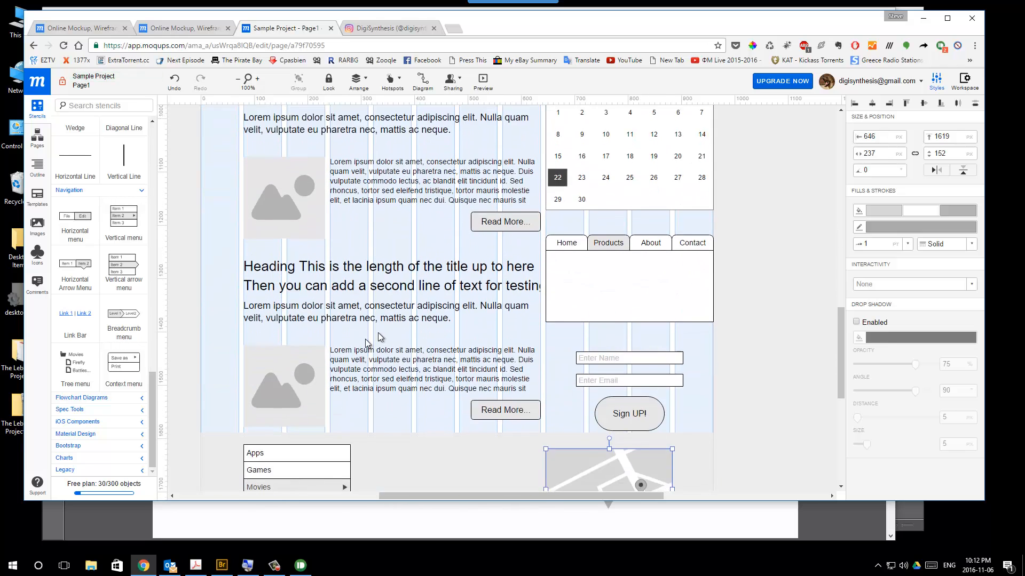
click(318, 251)
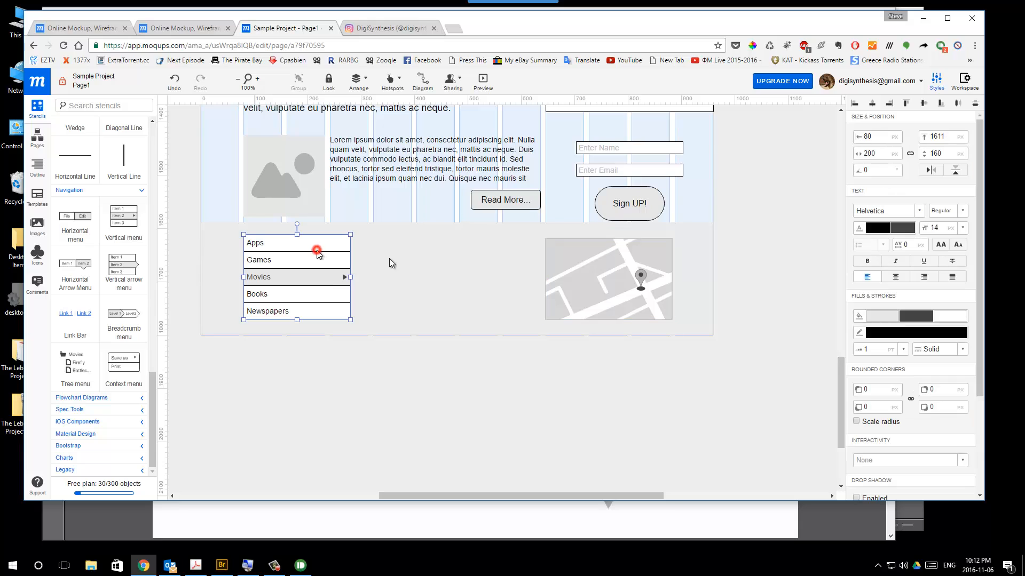
click(903, 349)
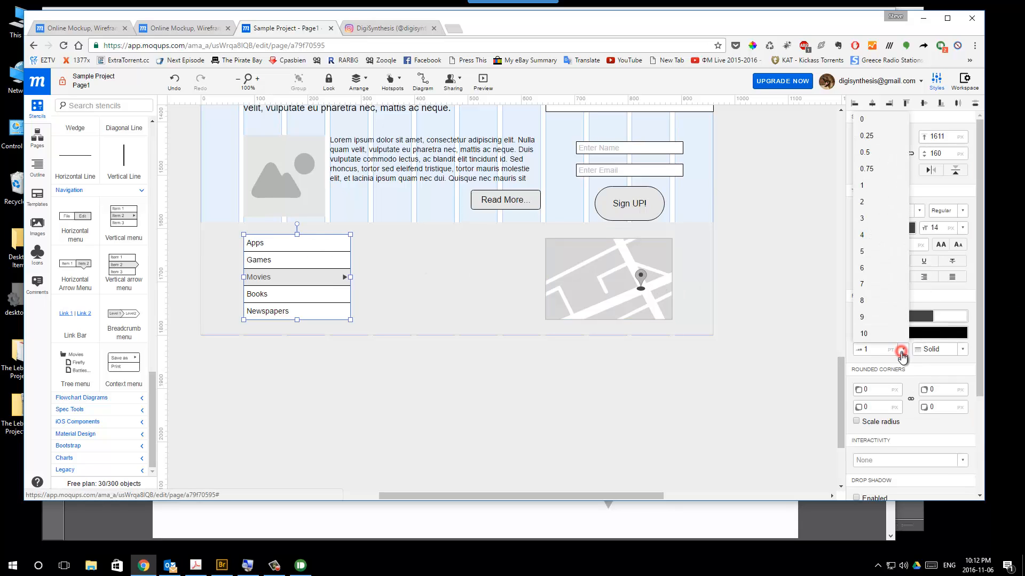
click(872, 121)
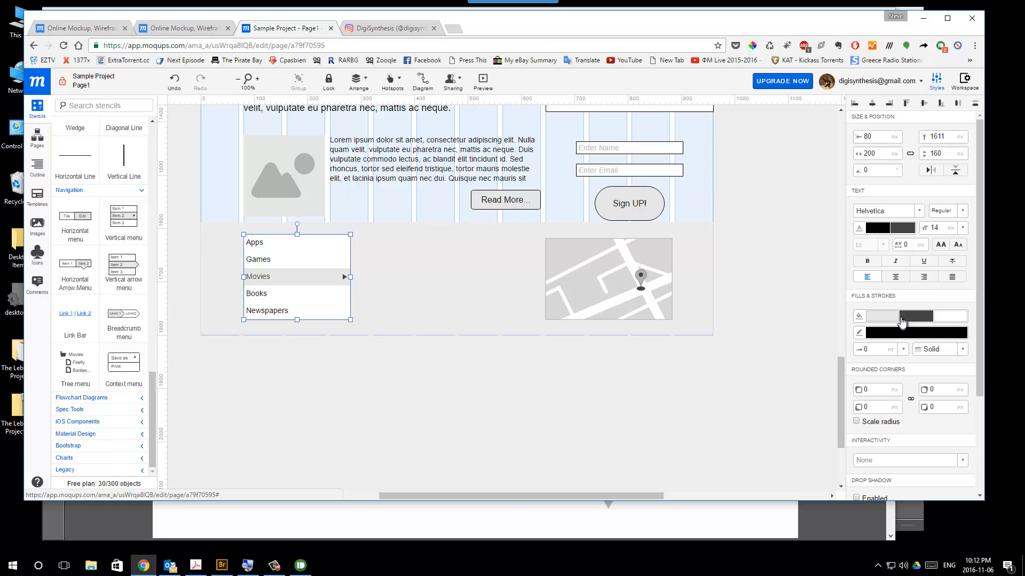
Step: Replace the white fill of the footer's vertical menu with light grey ebebeb to match the footer background
click(886, 318)
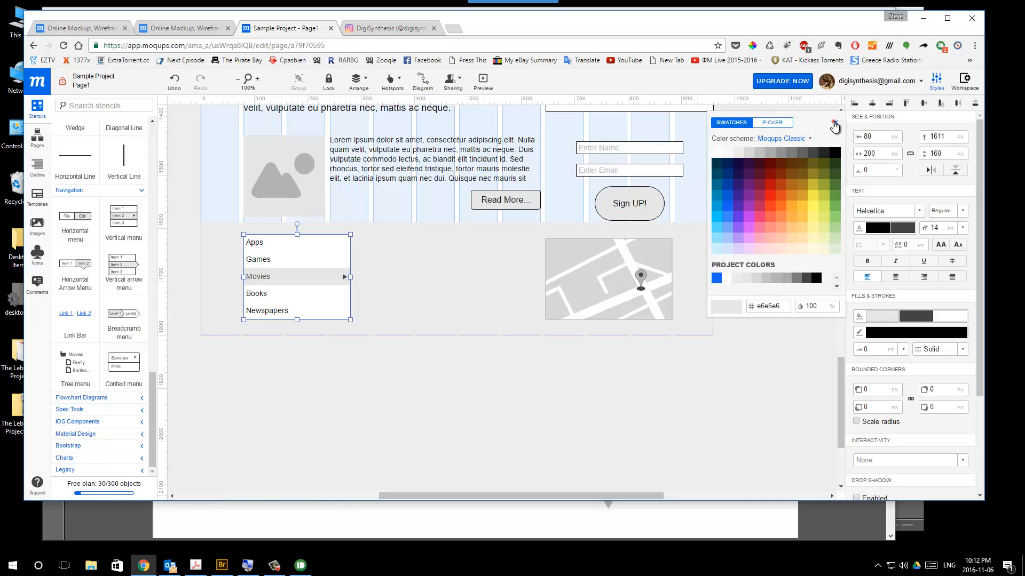
click(834, 126)
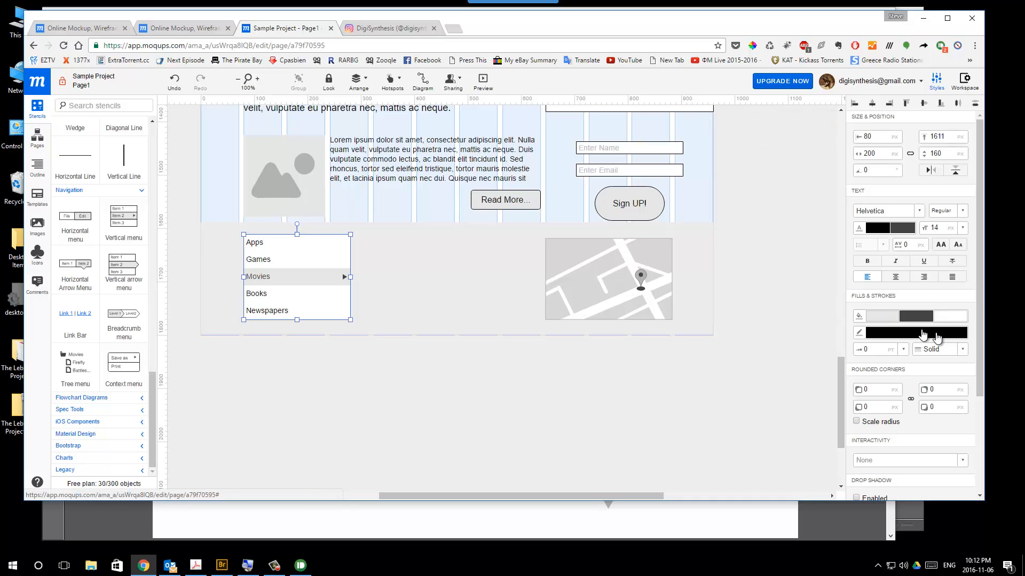
click(952, 319)
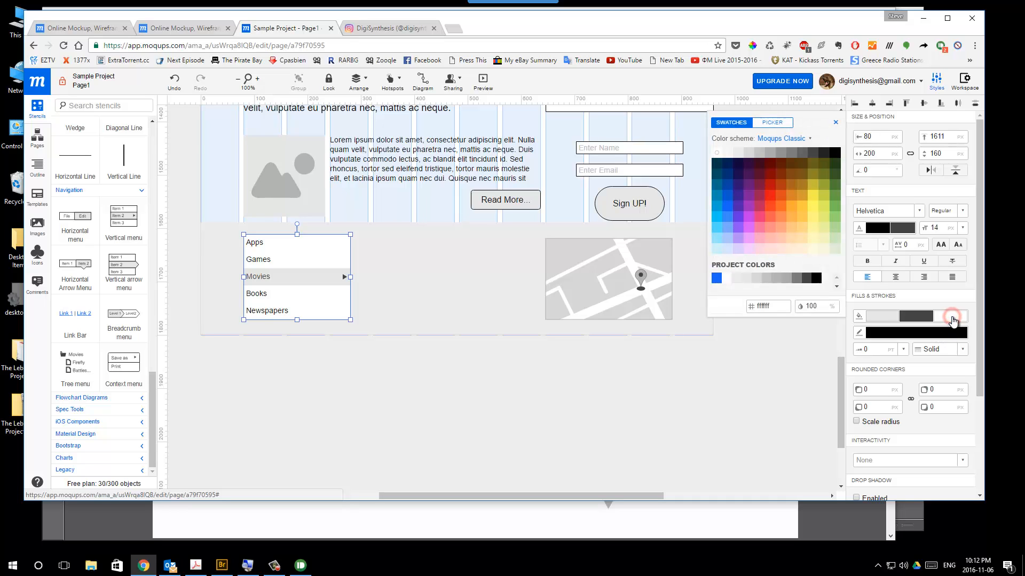
click(750, 154)
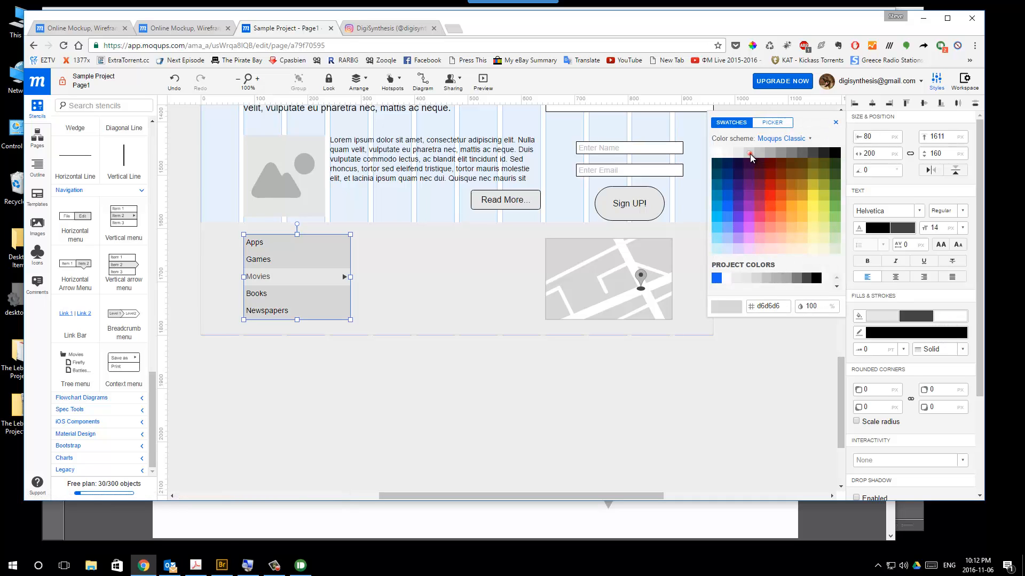
click(738, 153)
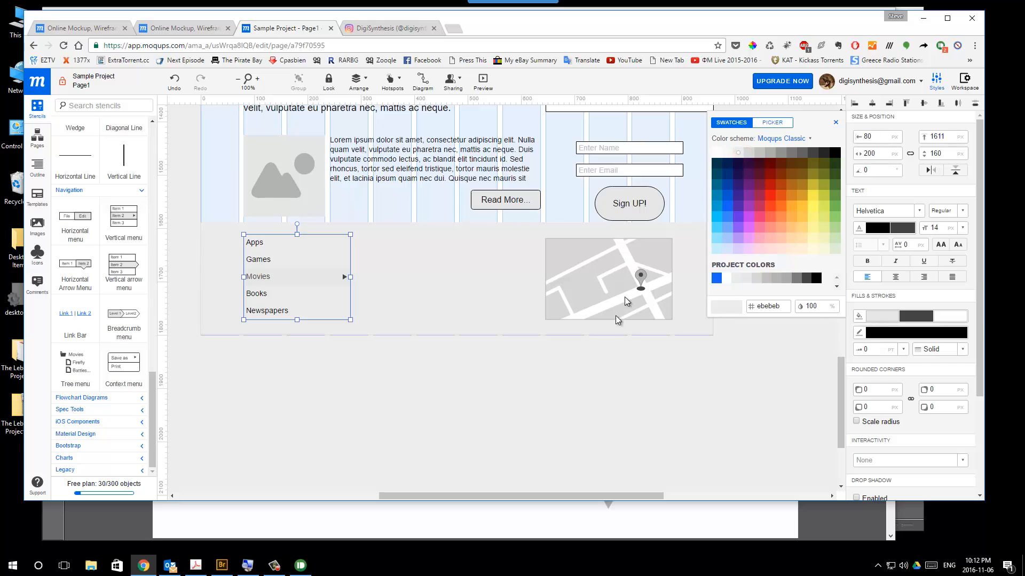
click(659, 407)
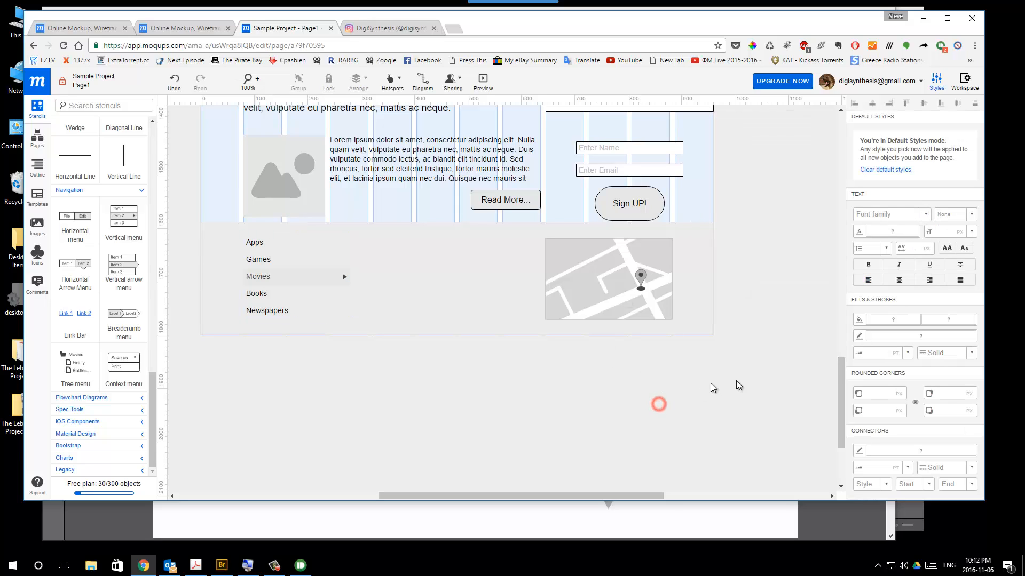
Step: Underline the item text of the footer's vertical menu
click(262, 302)
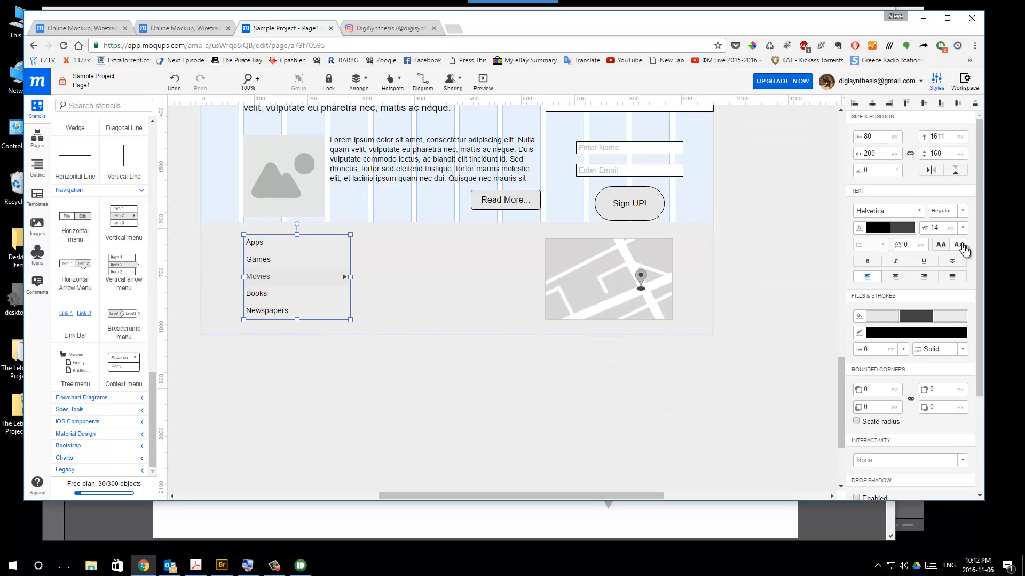
click(931, 263)
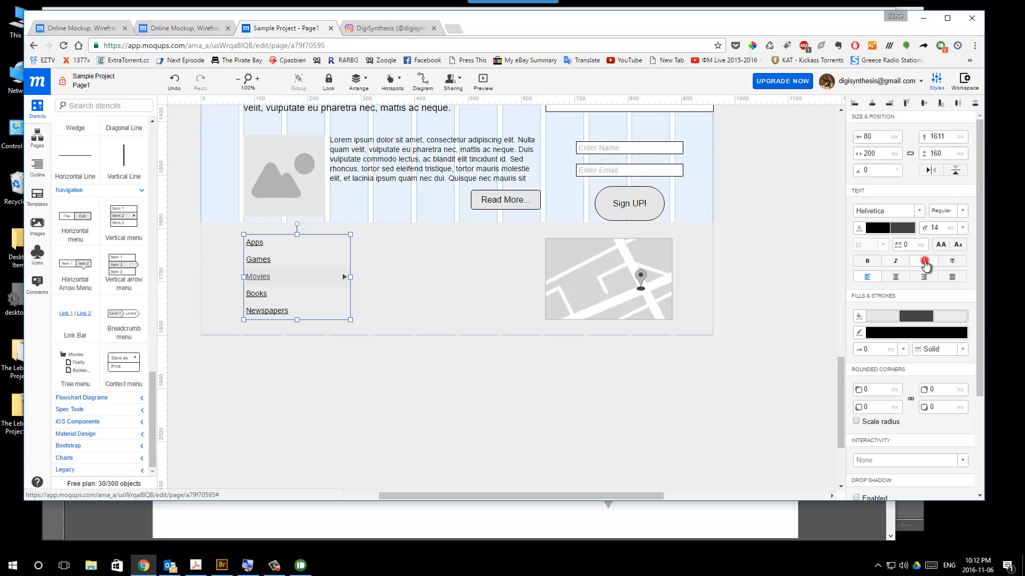
click(454, 421)
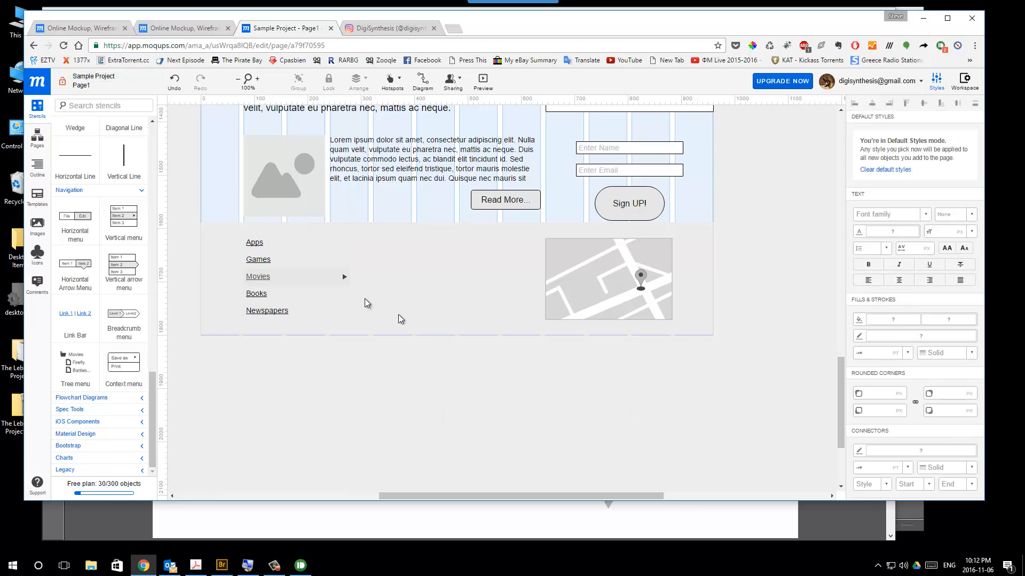
Step: Review the wireframe from banner to footer, viewing the whole page at 25% and its content area at 50%
scroll(418, 306, up, 10)
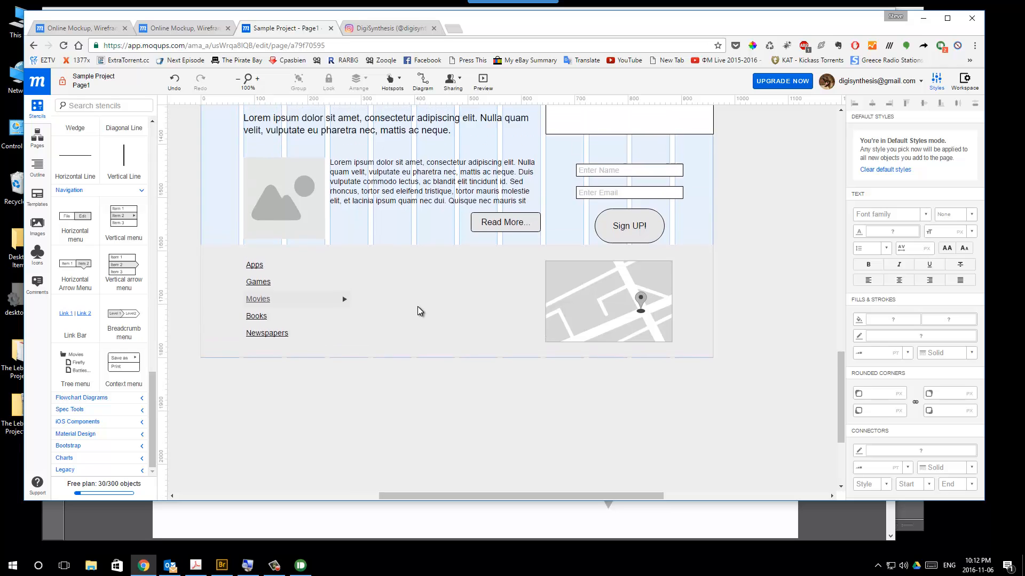
scroll(417, 306, up, 2)
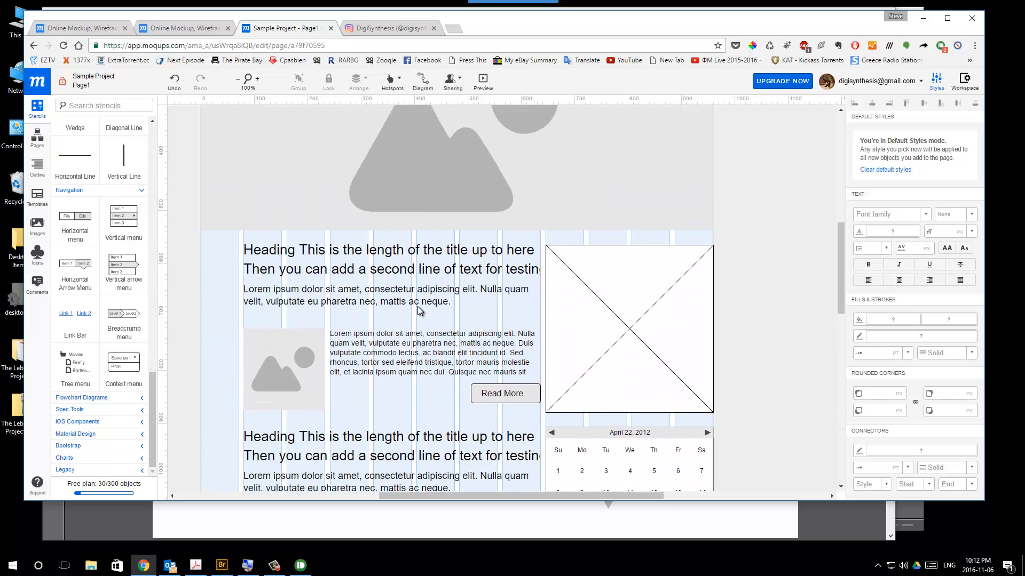
scroll(418, 306, down, 5)
scroll(419, 309, up, 5)
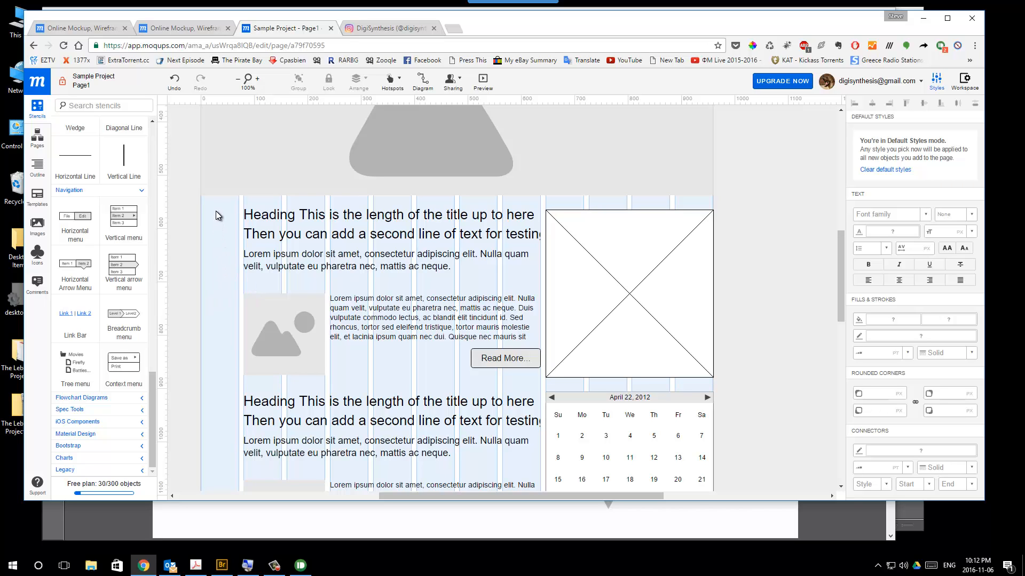
key(super)
click(280, 163)
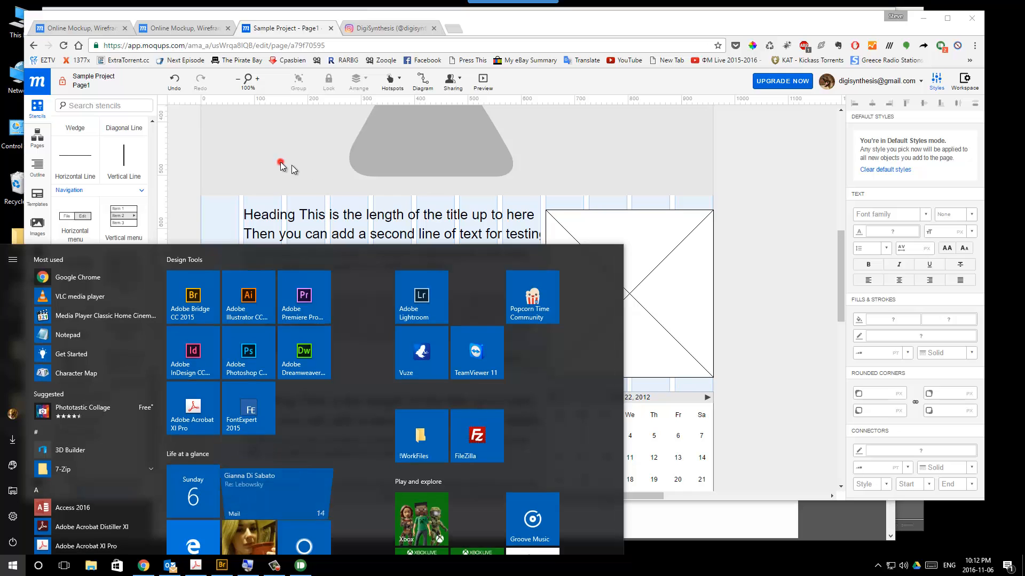
key(ctrl+minus)
key(ctrl+minus)
key(ctrl+minus)
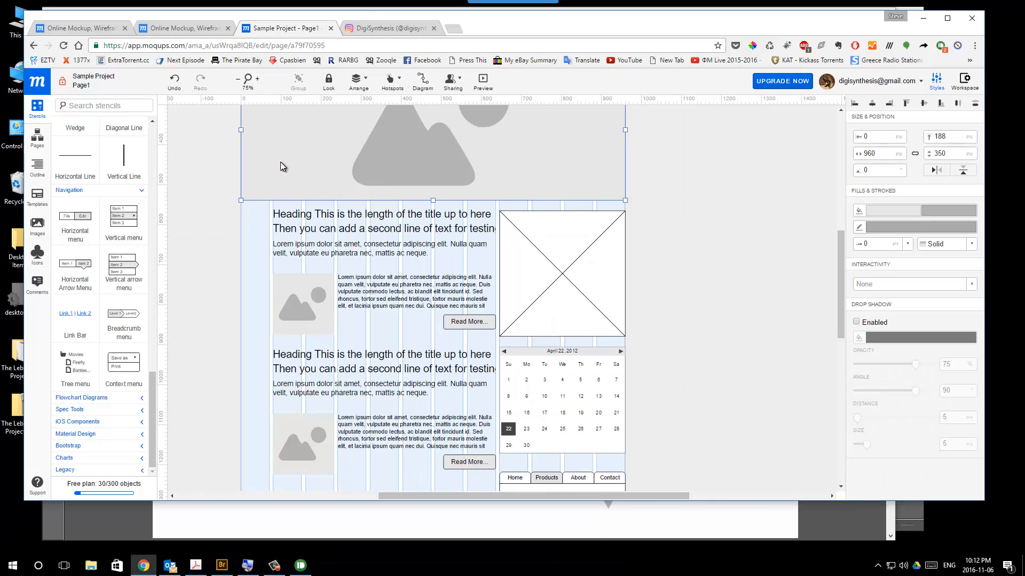
key(ctrl+minus)
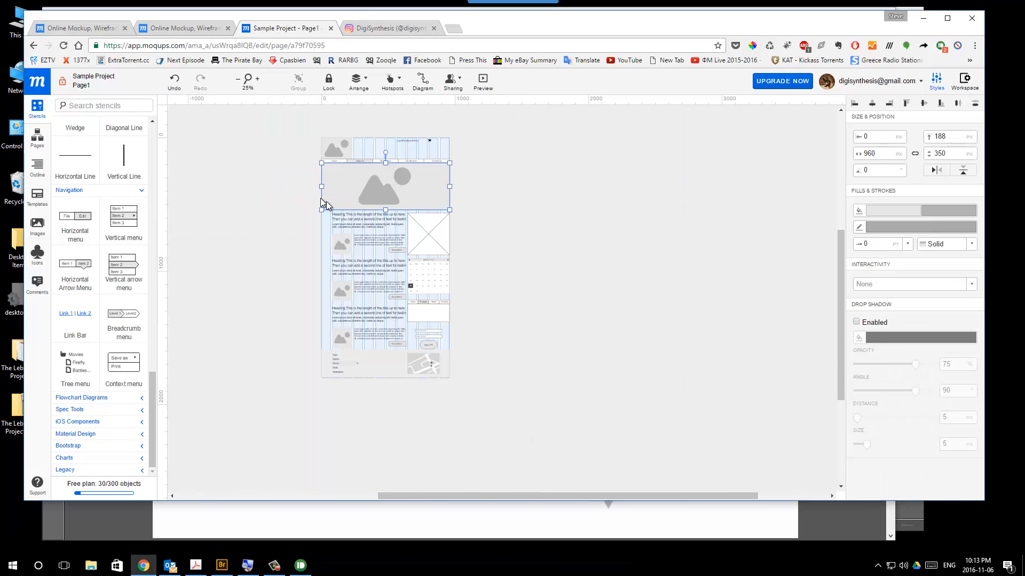
key(ctrl+plus)
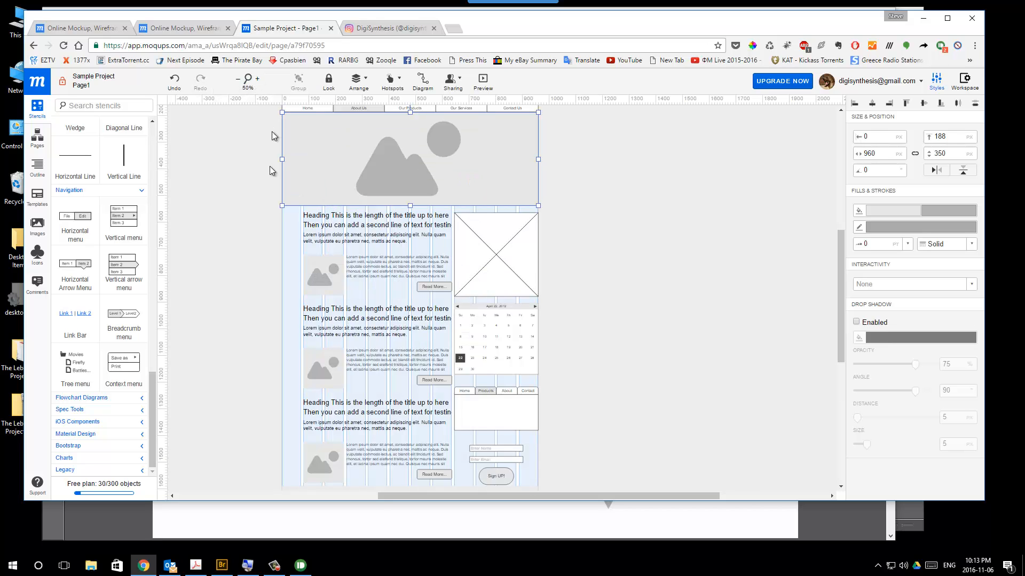
Step: Select the three heading, text and image blocks together and move them to X 0, flush with the page's left edge
drag(261, 214, 419, 455)
drag(381, 357, 362, 358)
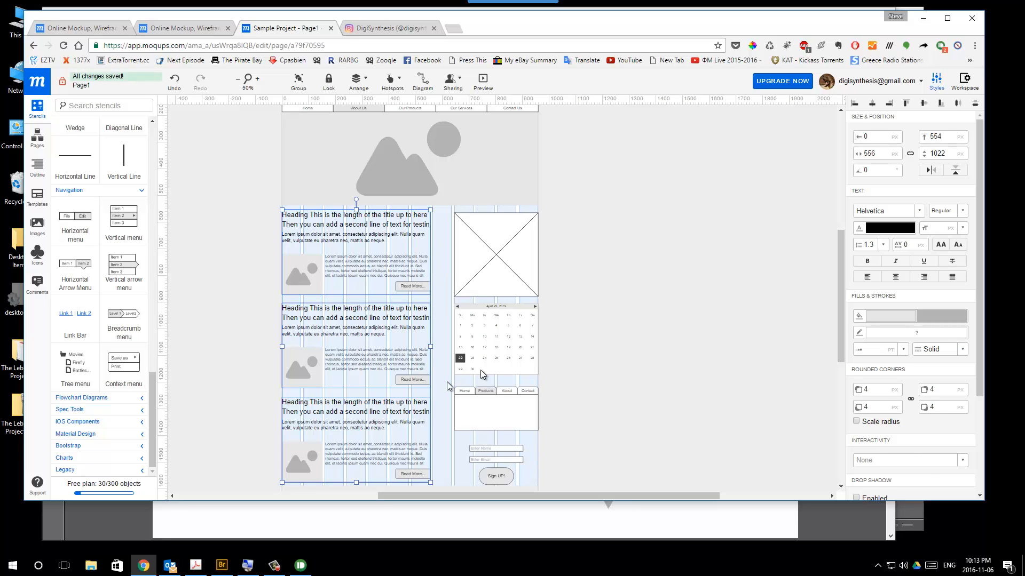
click(617, 306)
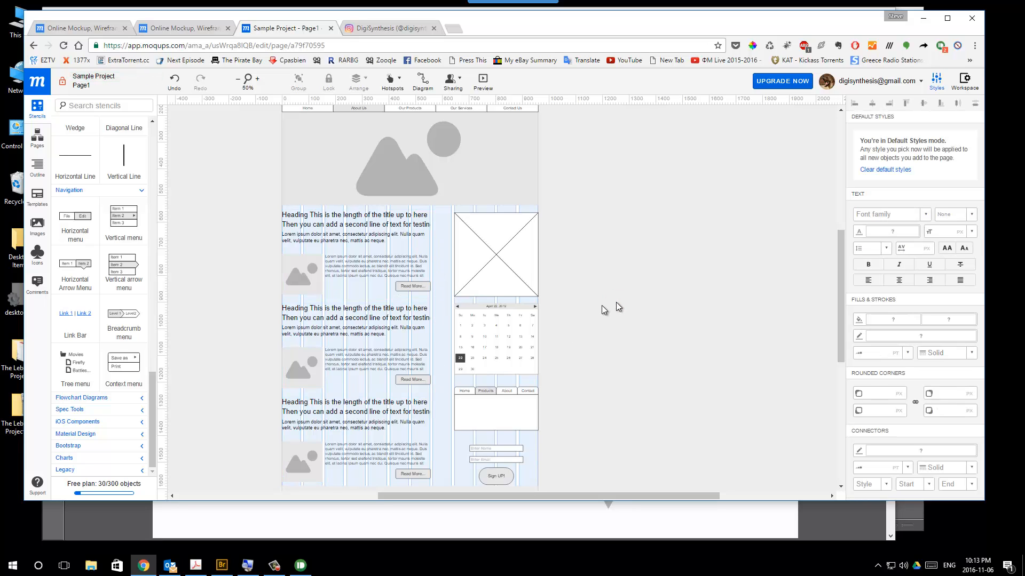
Step: Select the three heading, text and image blocks and move them inward to about X 38 within the content column
drag(258, 208, 297, 265)
drag(344, 451, 346, 483)
drag(350, 357, 359, 359)
click(630, 348)
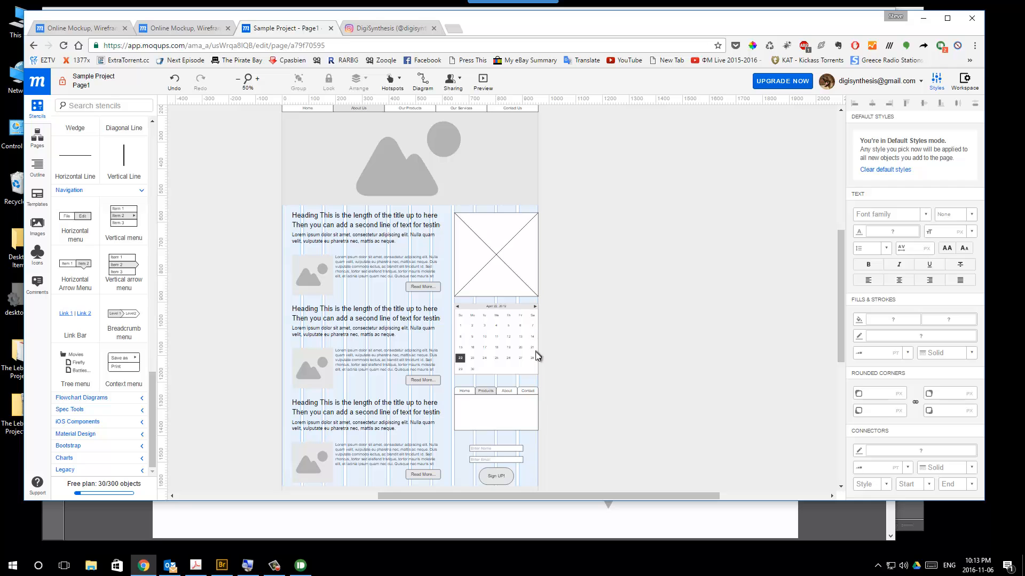
Step: Rename Page1 as Home
scroll(418, 374, down, 1)
scroll(417, 376, down, 4)
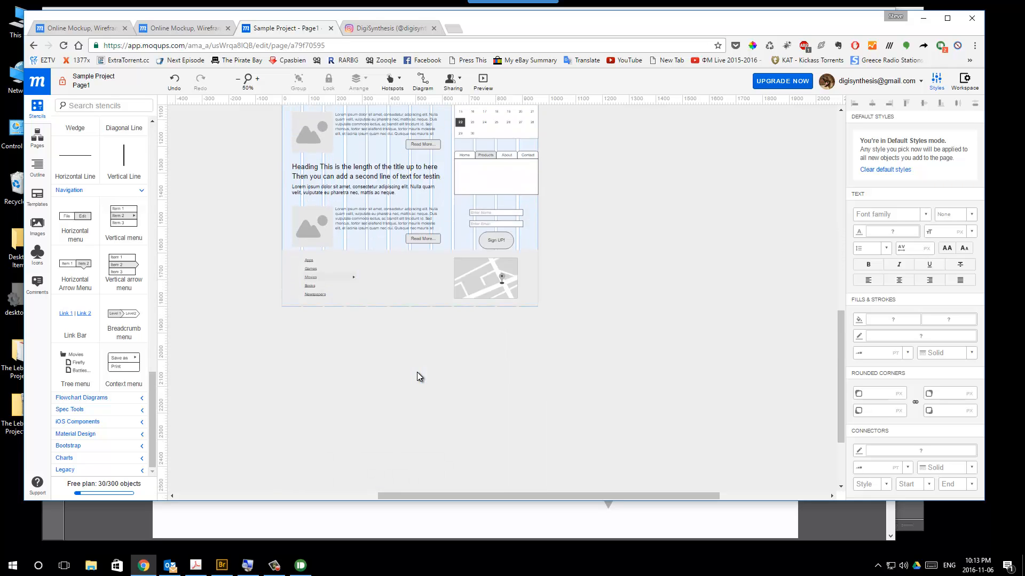
scroll(418, 377, up, 6)
scroll(427, 377, up, 2)
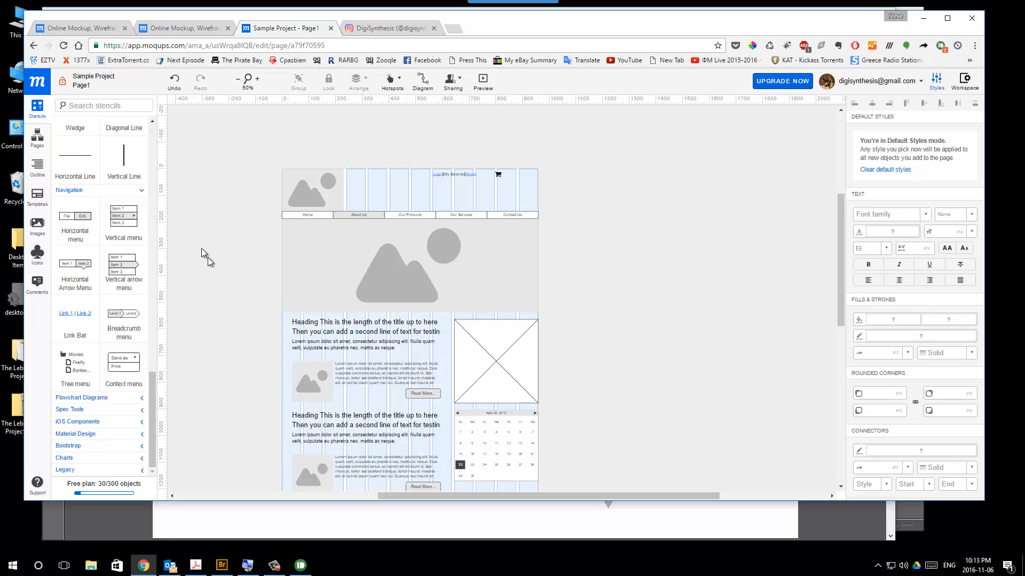
click(37, 138)
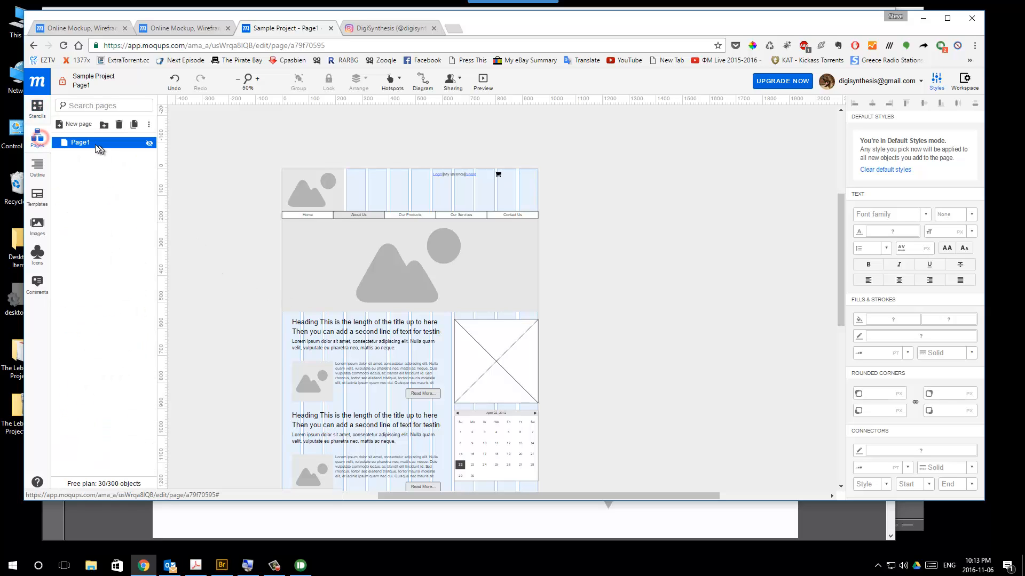
click(85, 143)
double_click(86, 143)
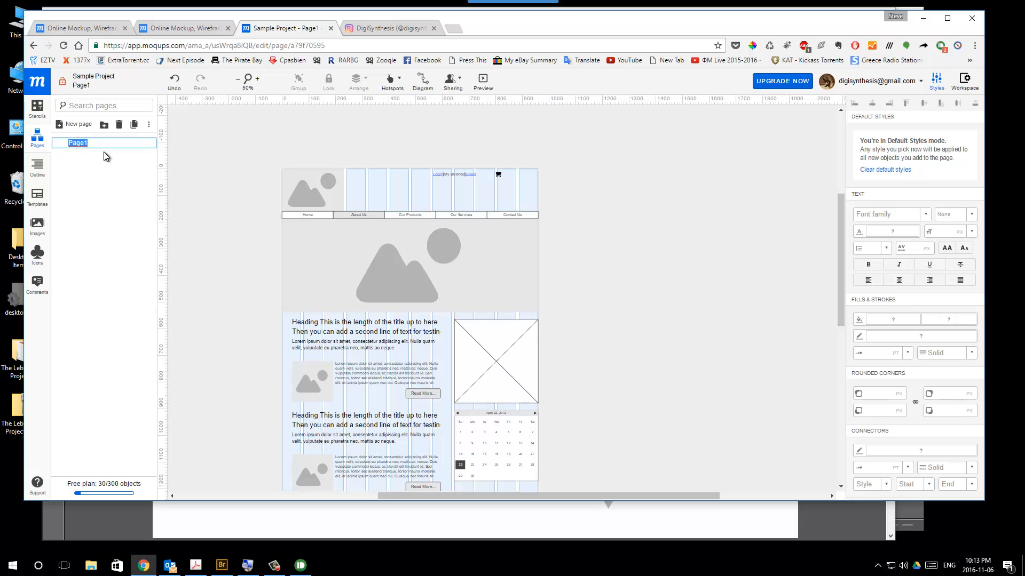
text(Home)
key(Return)
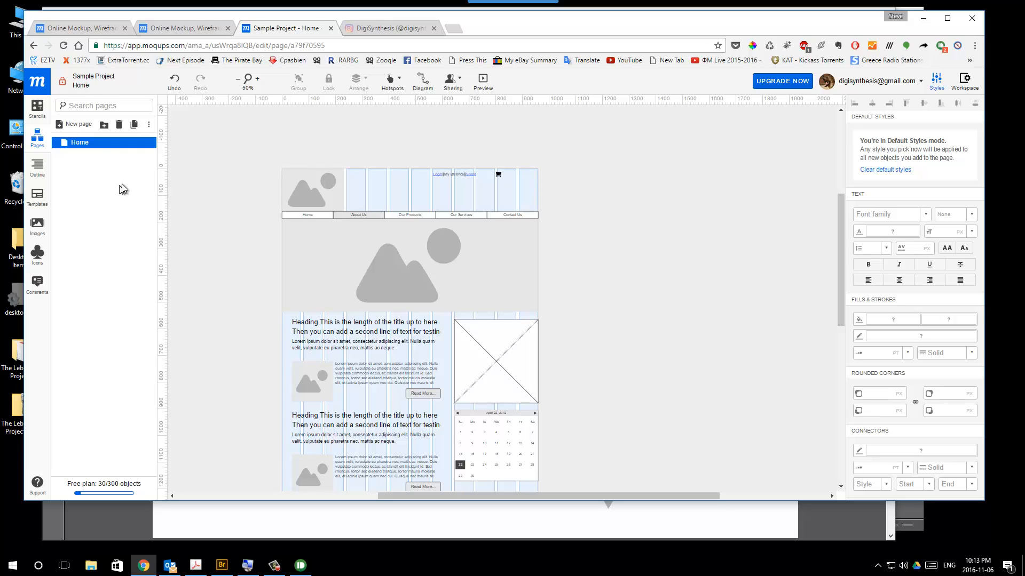
Step: Duplicate the Home page and rename the copy as Content
click(134, 130)
double_click(81, 153)
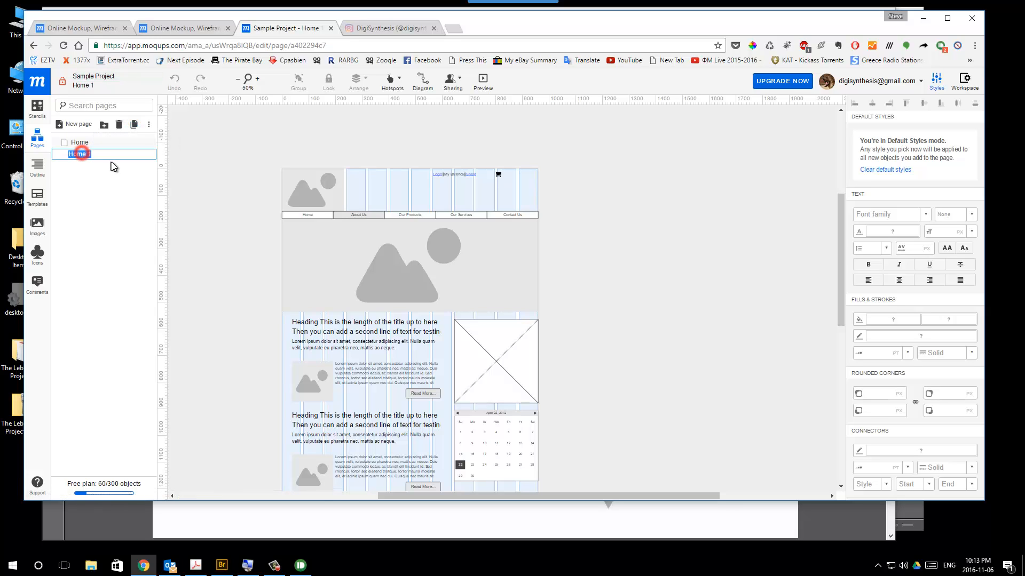
text(Content)
click(122, 223)
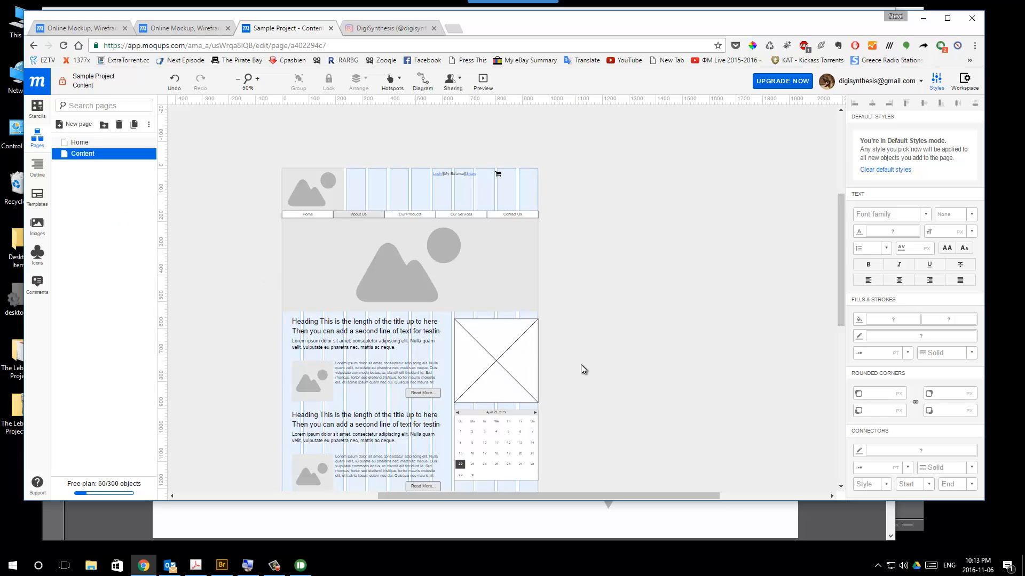
Step: Delete the large banner image below the navigation bar on the Content page
scroll(579, 359, down, 2)
scroll(574, 344, up, 2)
click(372, 268)
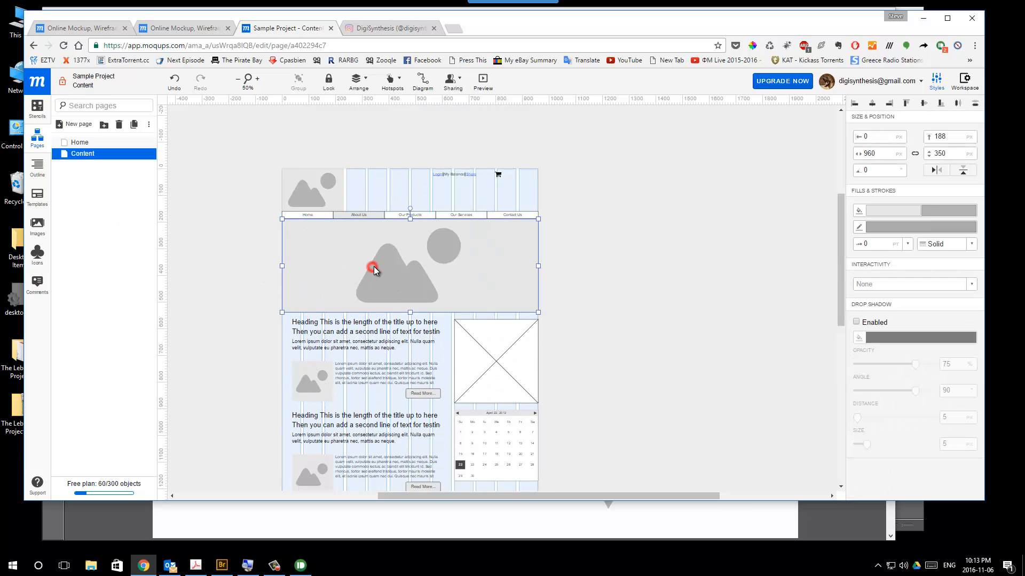
key(Delete)
Step: Delete the second and third heading, text and image blocks from the Content page, keeping the first
scroll(373, 272, down, 3)
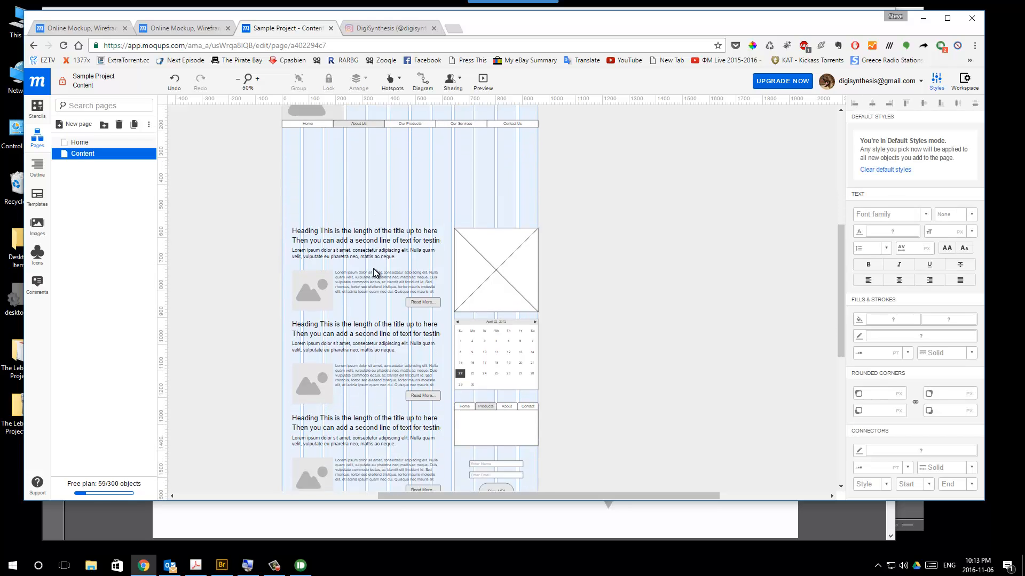
click(351, 228)
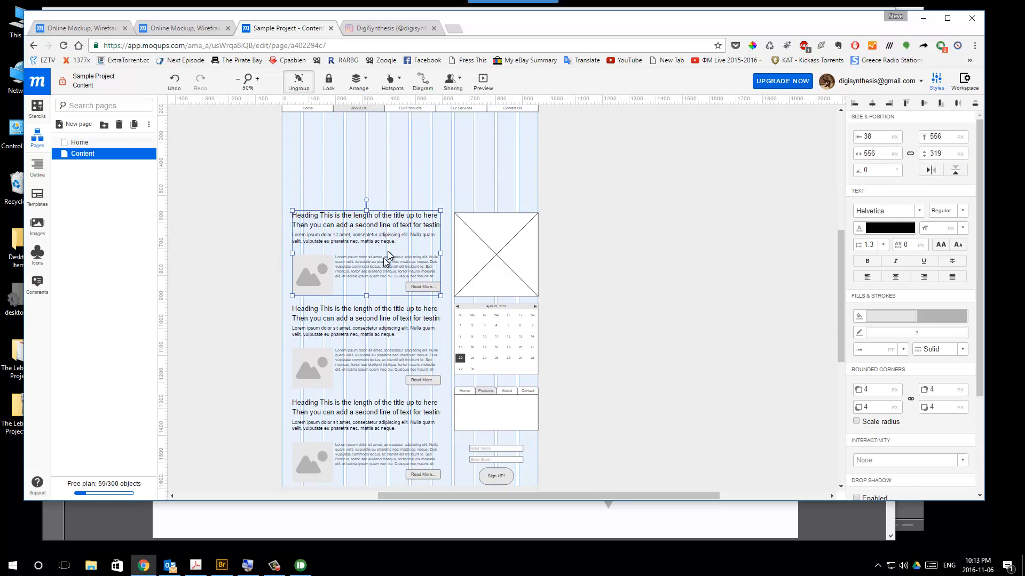
drag(266, 316, 342, 451)
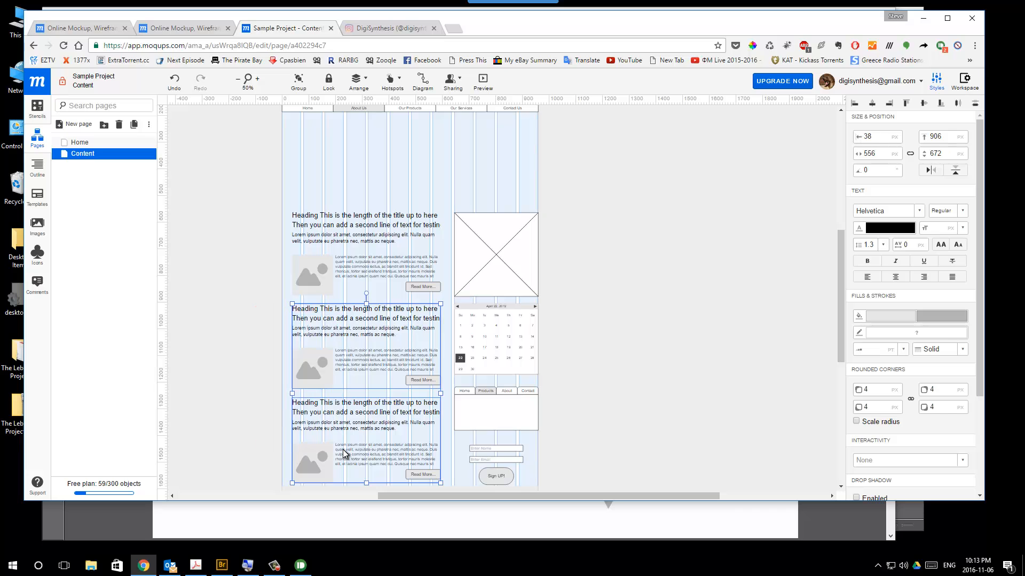
key(Delete)
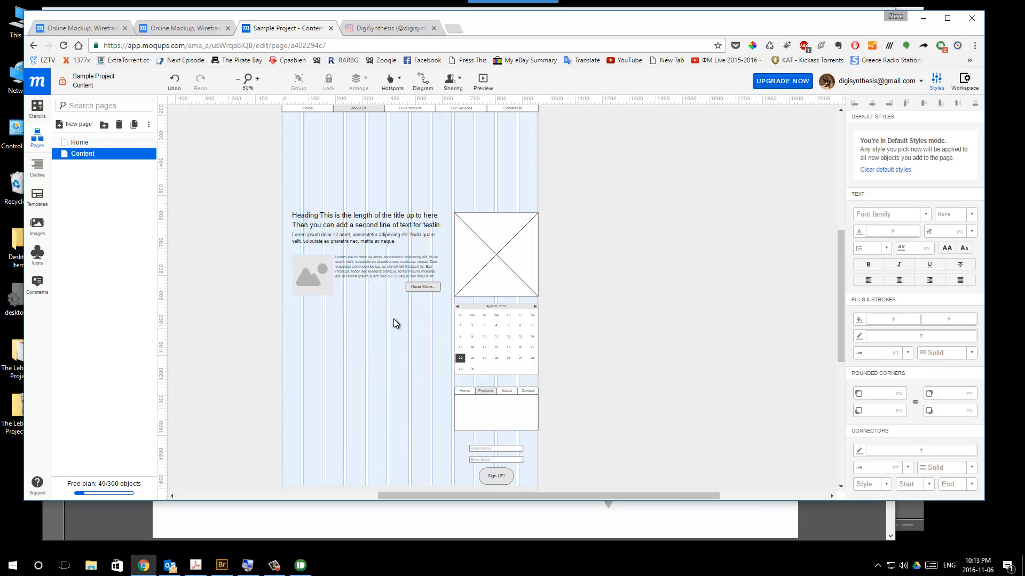
Step: Select all sidebar elements from the placeholder box to the signup form and move them up to just below the navigation bar
scroll(393, 319, up, 2)
scroll(606, 350, down, 4)
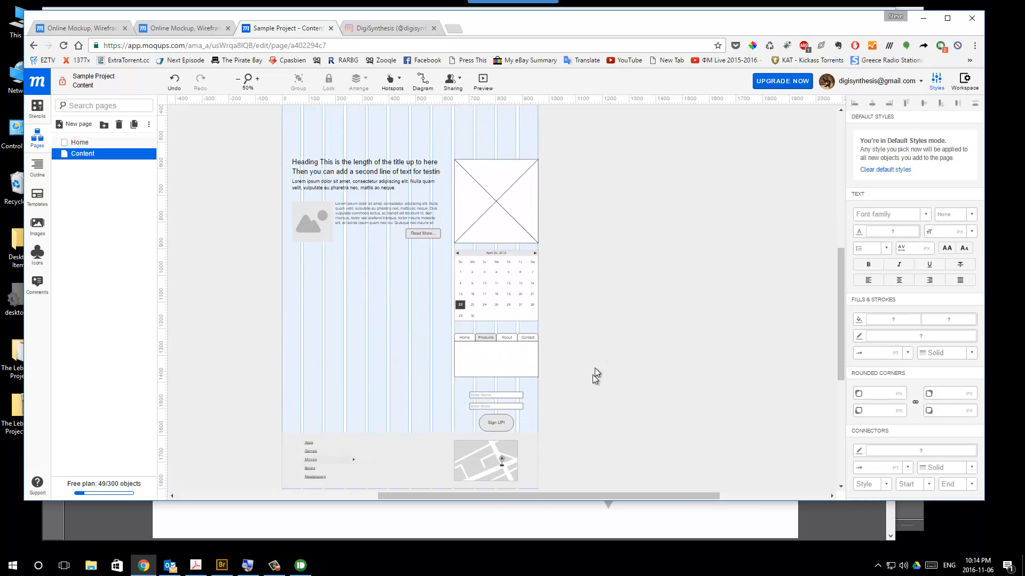
drag(540, 386, 484, 230)
click(586, 428)
drag(582, 430, 451, 149)
scroll(495, 249, up, 4)
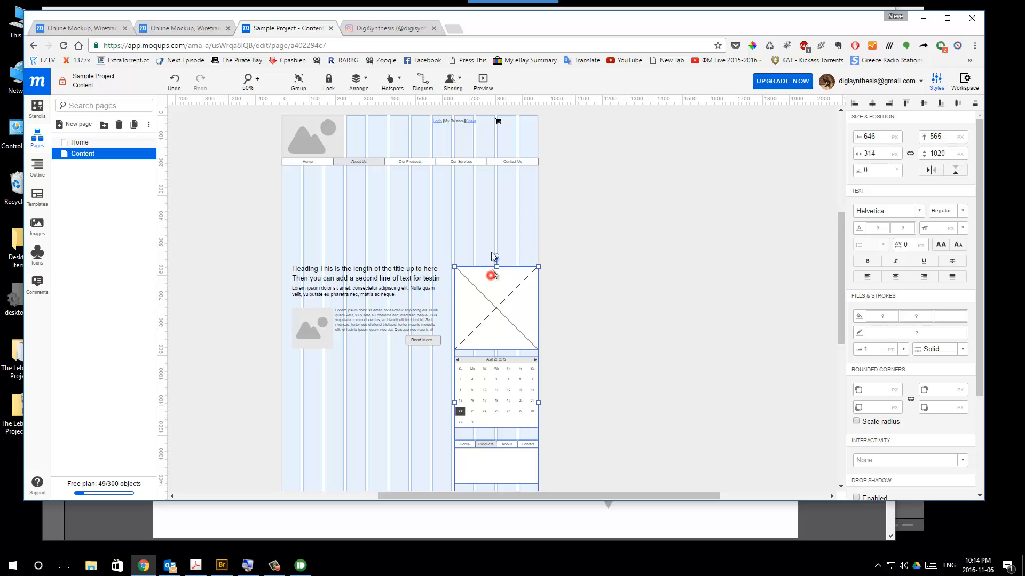
drag(489, 272, 491, 184)
Step: Move the remaining heading, text and image block up below the navigation bar, to about X 46, Y 204
click(373, 278)
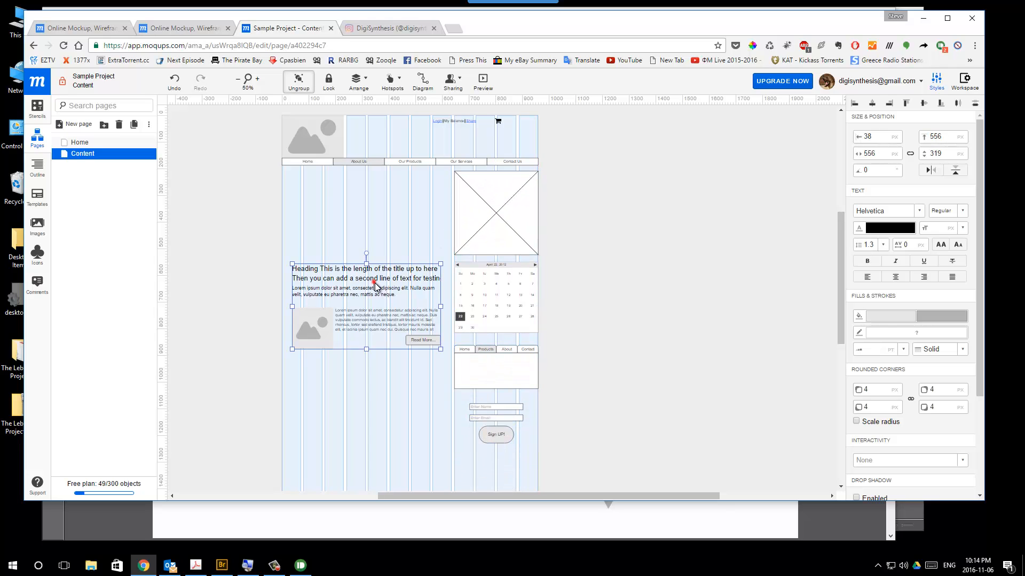
drag(381, 274, 381, 199)
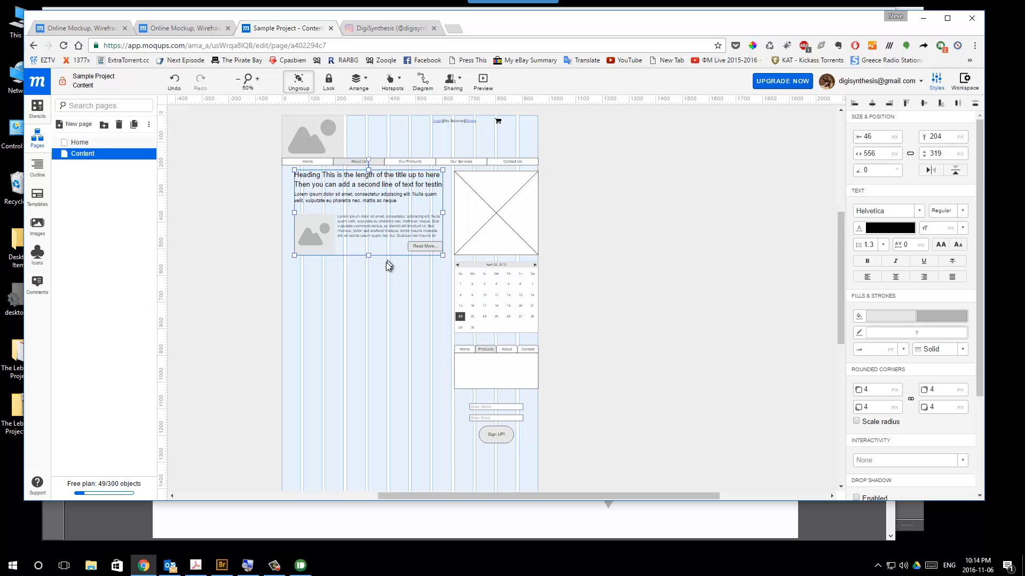
click(380, 269)
Step: Ungroup the content block and delete its Read More button
double_click(419, 246)
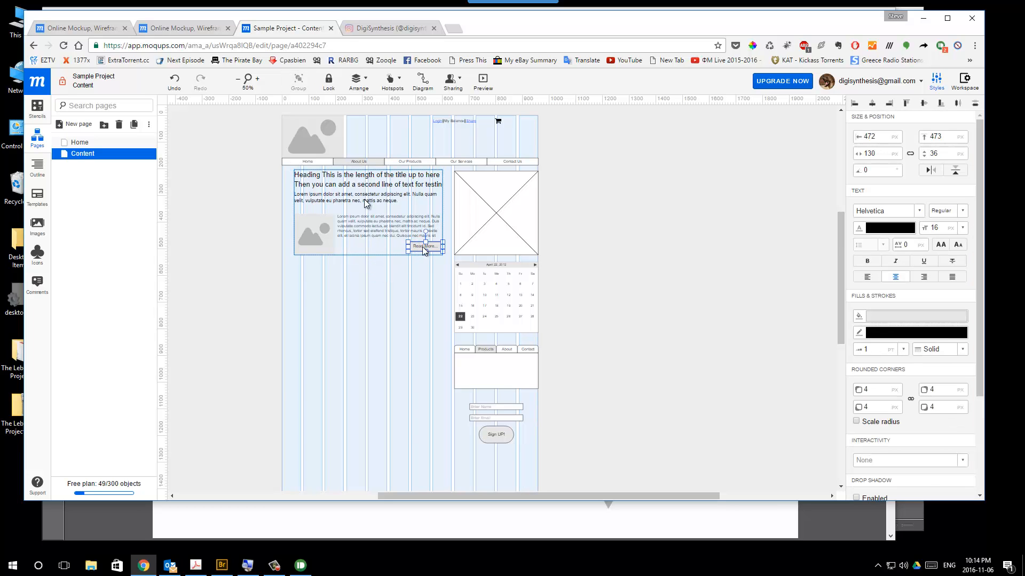
click(354, 288)
click(361, 221)
right_click(361, 221)
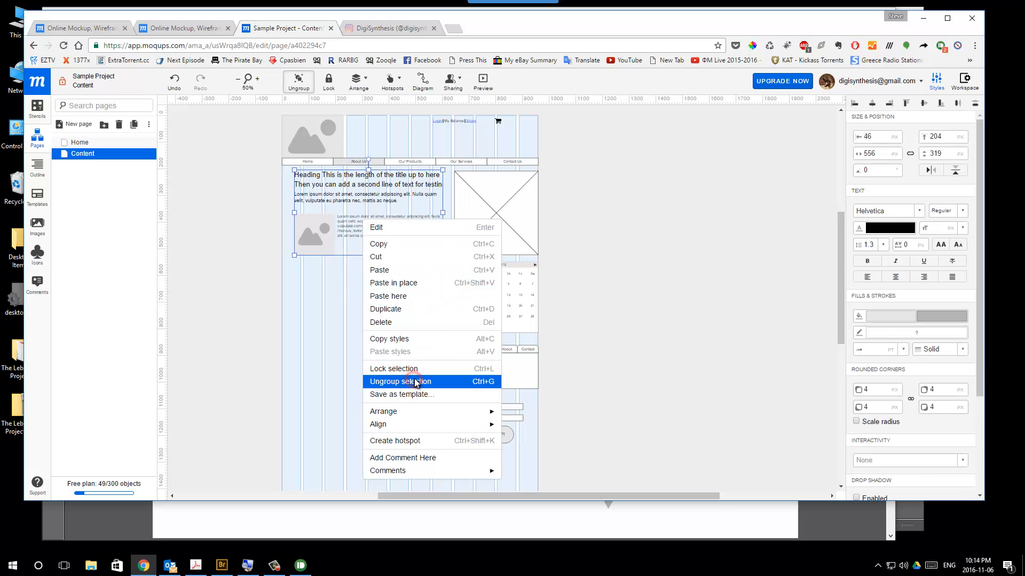
click(411, 382)
click(350, 289)
click(314, 243)
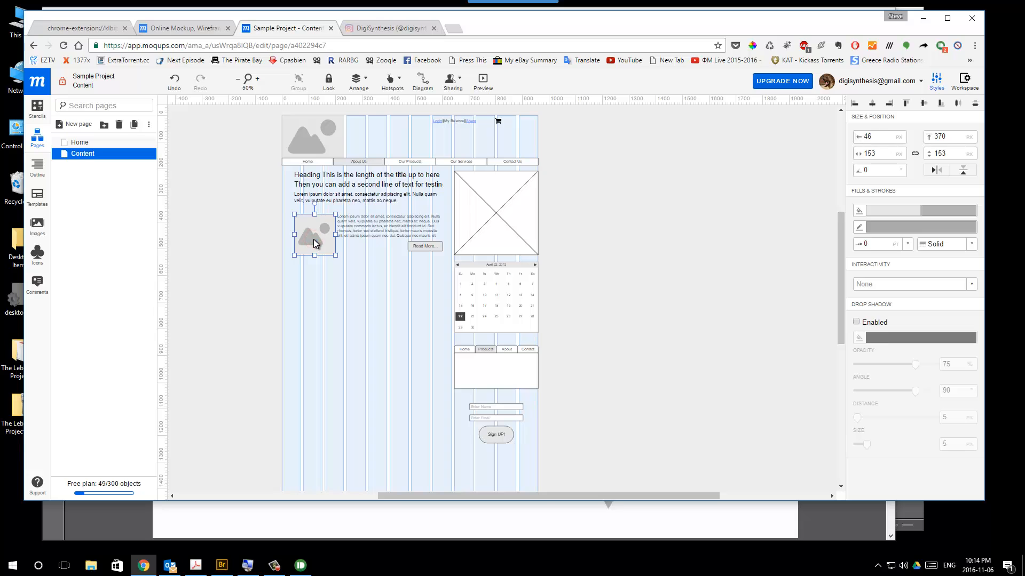
click(416, 249)
key(Delete)
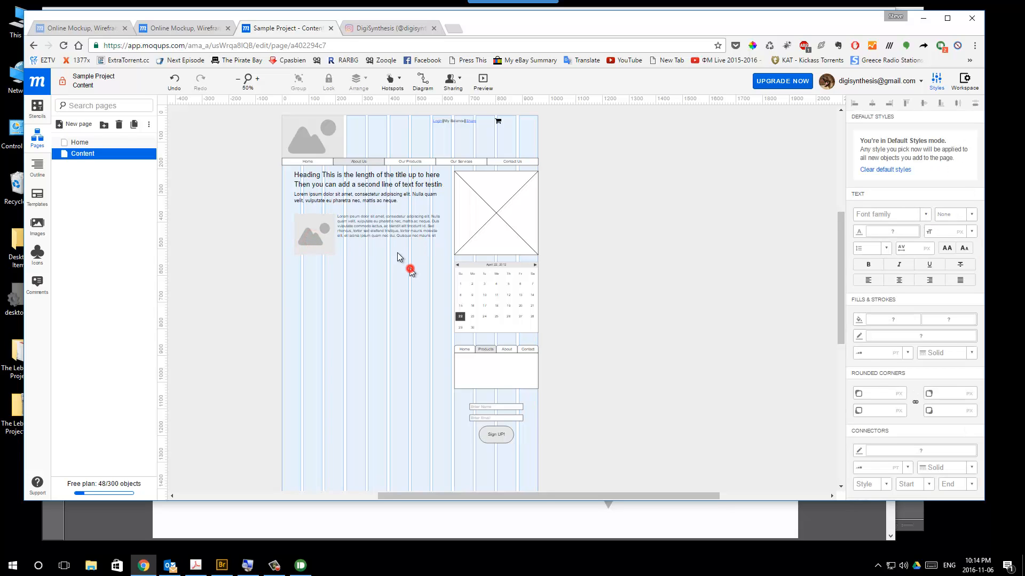
Step: Extend the paragraph beside the image and stack two wider copies below it, about 549 px wide and 172 px high
click(389, 235)
drag(389, 241, 441, 293)
key(ctrl+d)
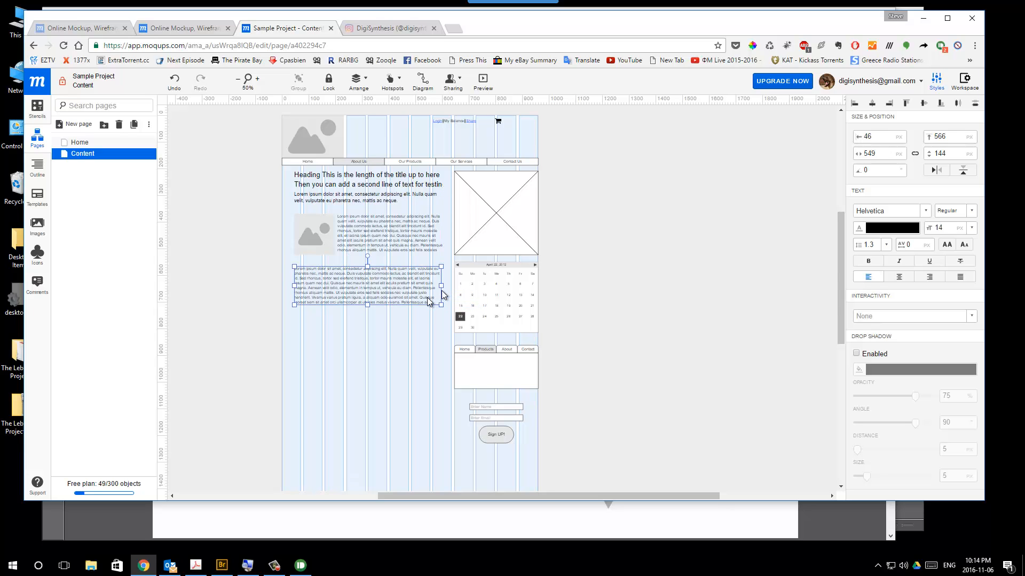
drag(371, 304, 374, 340)
key(ctrl+d)
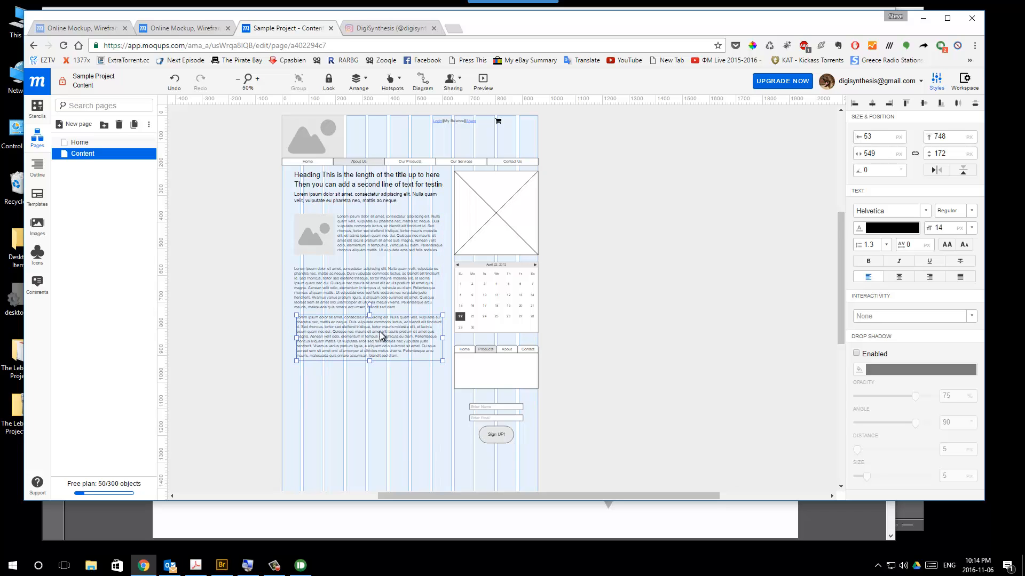
Step: Place a copy of the content image below the paragraphs at about X 53, Y 951, widened to about 542 px
click(323, 245)
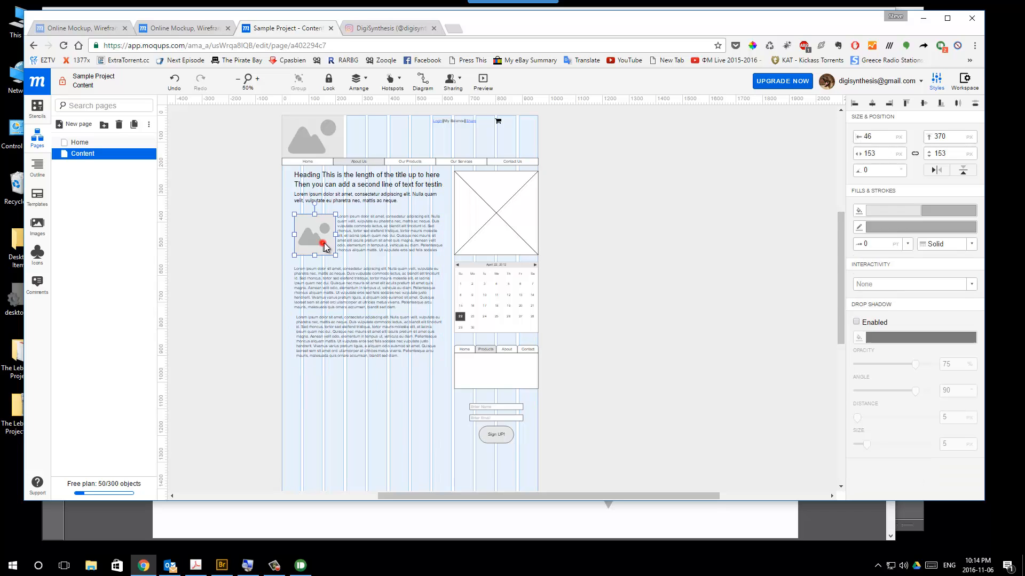
drag(323, 246, 441, 400)
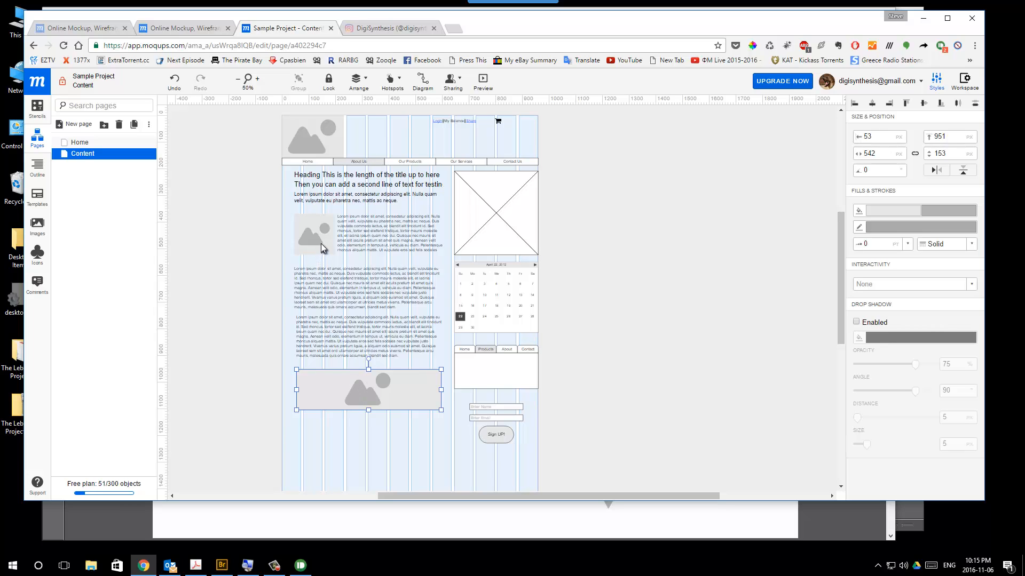
mouse_move(321, 245)
mouse_down()
mouse_move(327, 277)
mouse_move(317, 262)
mouse_up()
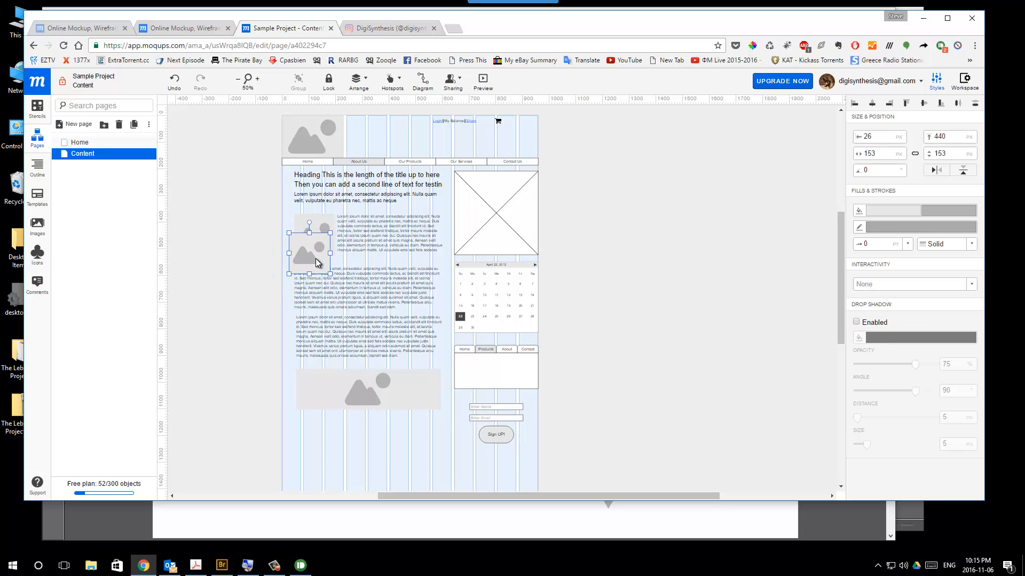
key(Delete)
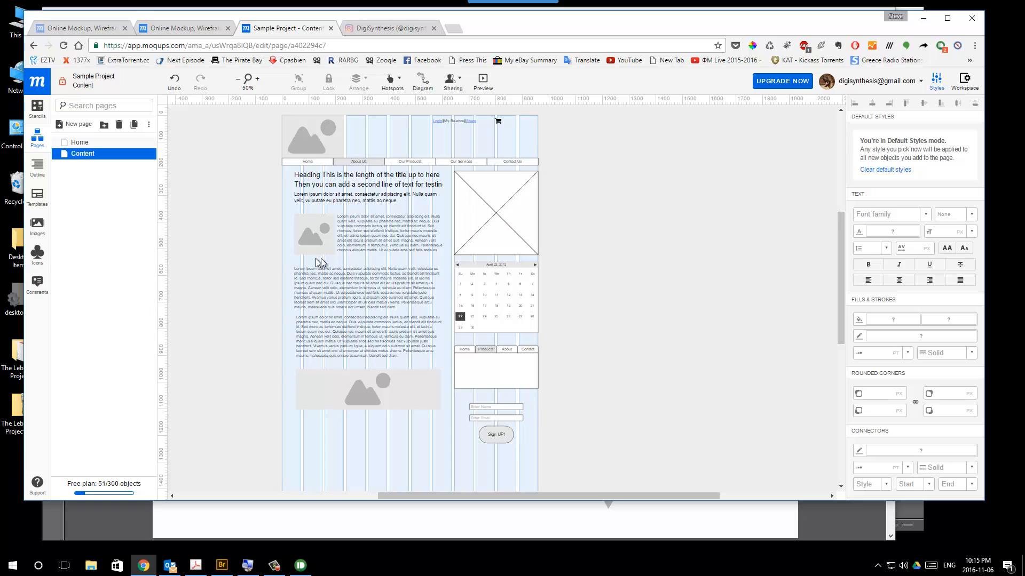
Step: Duplicate the two full-width paragraphs together and place the copies below the wide image, at about X 53, Y 1146
scroll(355, 312, down, 2)
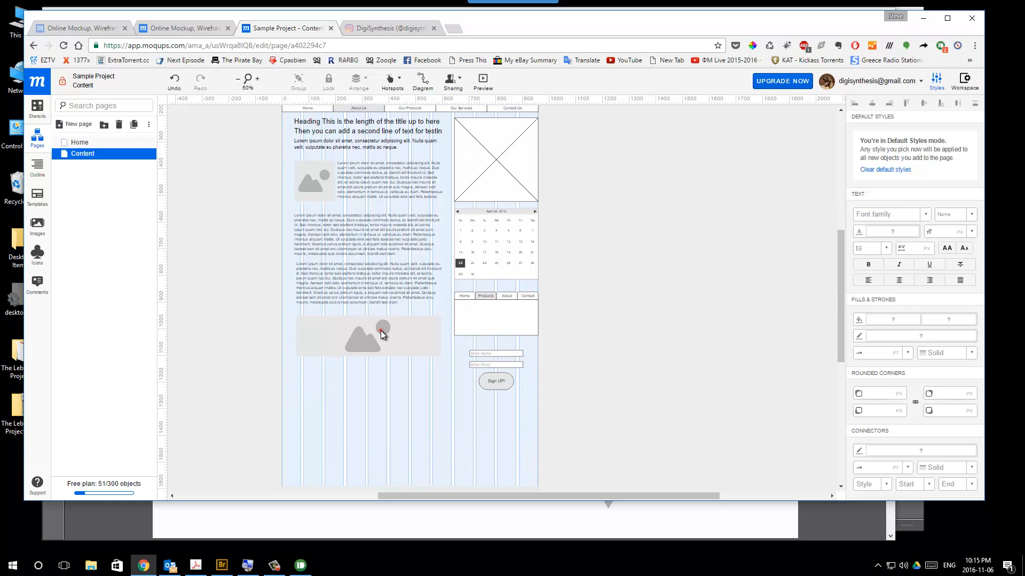
click(381, 334)
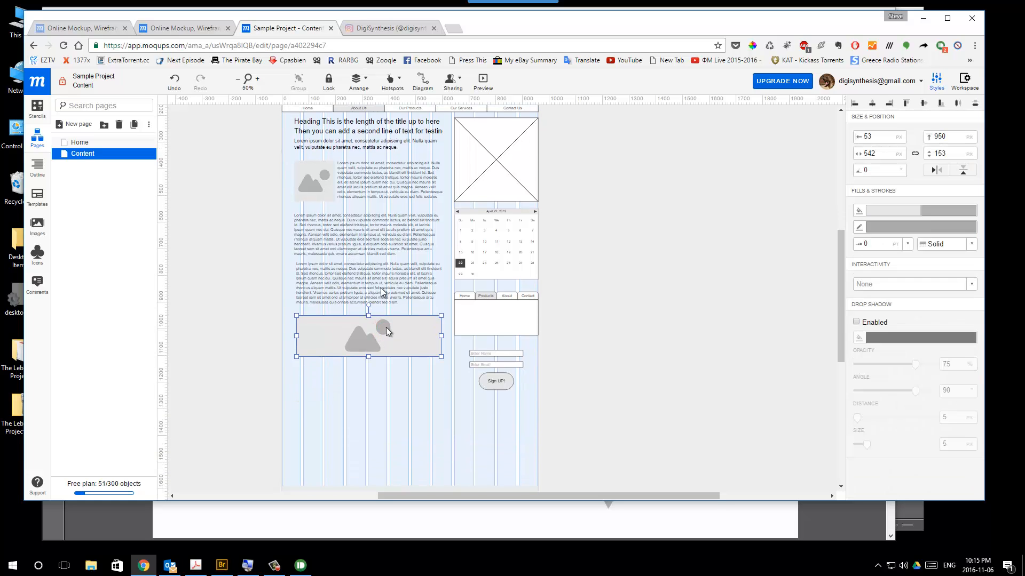
click(372, 247)
shift+click(383, 278)
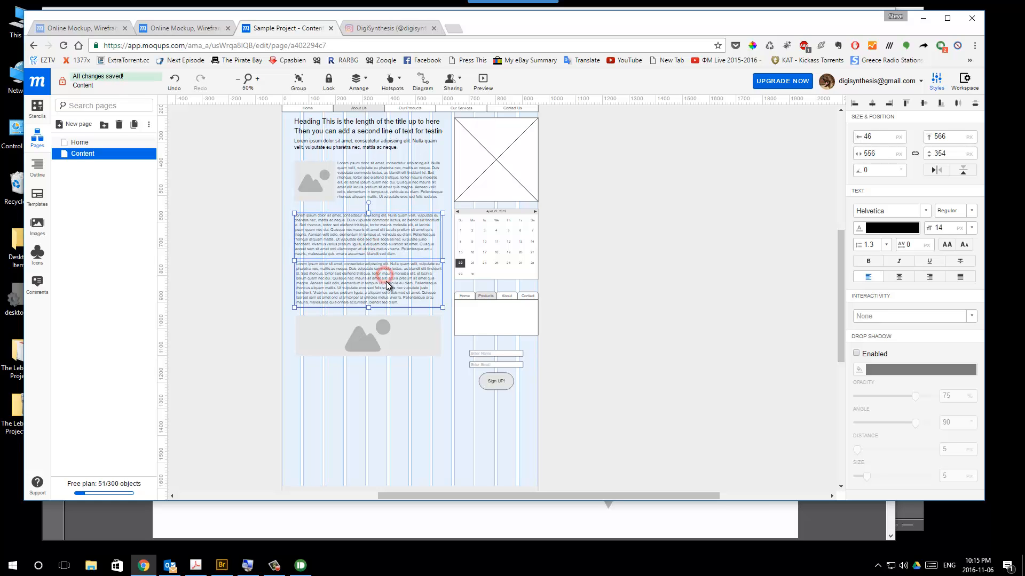
drag(386, 280, 388, 438)
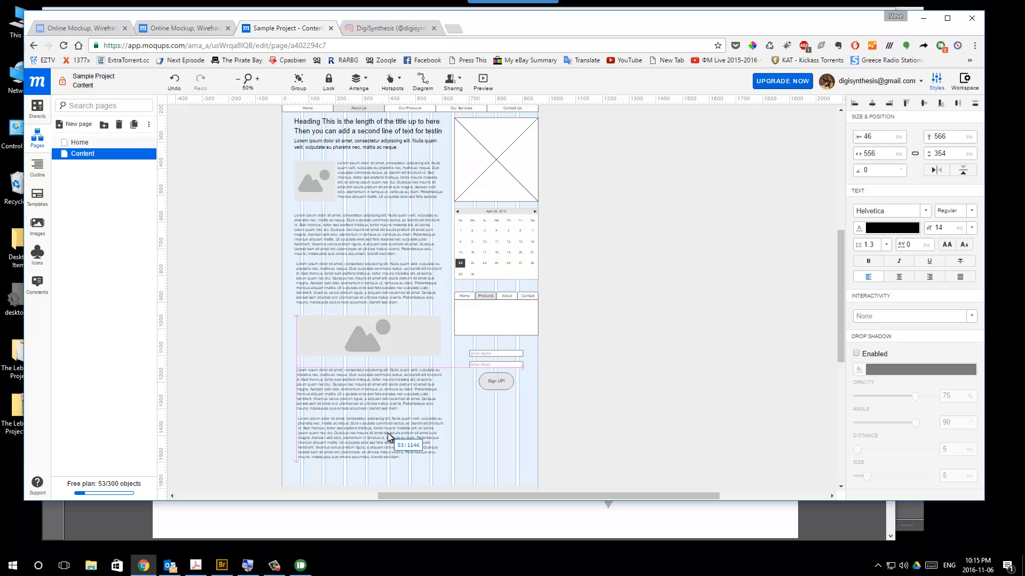
click(621, 370)
scroll(621, 370, down, 2)
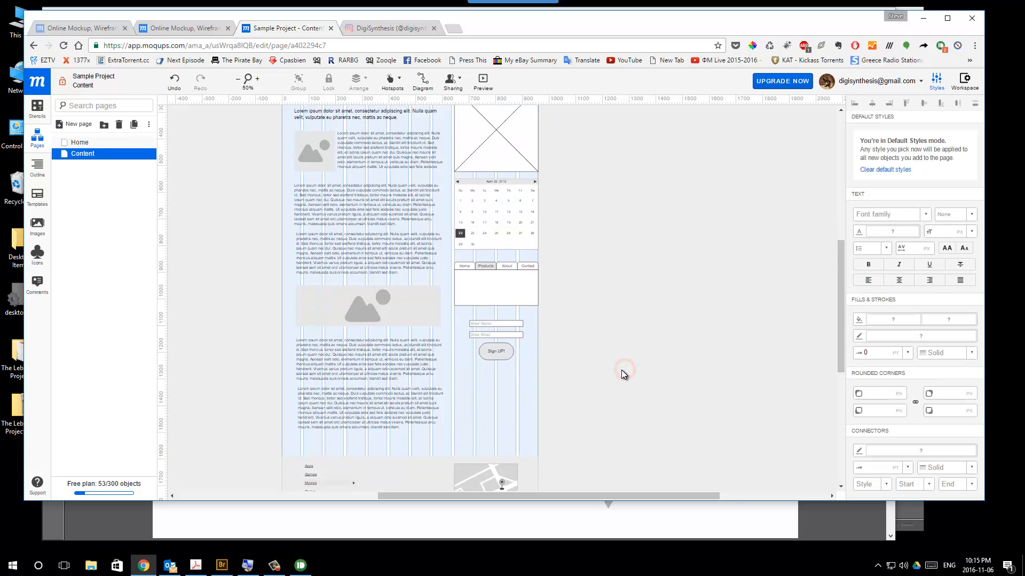
scroll(601, 368, up, 5)
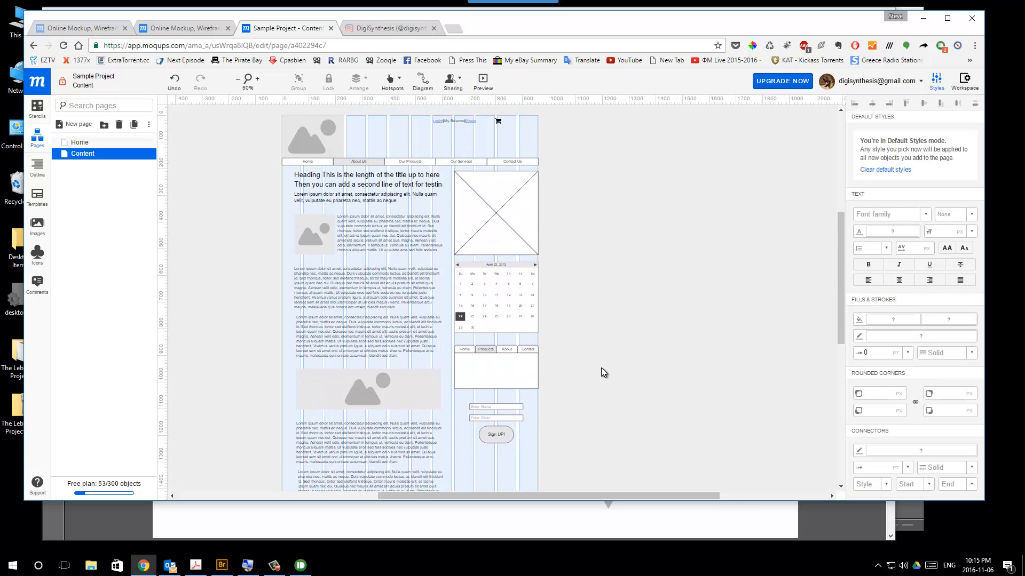
scroll(601, 367, down, 2)
scroll(601, 372, down, 1)
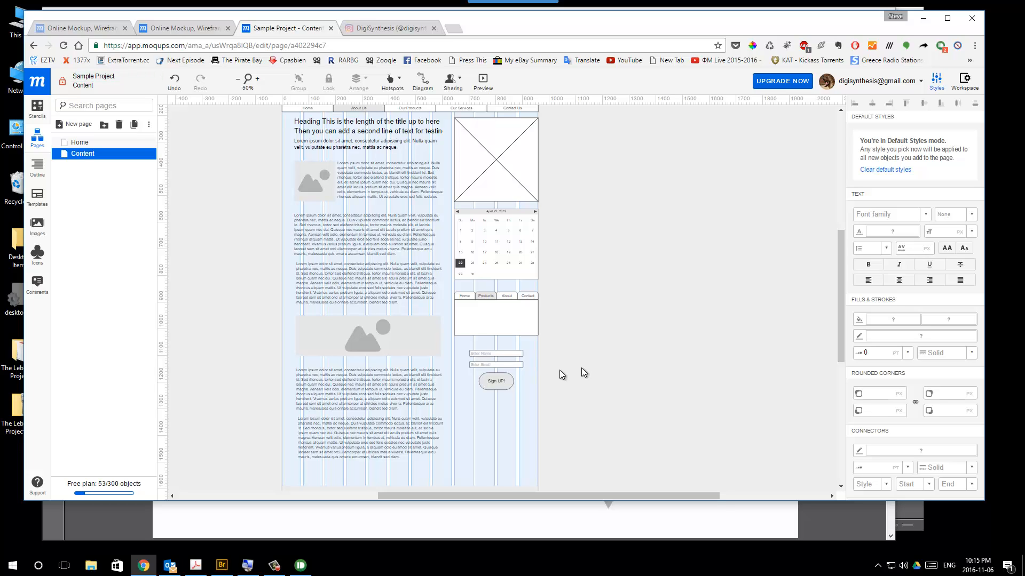
scroll(489, 351, up, 5)
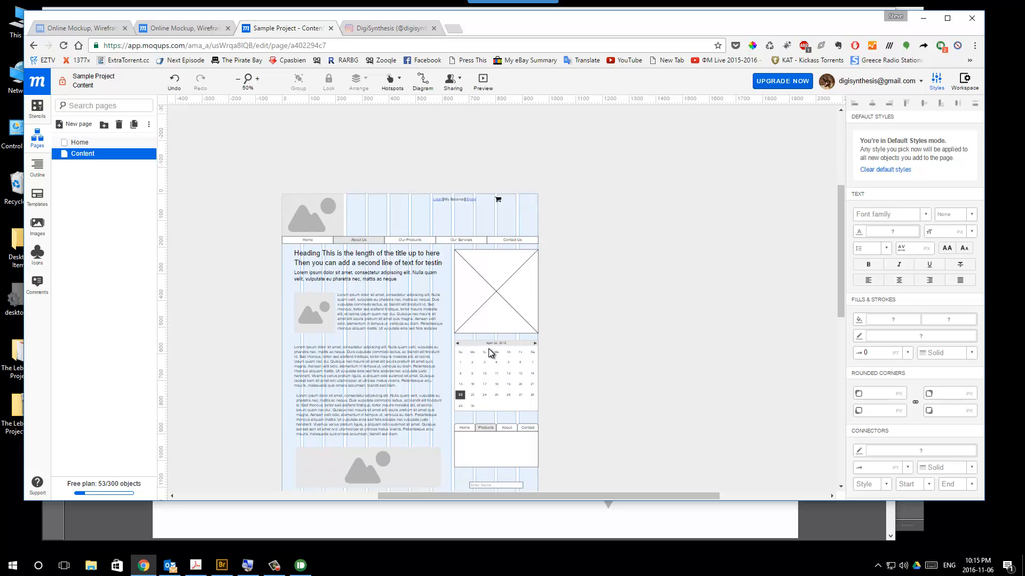
Step: Review the Content page layout from the header and sidebar to the footer
scroll(489, 348, down, 7)
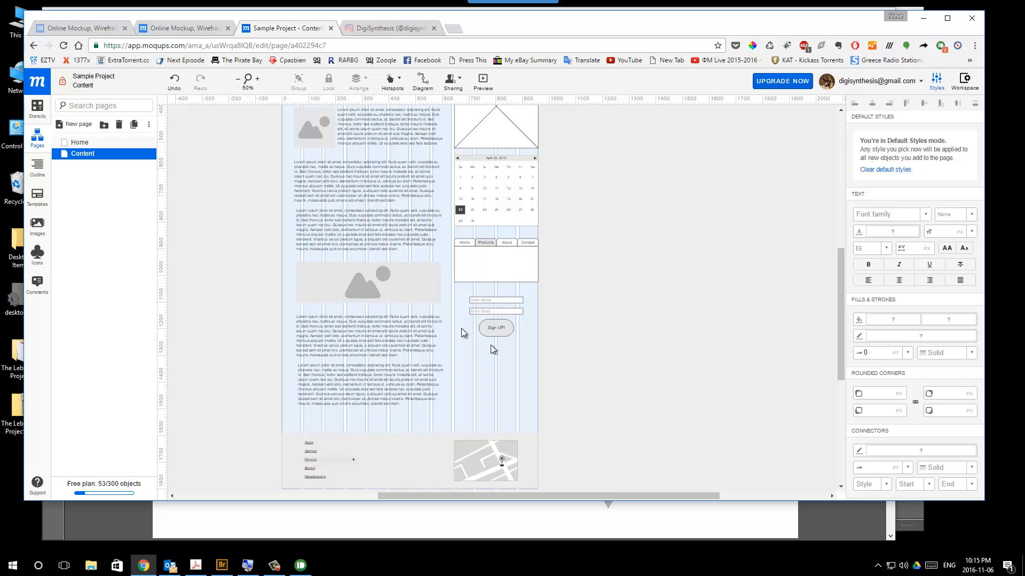
scroll(437, 323, up, 5)
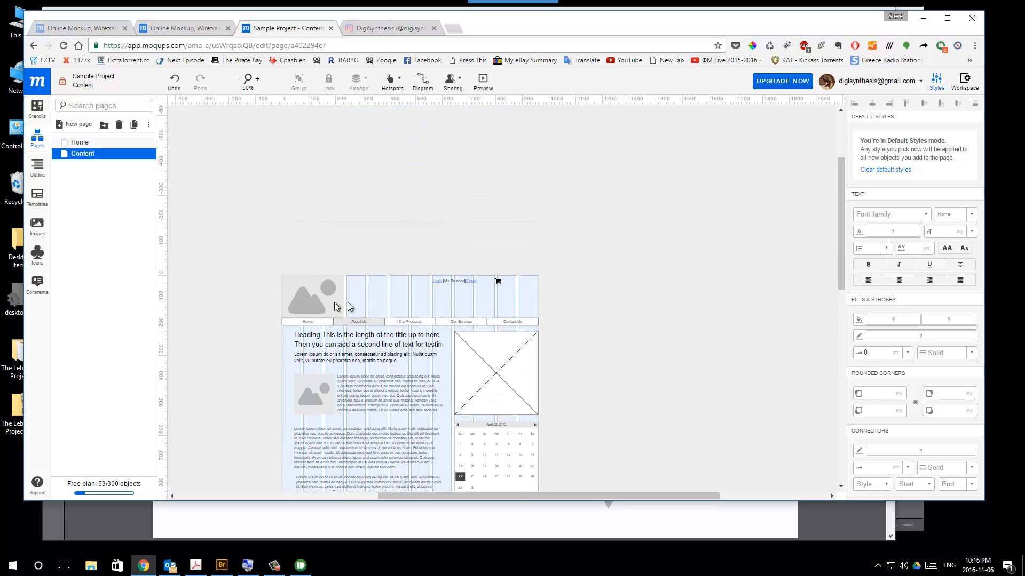
scroll(506, 309, down, 4)
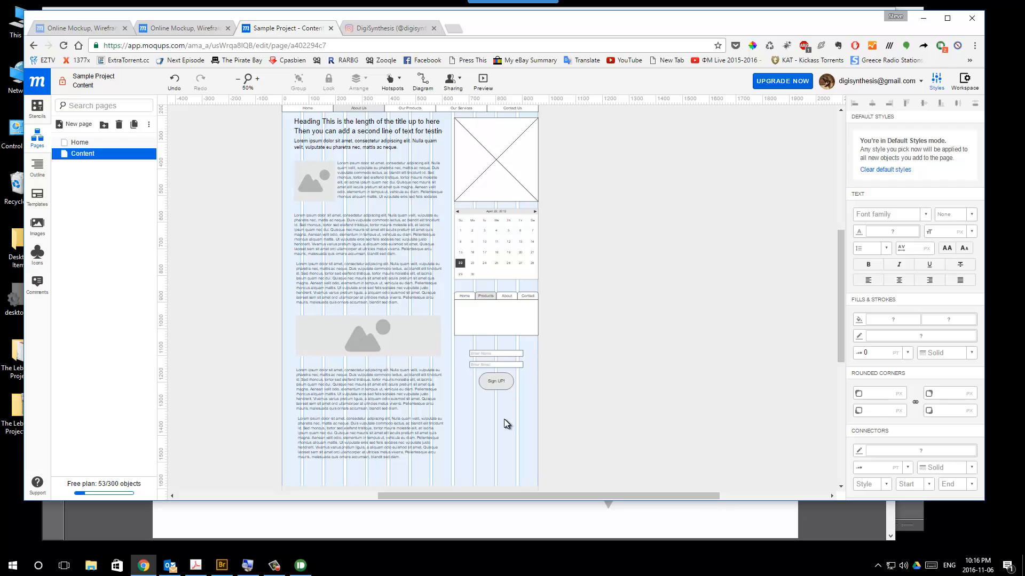
Step: Switch to the Apex presentation PDF in Acrobat and examine the high-fidelity Home Page and Events Page mockups
click(197, 567)
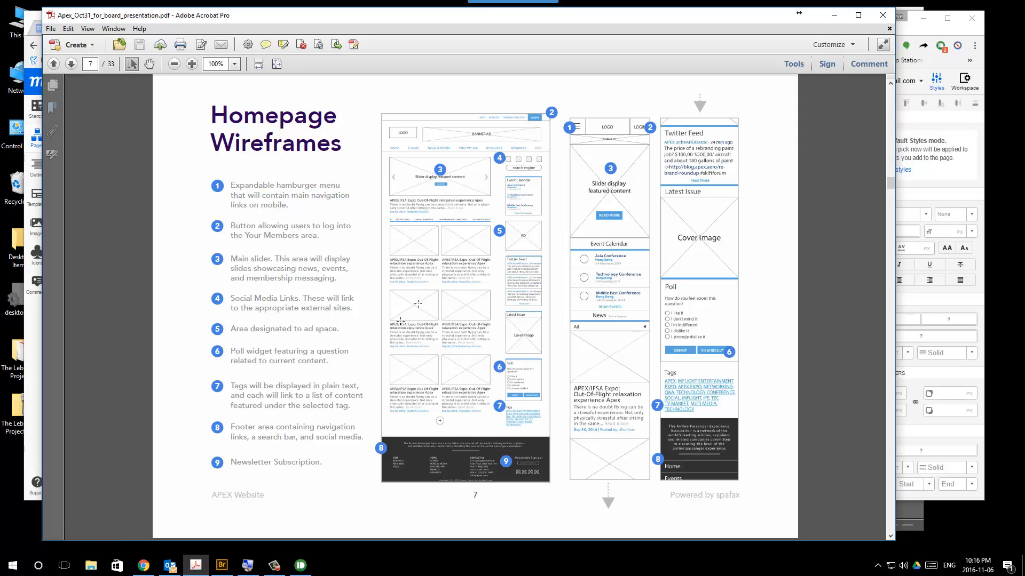
scroll(502, 155, down, 10)
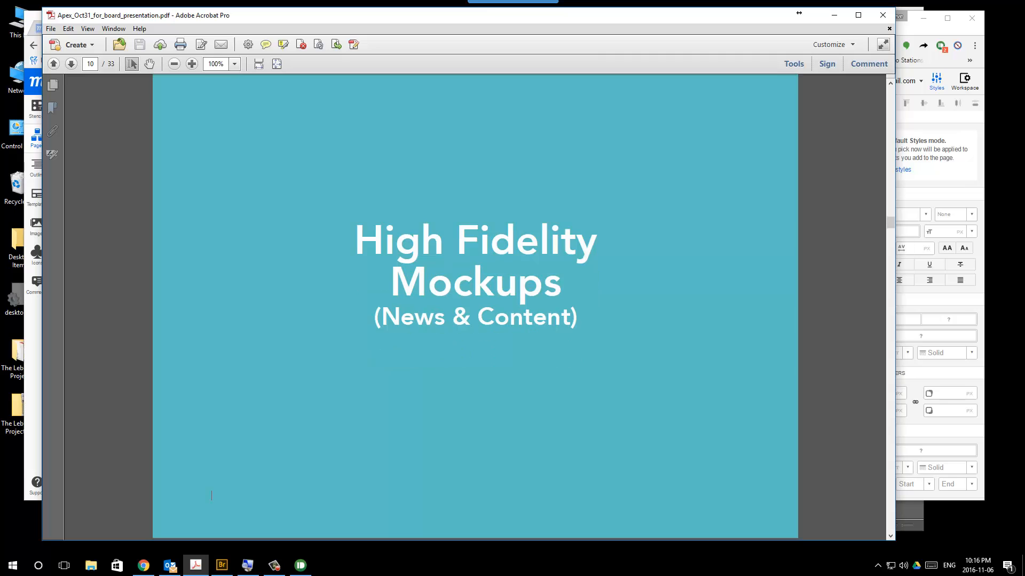
scroll(475, 308, down, 3)
scroll(479, 306, down, 3)
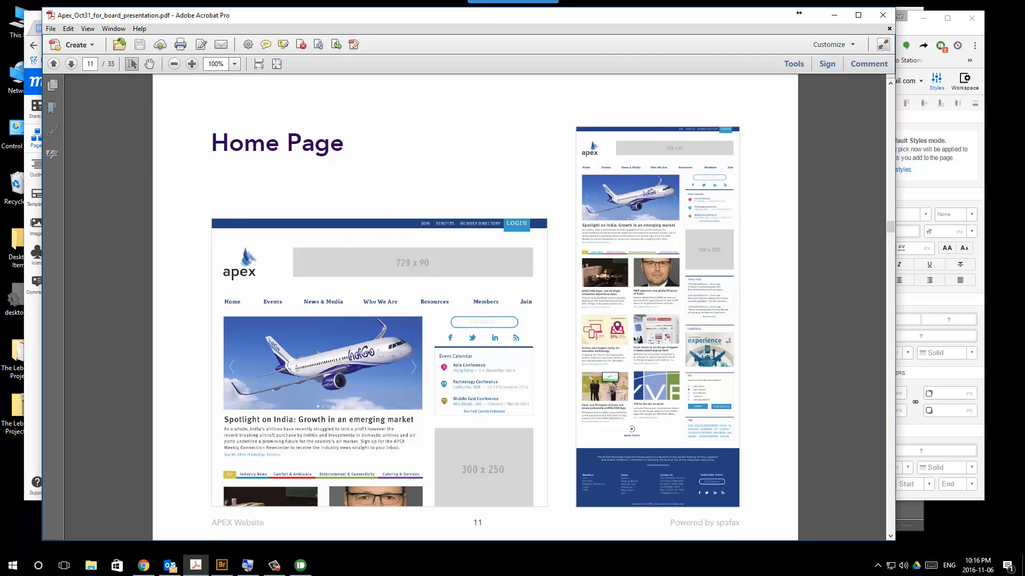
scroll(276, 297, down, 1)
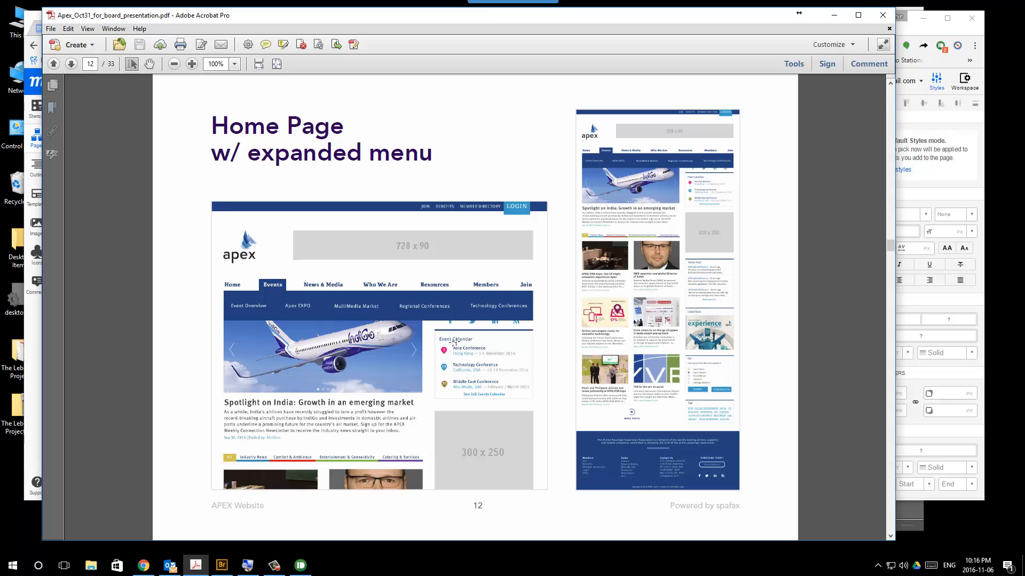
scroll(440, 359, down, 3)
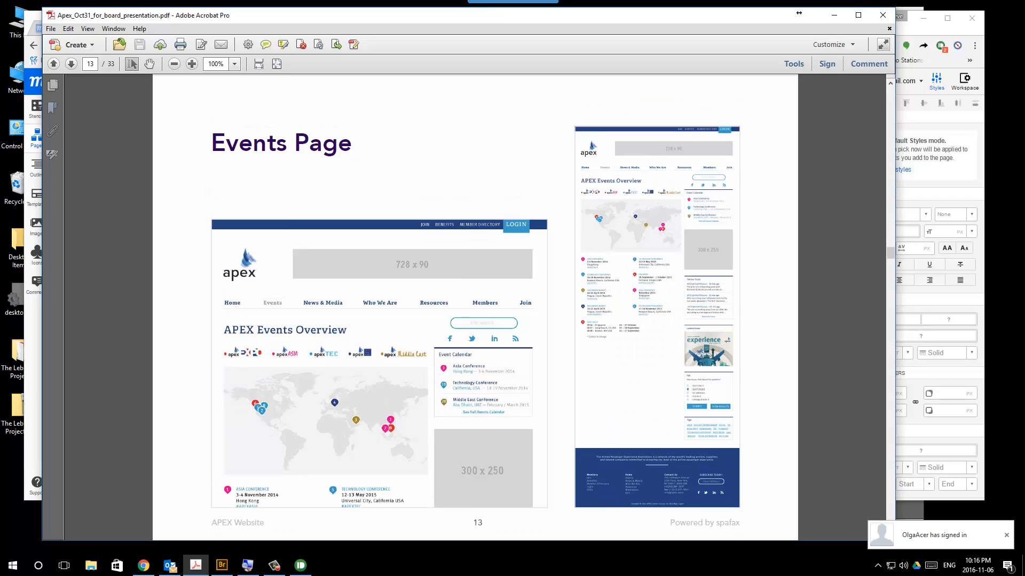
scroll(475, 307, up, 3)
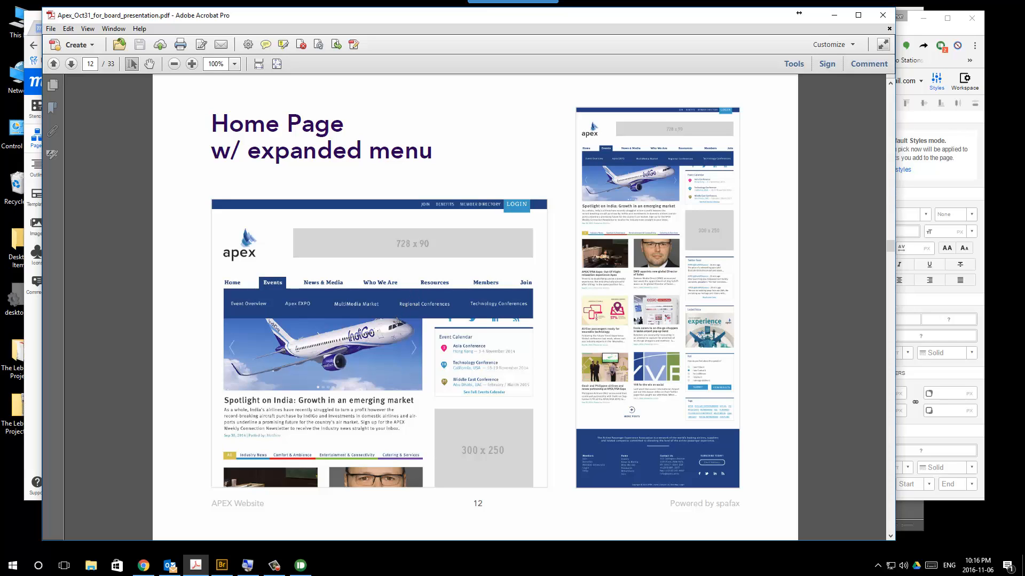
Step: Examine the Single Event Page tab mockups and the Home Page Slider frames in the presentation
scroll(397, 322, down, 6)
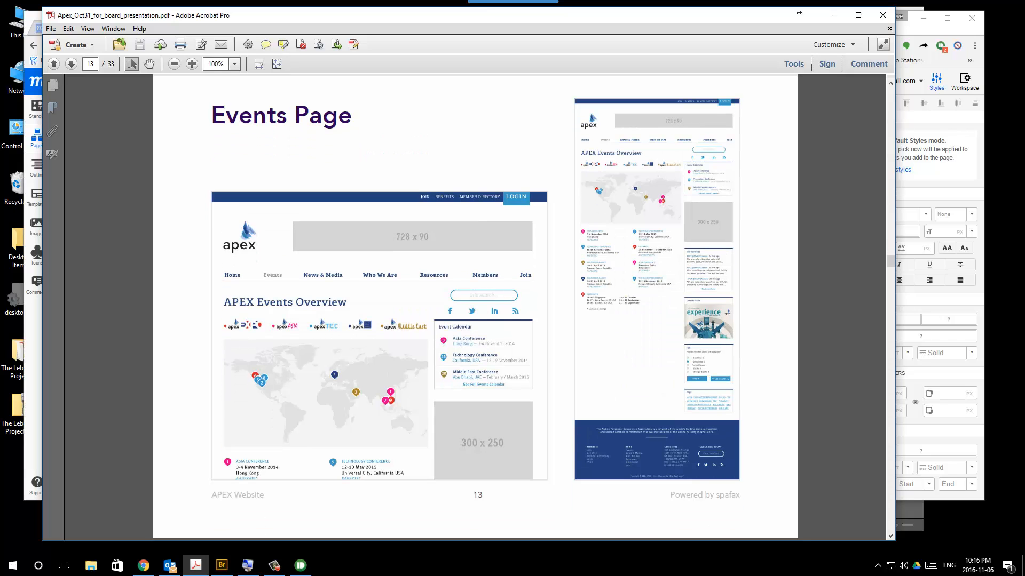
scroll(397, 323, down, 8)
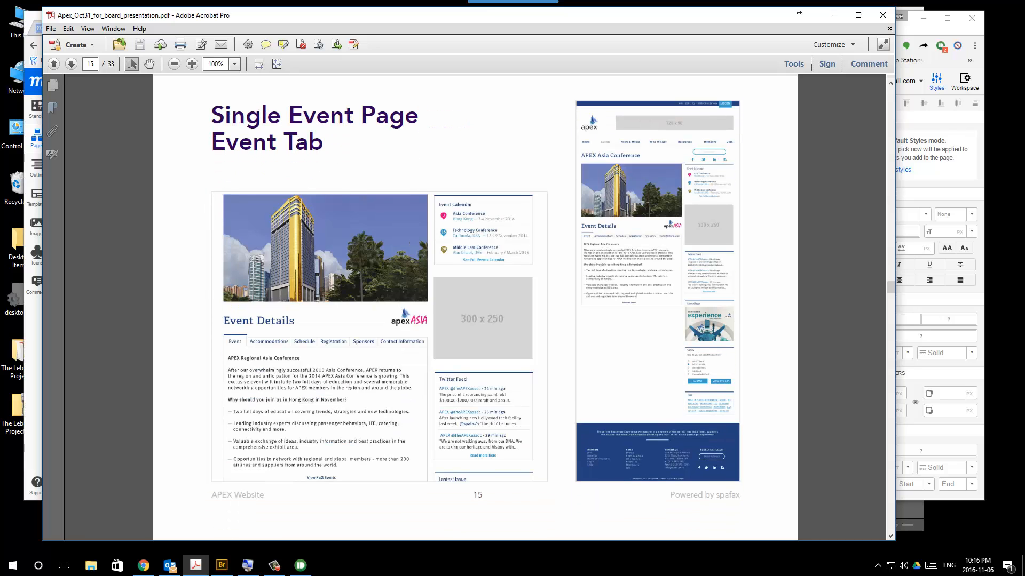
scroll(397, 322, down, 8)
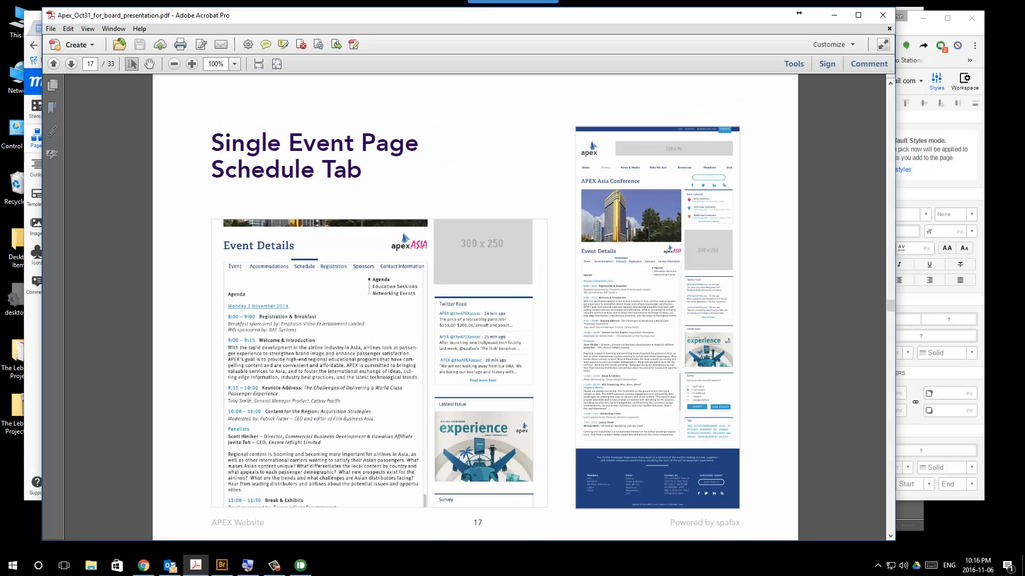
scroll(397, 322, down, 5)
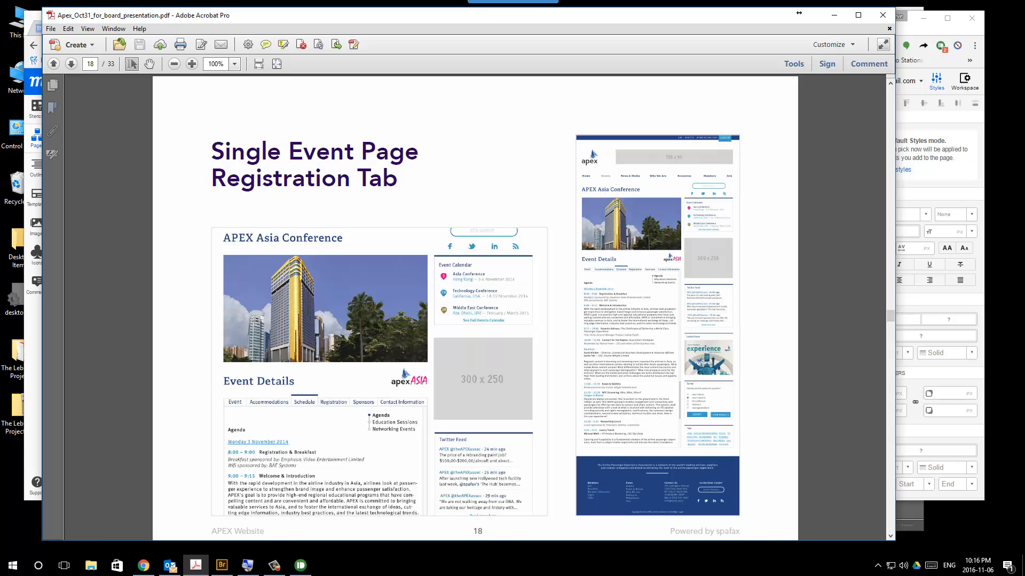
scroll(396, 322, down, 5)
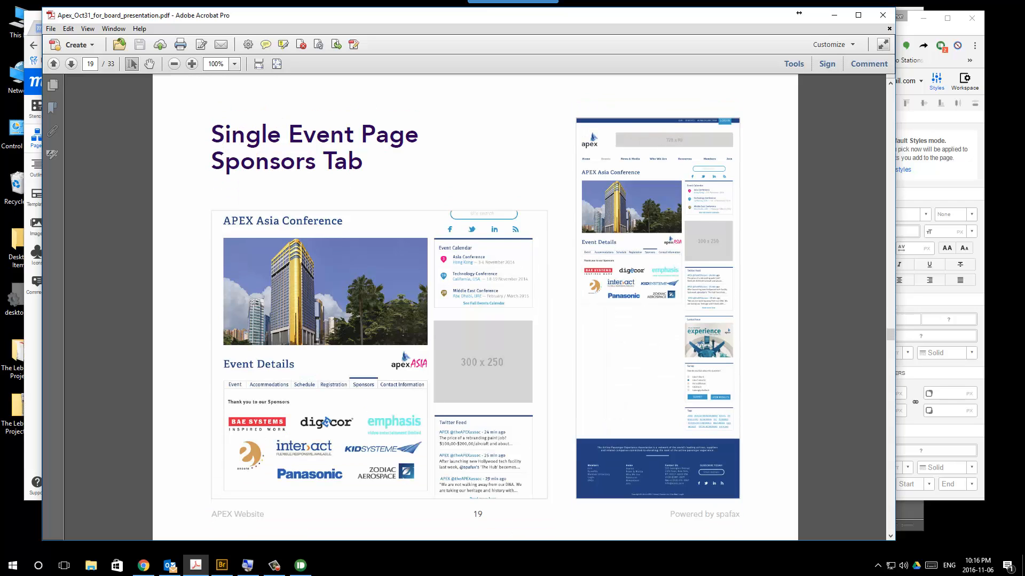
scroll(475, 305, down, 10)
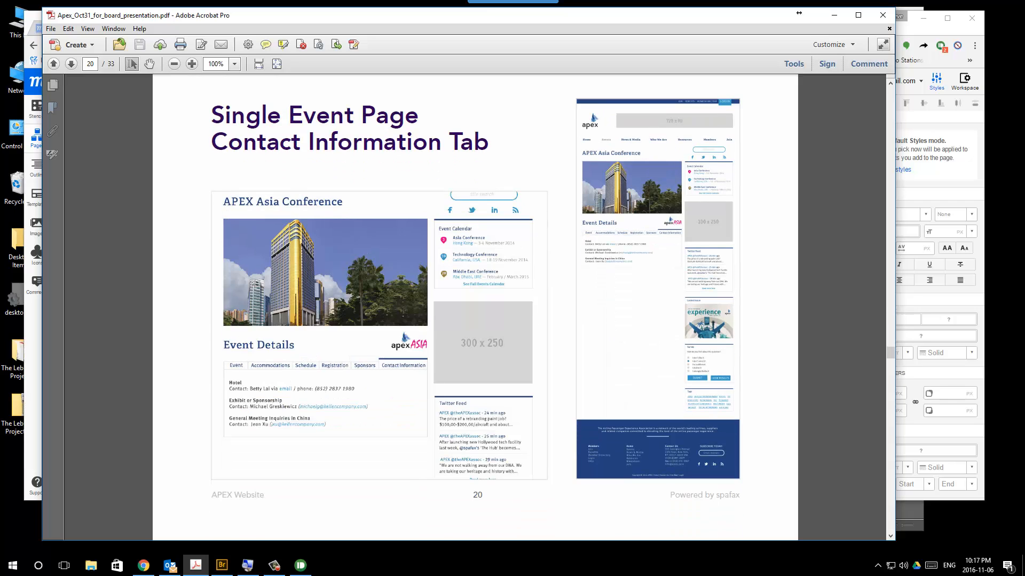
scroll(395, 324, down, 5)
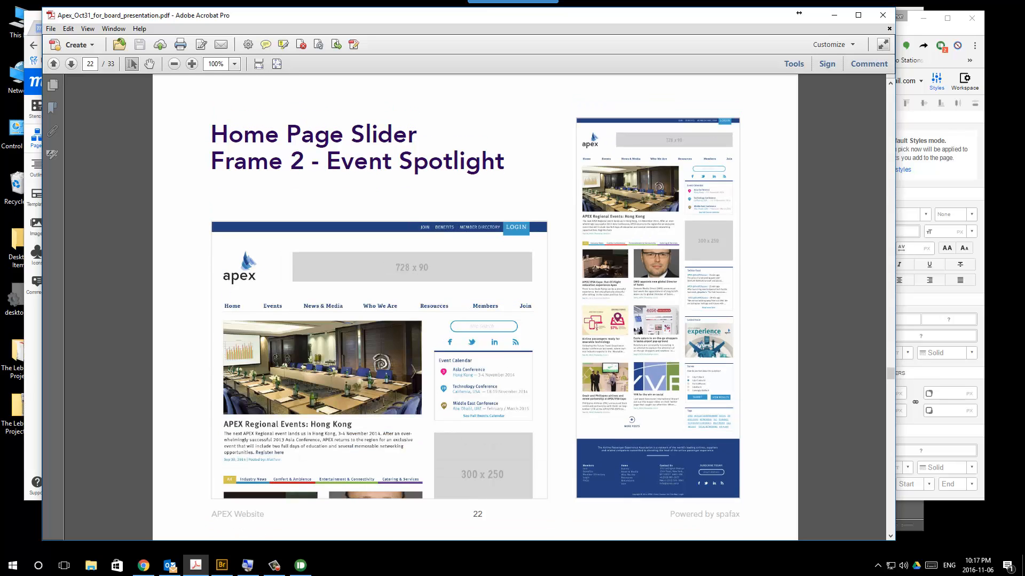
scroll(397, 323, down, 5)
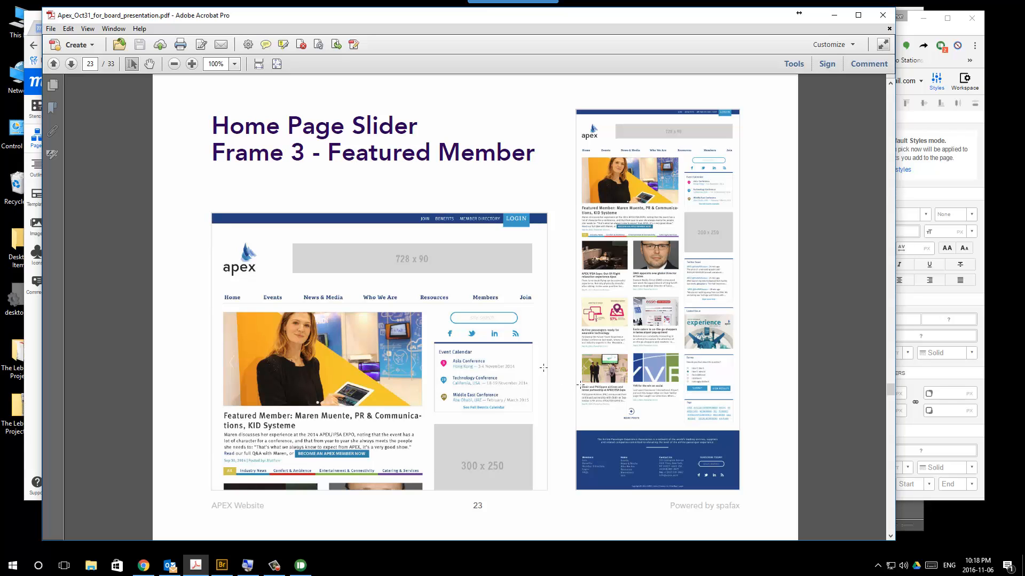
Step: Switch back to the Moqups project in Chrome and view the upper part of the Content page
click(924, 302)
scroll(466, 335, up, 5)
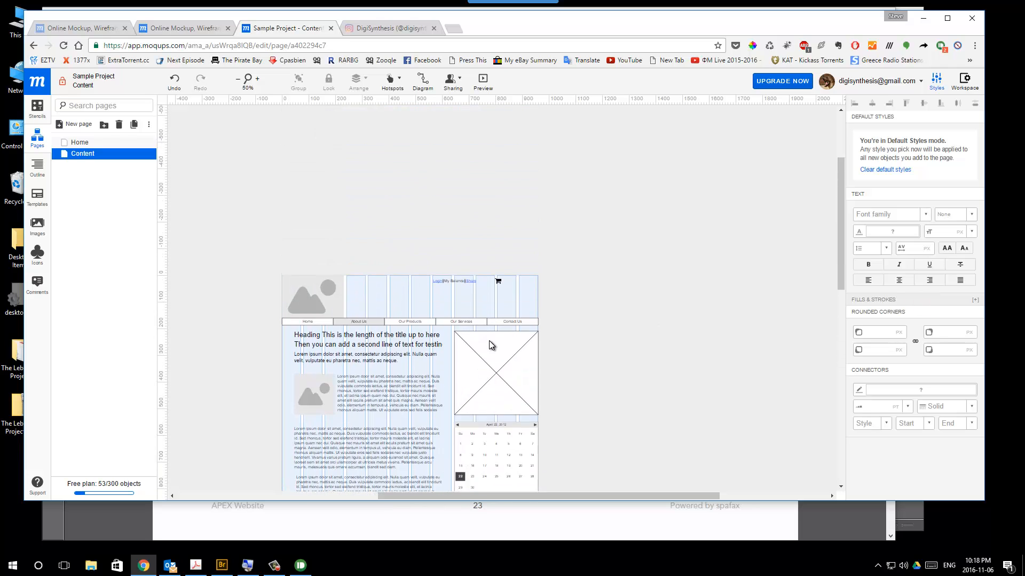